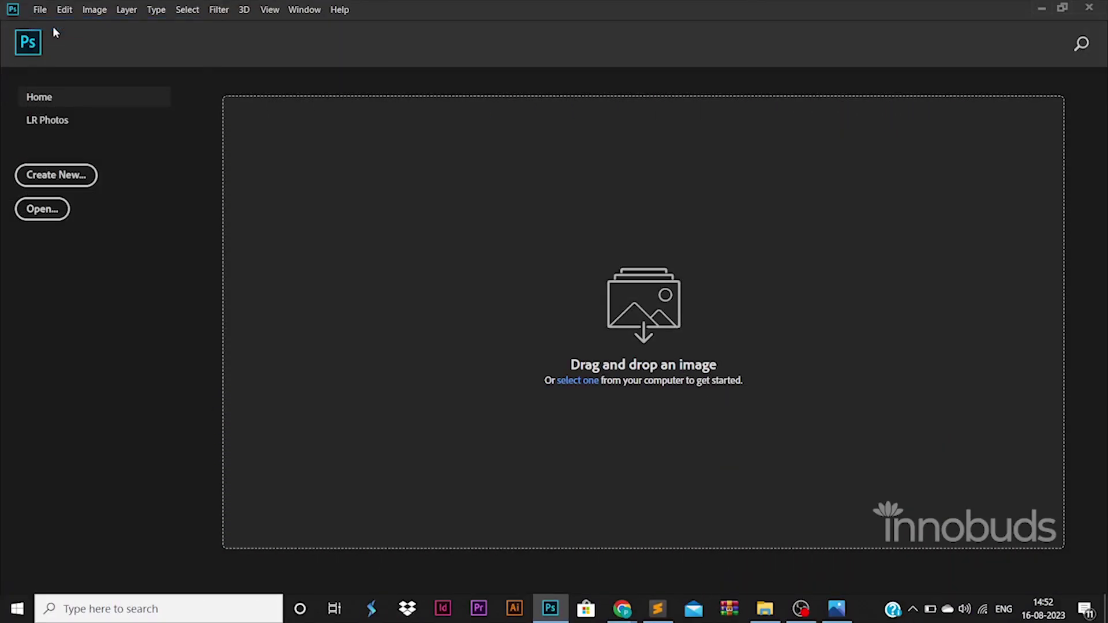
Create a new 1500 × 1500 px white document and add a left margin guide
{"action": "key", "text": "ctrl+n"}
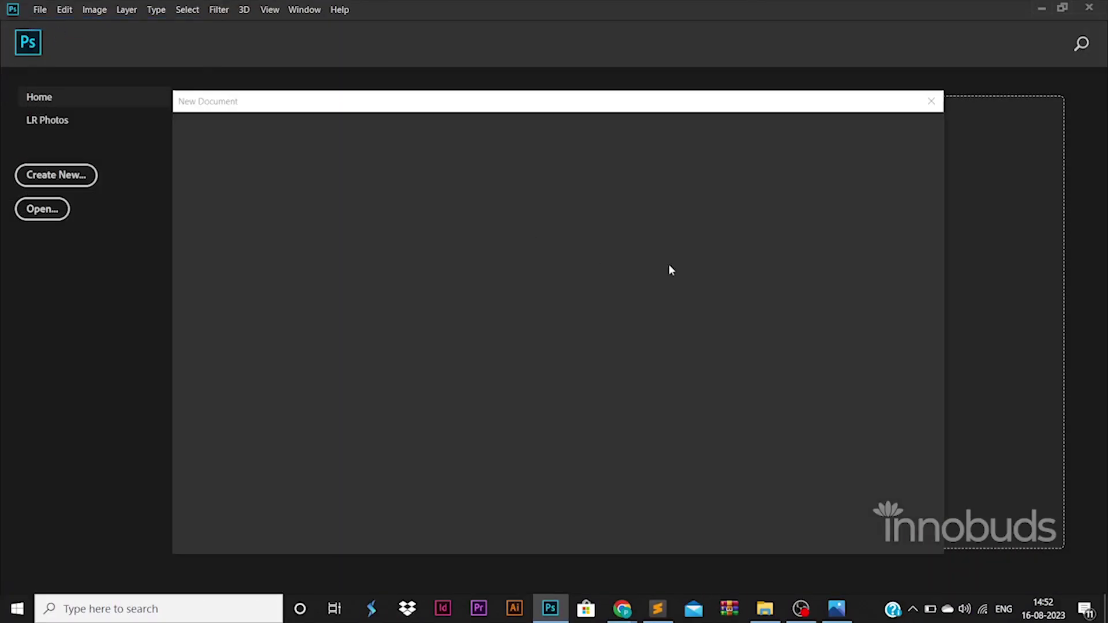
{"action": "left_click", "coordinate": [836, 527]}
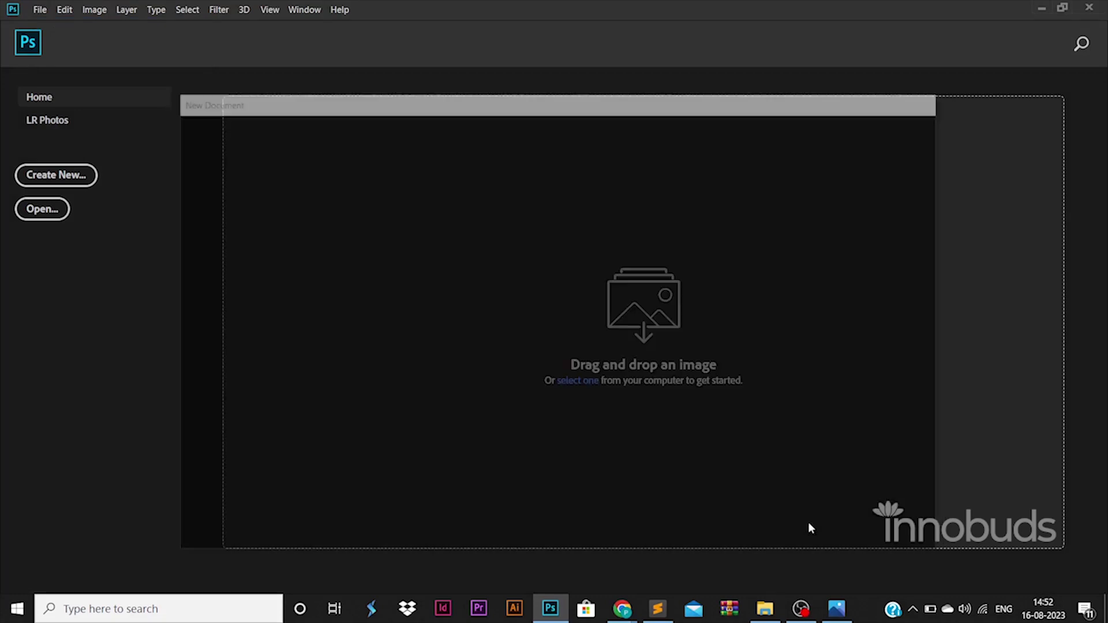
{"action": "left_click_drag", "start_coordinate": [58, 430], "coordinate": [223, 398]}
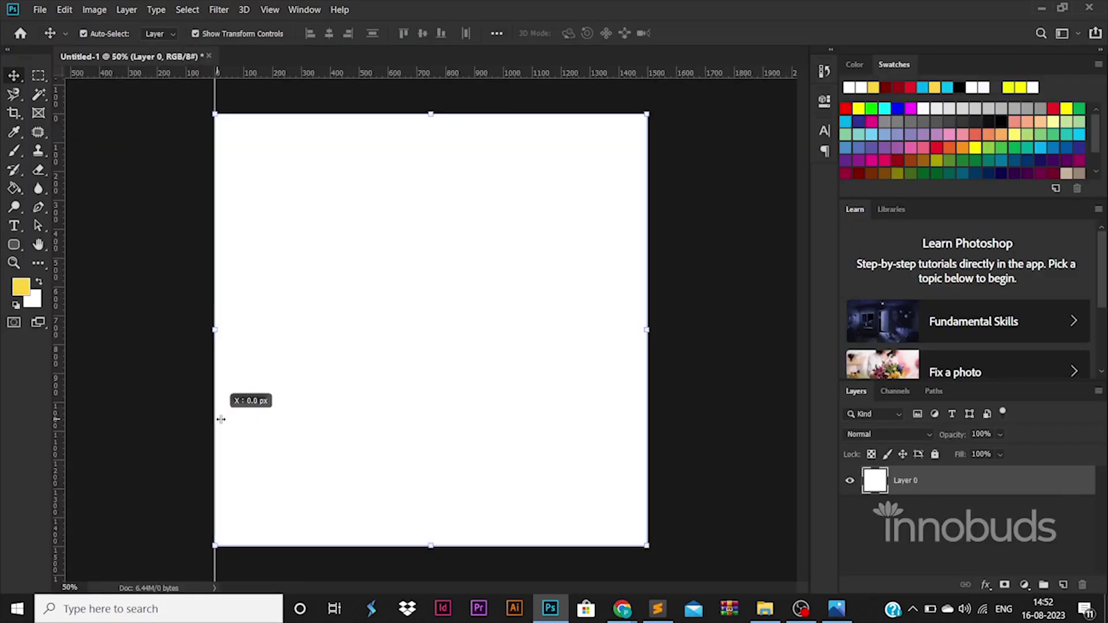
{"action": "key", "text": "ctrl+t"}
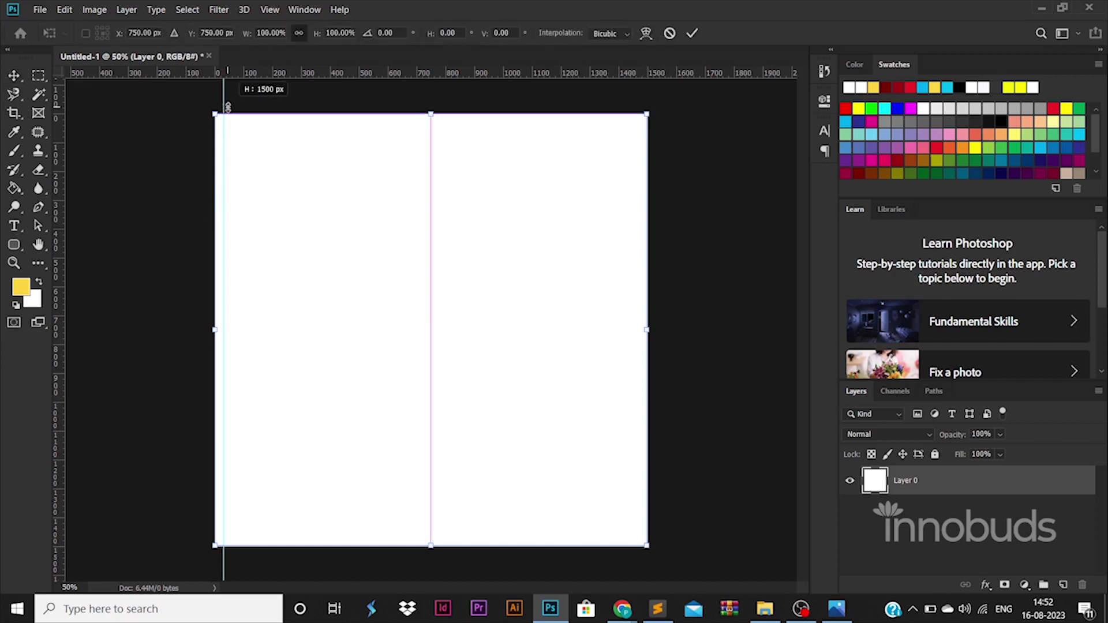
{"action": "key", "text": "Return"}
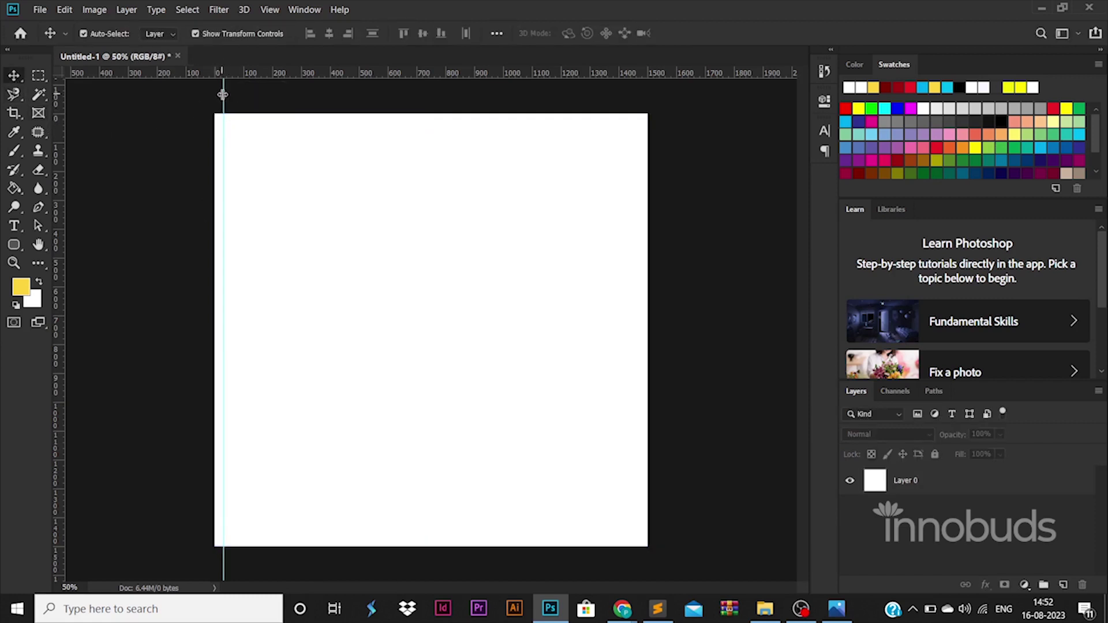
Add right, top and bottom margin guides just inside the canvas edges
{"action": "mouse_move", "coordinate": [58, 275]}
{"action": "left_mouse_down"}
{"action": "mouse_move", "coordinate": [615, 262]}
{"action": "mouse_move", "coordinate": [634, 231]}
{"action": "left_mouse_up"}
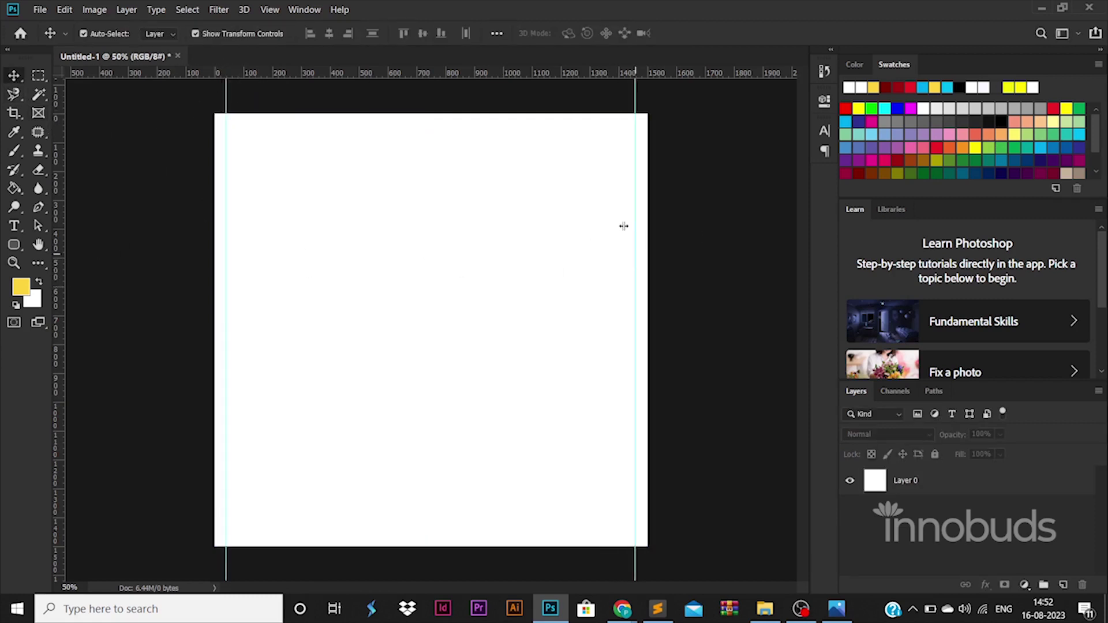
{"action": "left_click_drag", "start_coordinate": [559, 73], "coordinate": [562, 126]}
{"action": "left_click_drag", "start_coordinate": [564, 73], "coordinate": [576, 532]}
{"action": "left_click", "coordinate": [981, 485]}
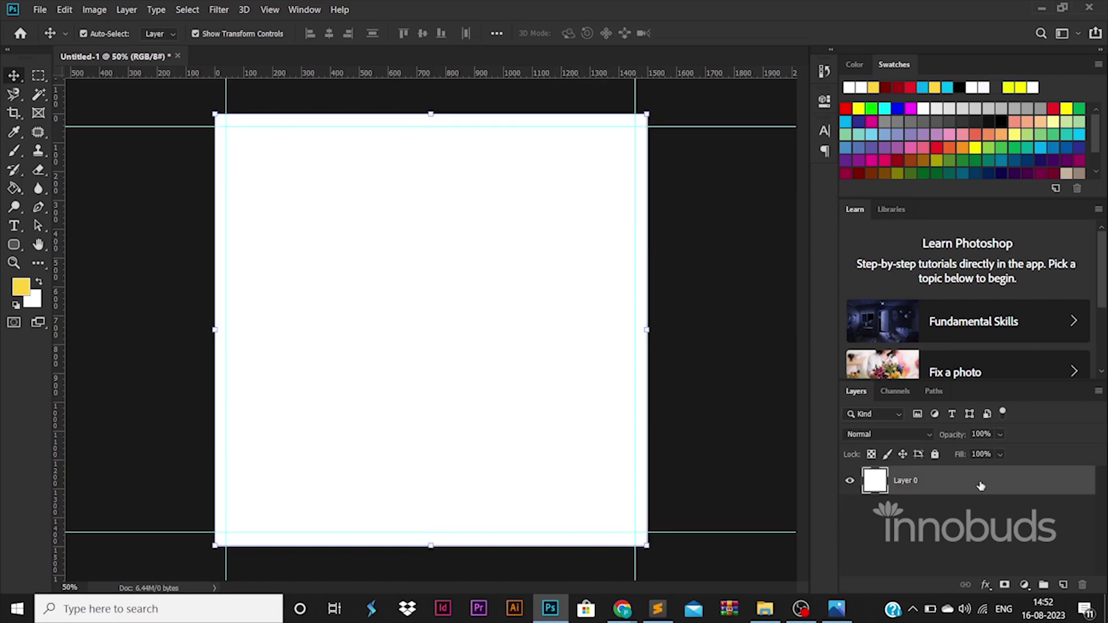
Give Layer 0 a Gradient Overlay with stops 000000 and 868686, grey top to black bottom
{"action": "double_click", "coordinate": [980, 485]}
{"action": "left_click", "coordinate": [531, 459]}
{"action": "left_click", "coordinate": [768, 329]}
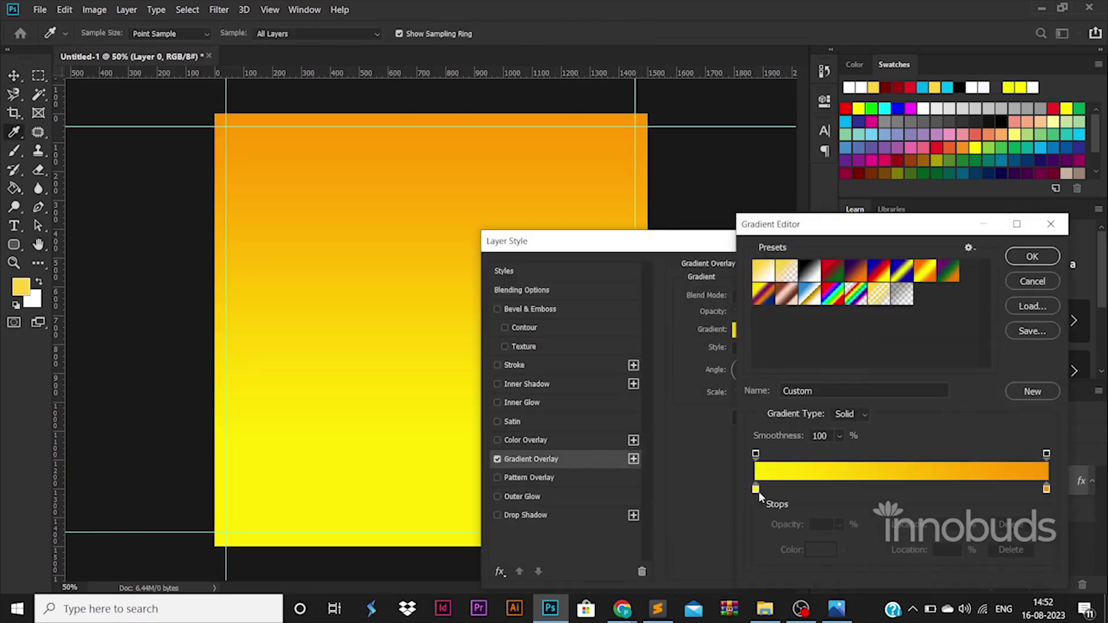
{"action": "double_click", "coordinate": [757, 490]}
{"action": "type", "text": "000000"}
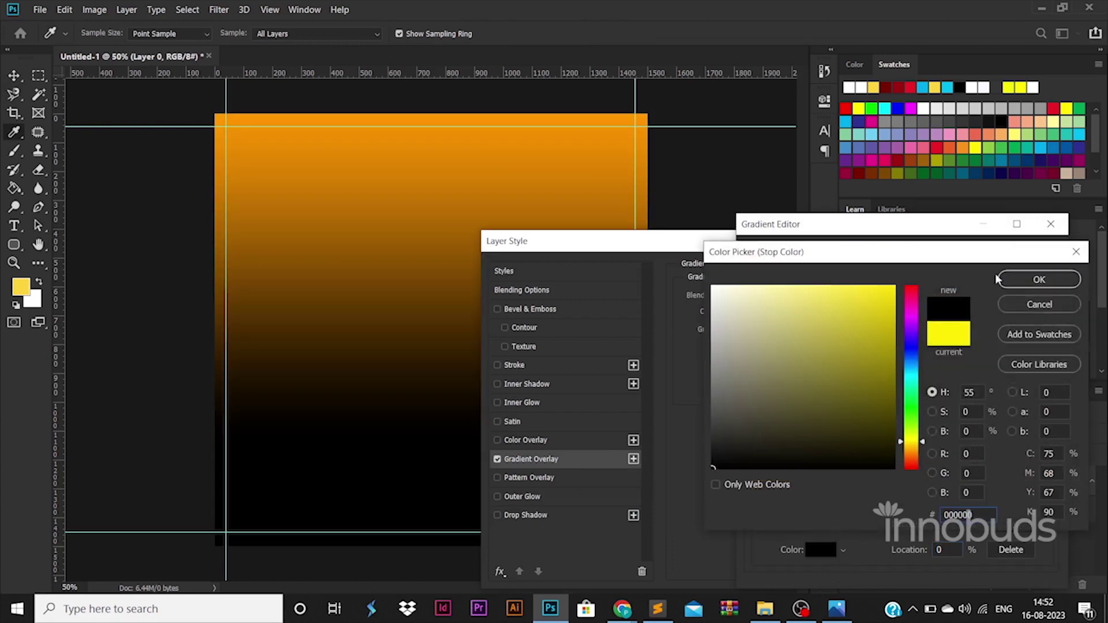
{"action": "left_click", "coordinate": [1033, 280]}
{"action": "double_click", "coordinate": [1046, 490]}
{"action": "type", "text": "868686"}
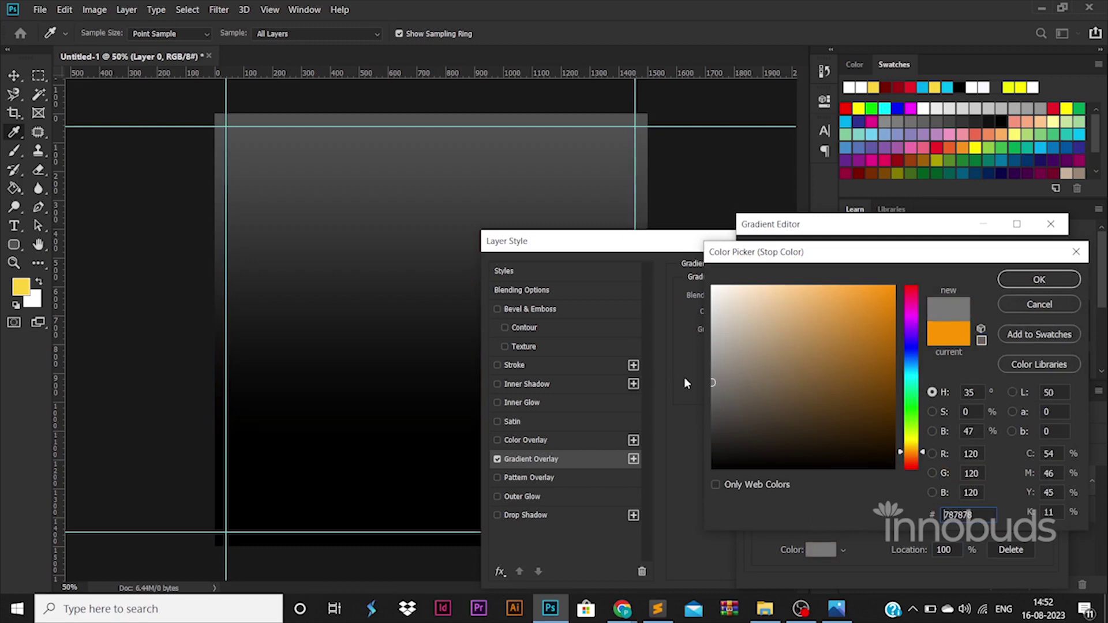
{"action": "left_click", "coordinate": [1039, 279]}
{"action": "left_click", "coordinate": [1030, 257]}
{"action": "left_click", "coordinate": [991, 272]}
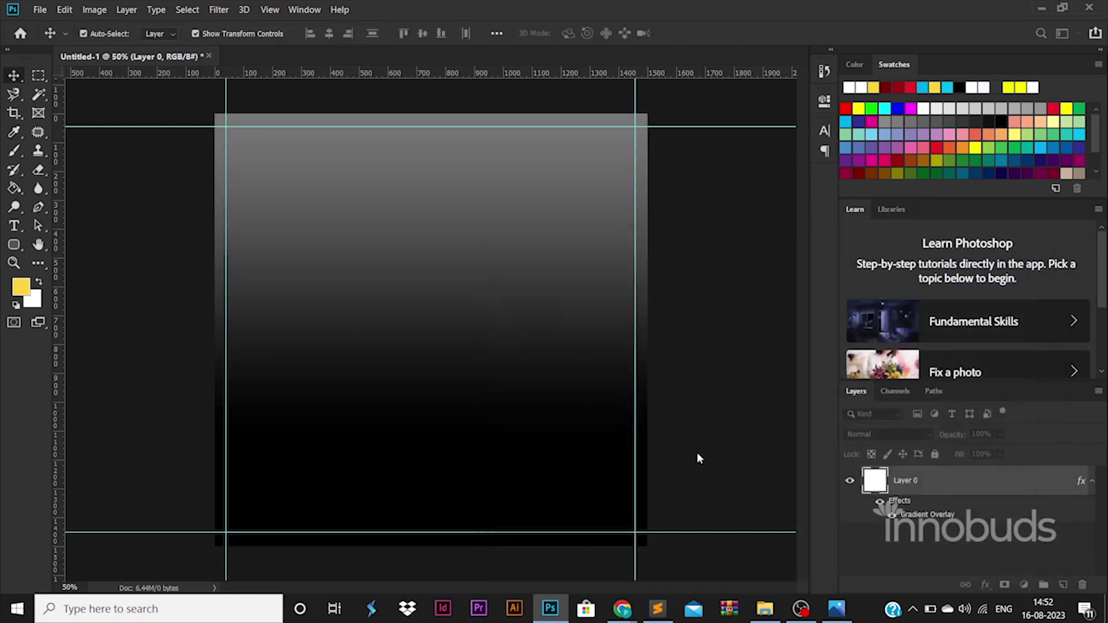
{"action": "left_click", "coordinate": [14, 244]}
Draw a large ellipse across the bottom of the canvas
{"action": "right_click", "coordinate": [20, 244]}
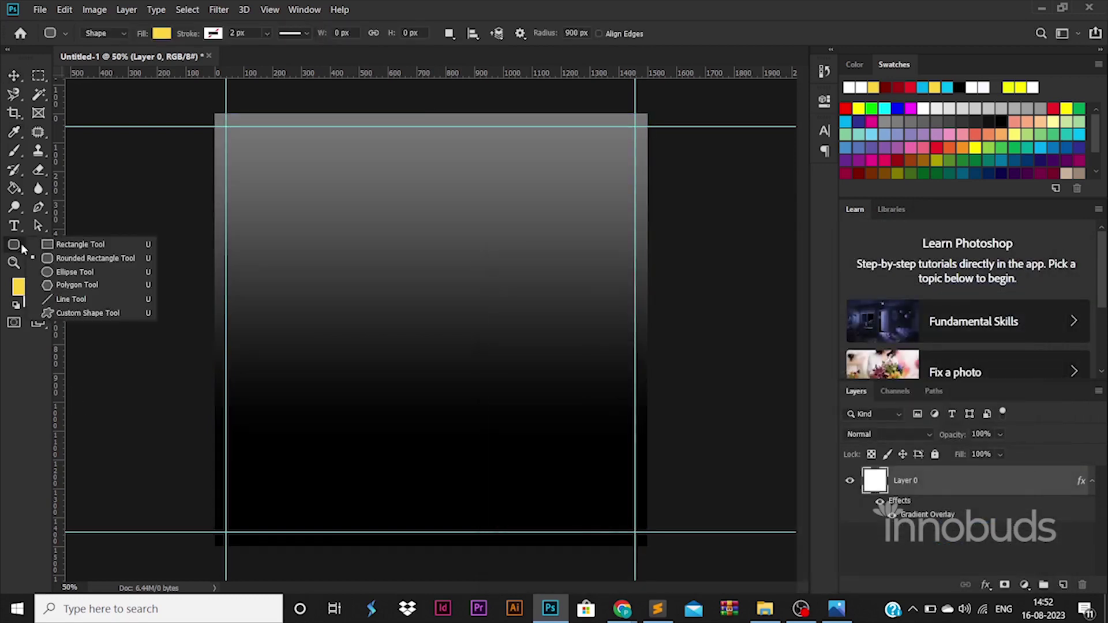
{"action": "left_click", "coordinate": [67, 271]}
{"action": "left_click_drag", "start_coordinate": [177, 440], "coordinate": [691, 593]}
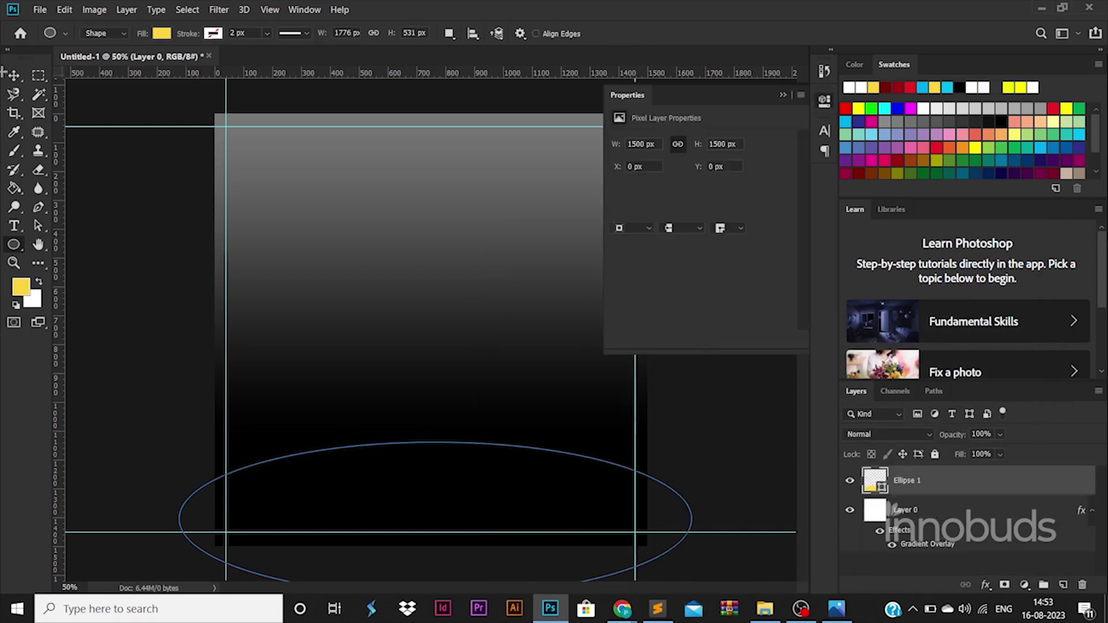
{"action": "left_click", "coordinate": [12, 78]}
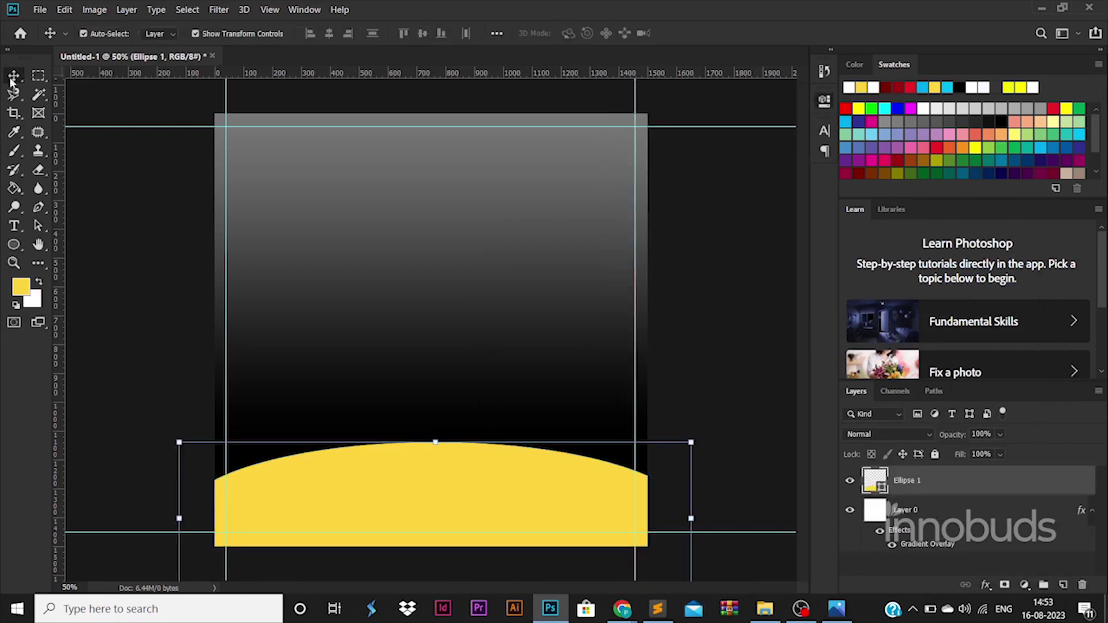
Add a Gradient Overlay to the ellipse and set its left stop to bright green
{"action": "double_click", "coordinate": [974, 484]}
{"action": "left_click", "coordinate": [525, 440]}
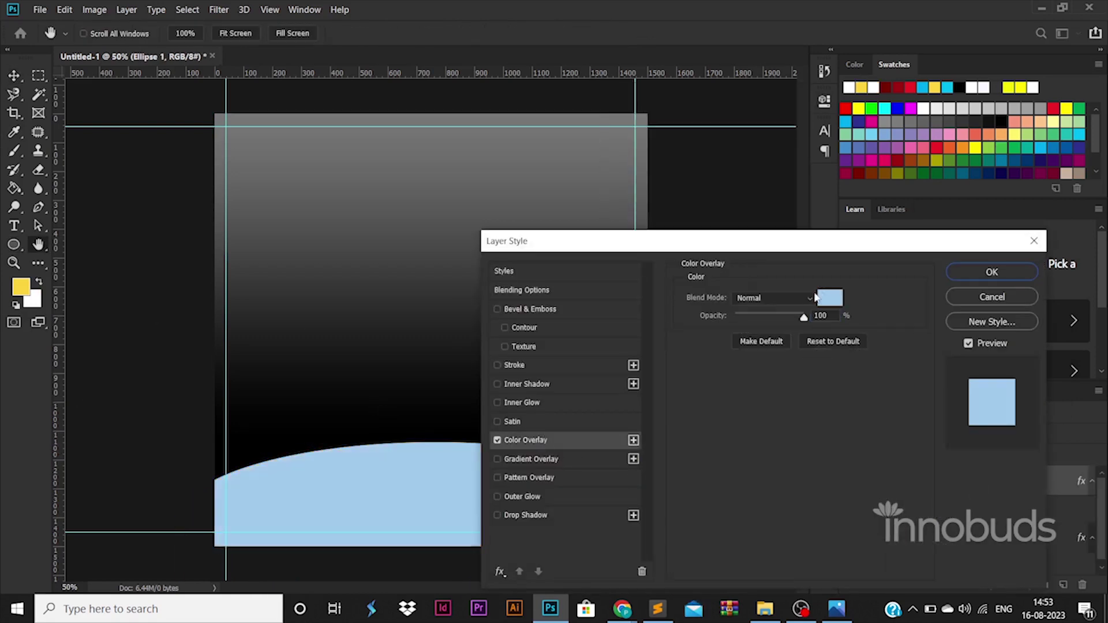
{"action": "left_click", "coordinate": [497, 439]}
{"action": "left_click", "coordinate": [531, 459]}
{"action": "left_click", "coordinate": [785, 326]}
{"action": "double_click", "coordinate": [756, 492]}
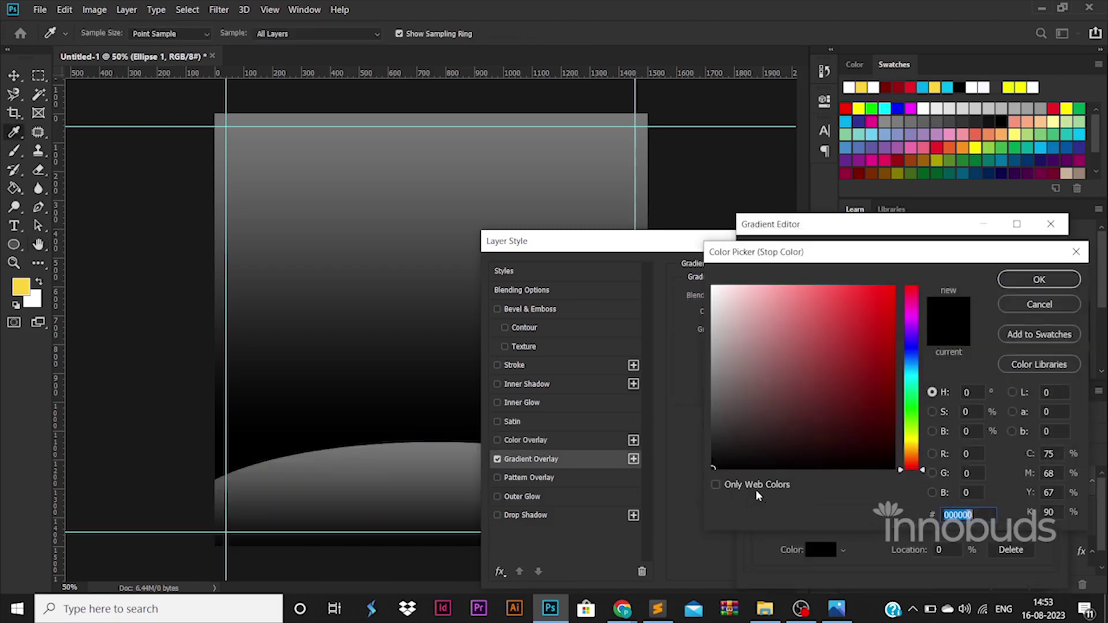
{"action": "left_click", "coordinate": [910, 427]}
{"action": "left_click", "coordinate": [887, 356]}
{"action": "left_click", "coordinate": [1038, 279]}
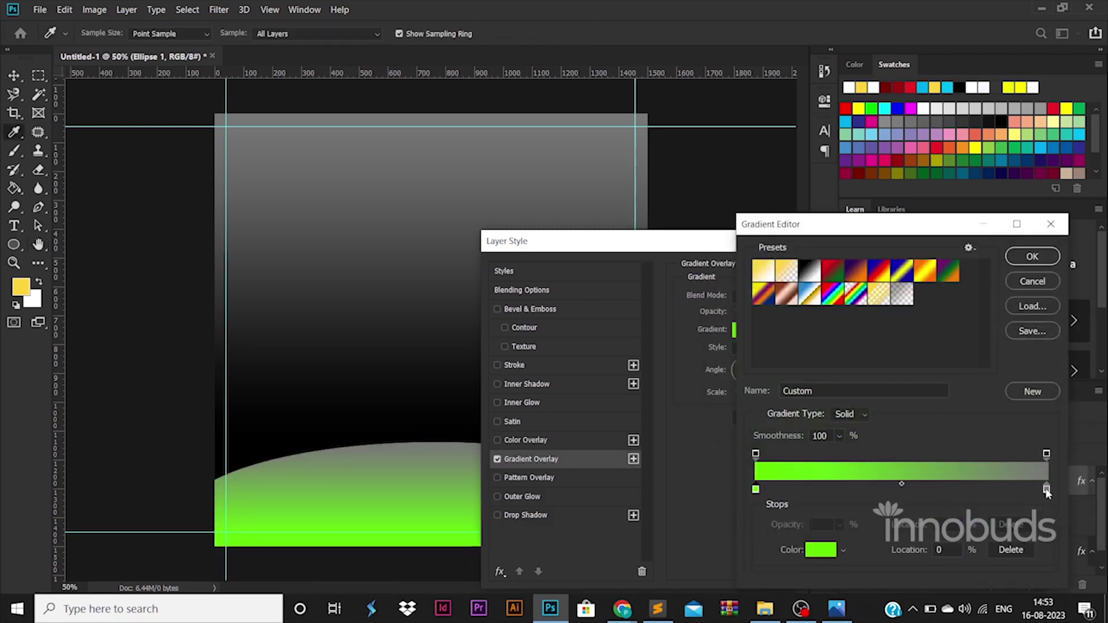
Set the ellipse gradient's right stop to a slightly darker green
{"action": "double_click", "coordinate": [1046, 490]}
{"action": "left_click", "coordinate": [911, 424]}
{"action": "left_click", "coordinate": [893, 287]}
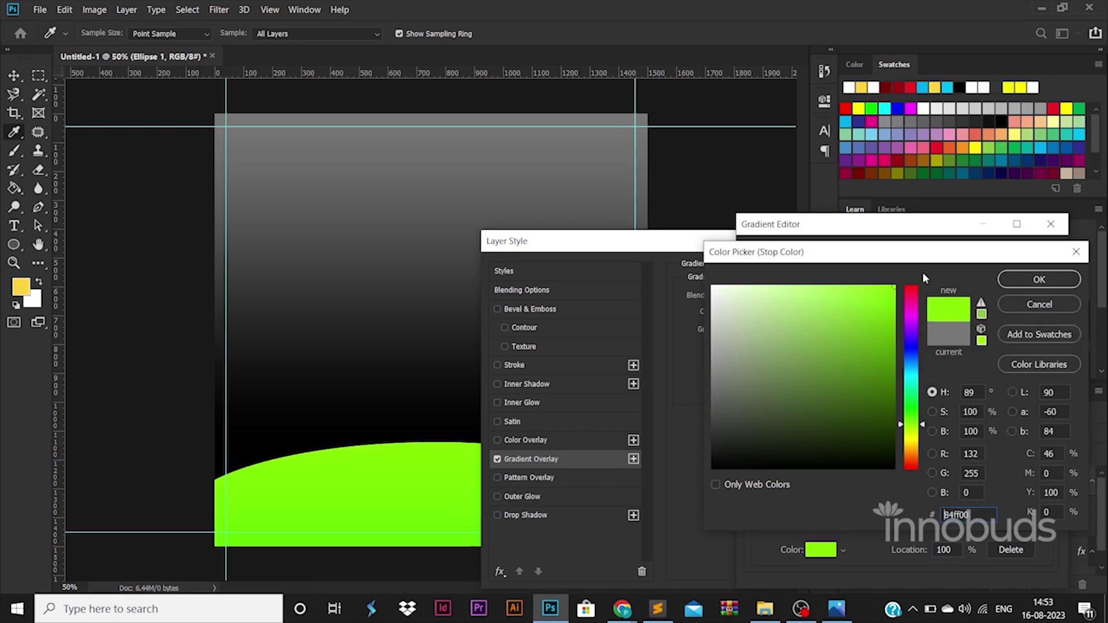
{"action": "left_click", "coordinate": [915, 425]}
{"action": "left_click", "coordinate": [889, 307]}
{"action": "left_click", "coordinate": [1011, 286]}
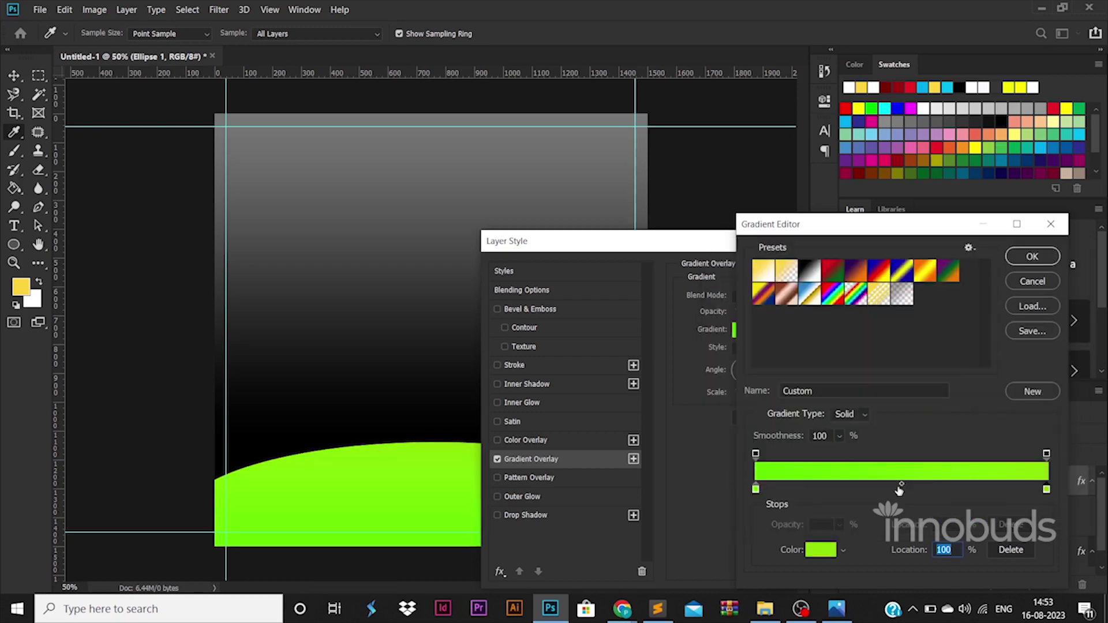
Apply the green gradient overlay and bring the woman photo into the document
{"action": "double_click", "coordinate": [756, 489]}
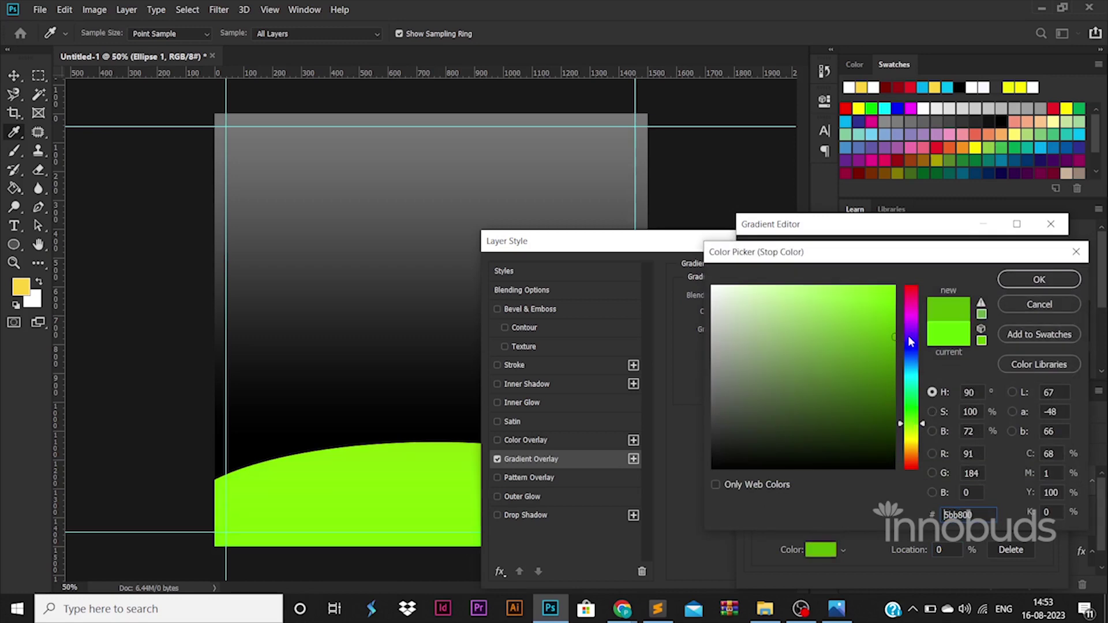
{"action": "left_click", "coordinate": [1016, 285]}
{"action": "left_click", "coordinate": [1049, 255]}
{"action": "left_click", "coordinate": [1003, 283]}
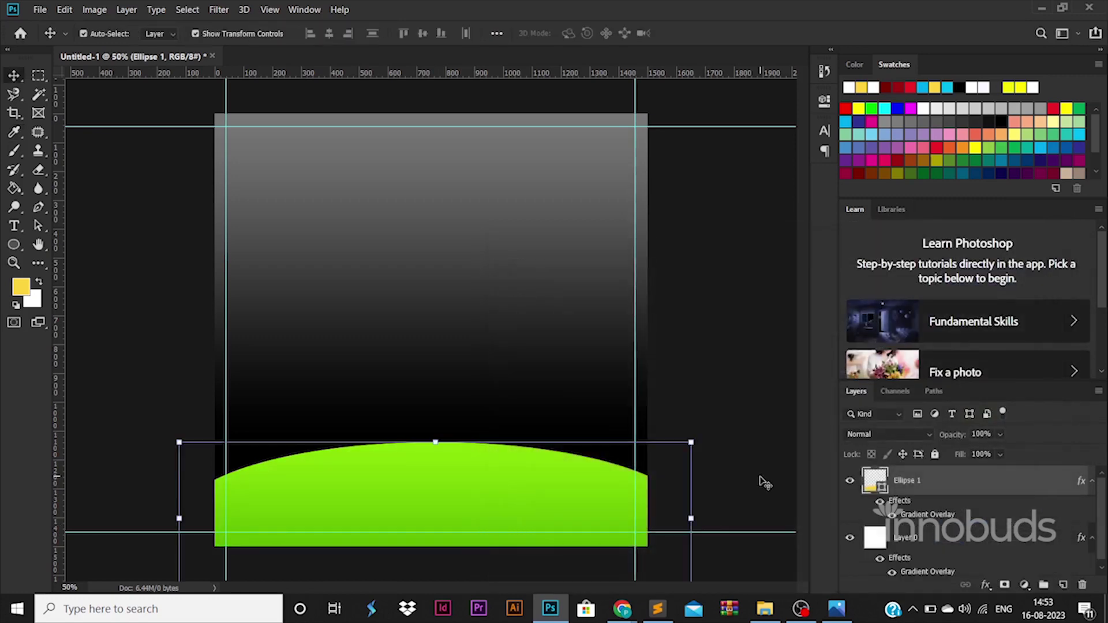
{"action": "left_click", "coordinate": [762, 478]}
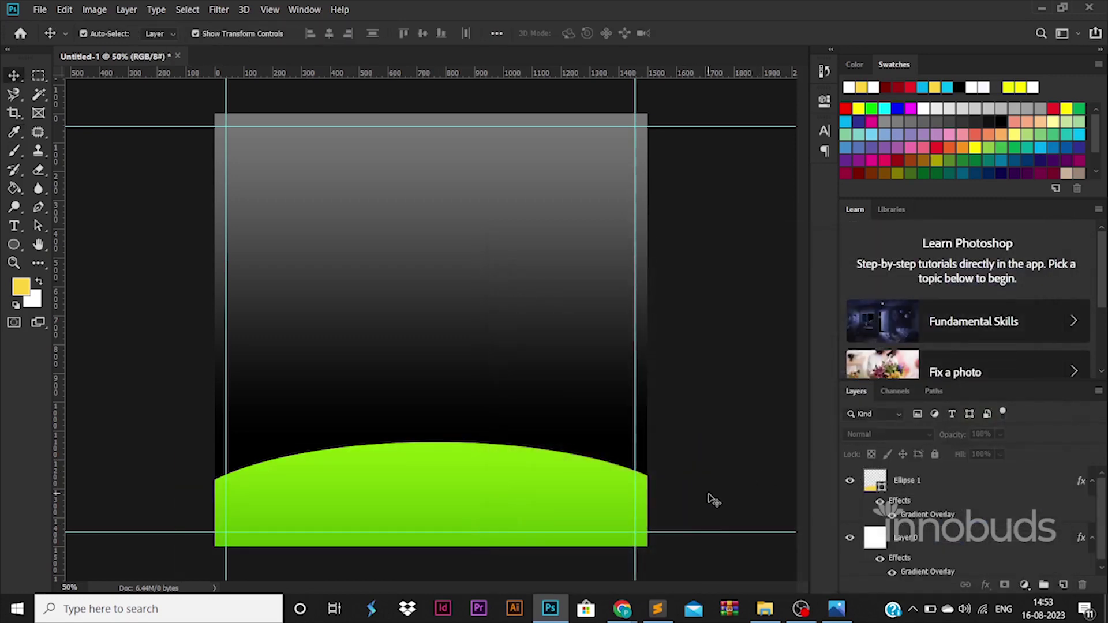
{"action": "mouse_move", "coordinate": [764, 608]}
{"action": "left_click", "coordinate": [732, 525]}
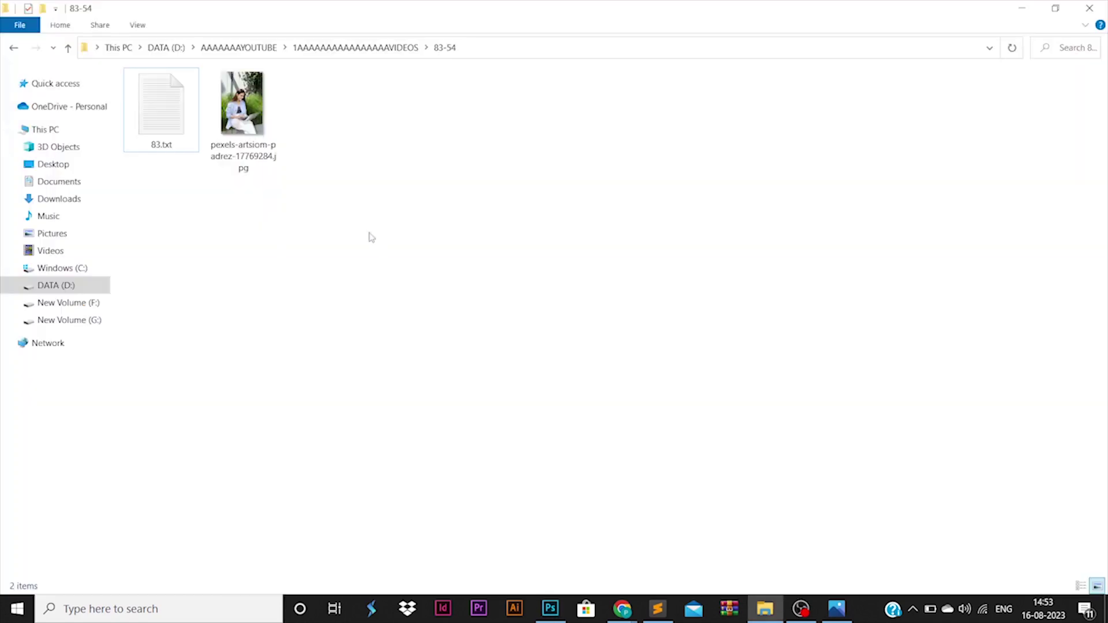
{"action": "mouse_move", "coordinate": [242, 115]}
{"action": "left_mouse_down"}
{"action": "mouse_move", "coordinate": [556, 613]}
{"action": "mouse_move", "coordinate": [370, 378]}
{"action": "left_mouse_up"}
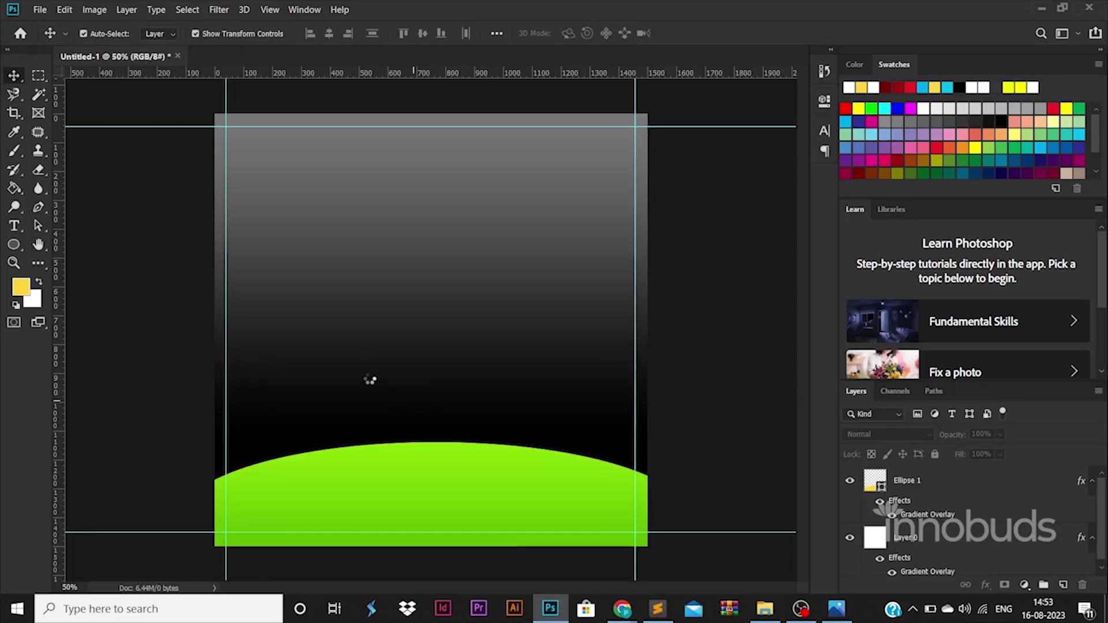
Scale and position the placed woman photo in the upper-left, then commit it
{"action": "left_click_drag", "start_coordinate": [537, 94], "coordinate": [389, 317]}
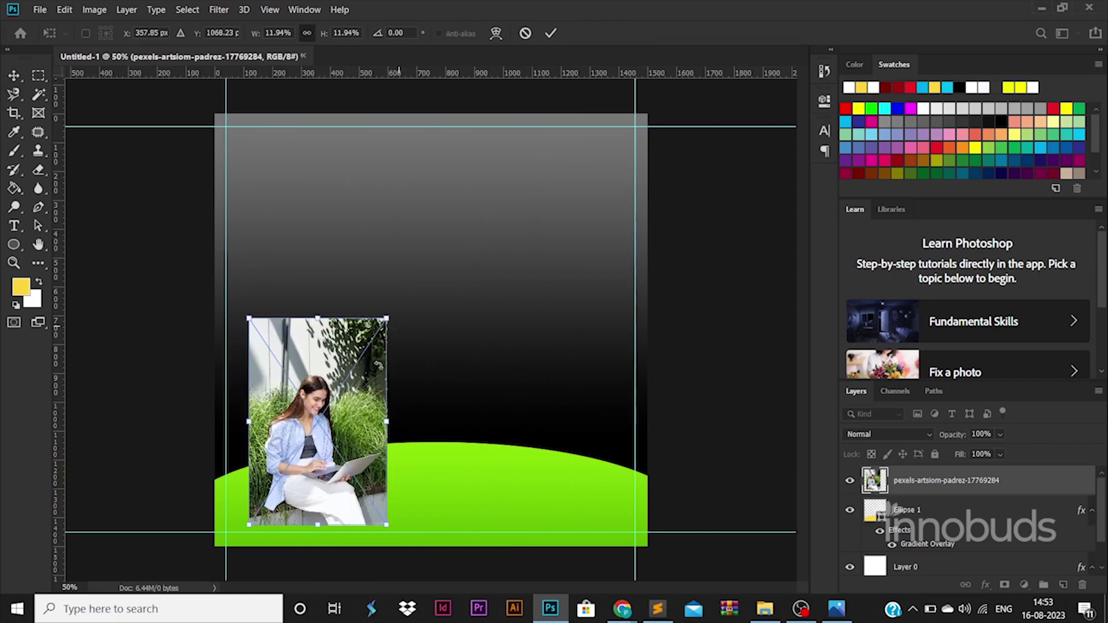
{"action": "left_click_drag", "start_coordinate": [369, 385], "coordinate": [346, 279]}
{"action": "left_click_drag", "start_coordinate": [363, 211], "coordinate": [376, 194]}
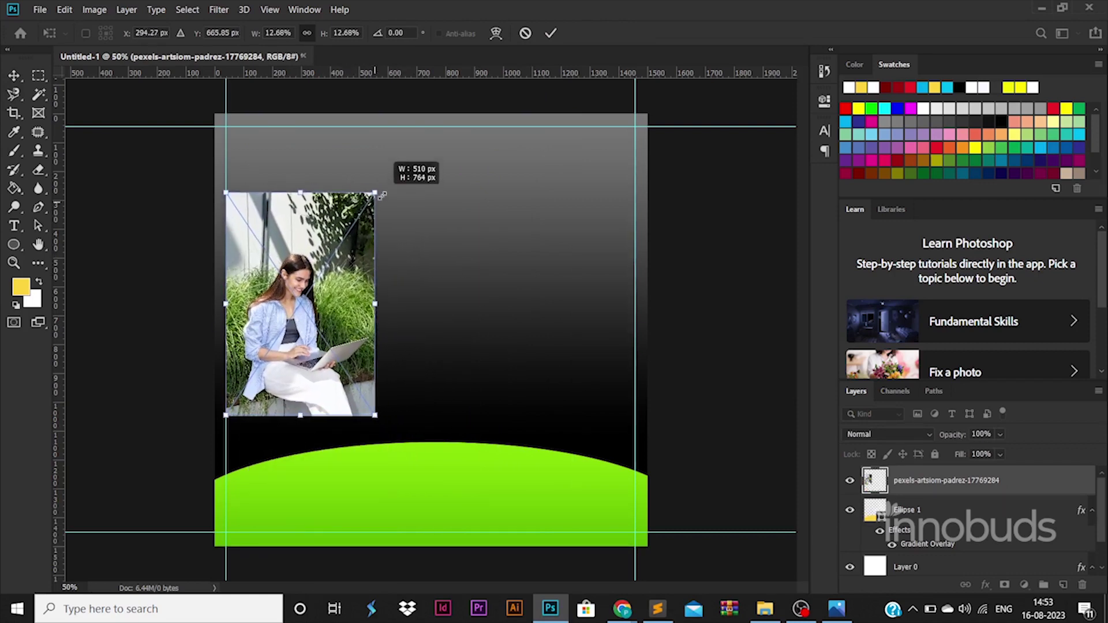
{"action": "left_click_drag", "start_coordinate": [349, 263], "coordinate": [364, 261]}
{"action": "key", "text": "Return"}
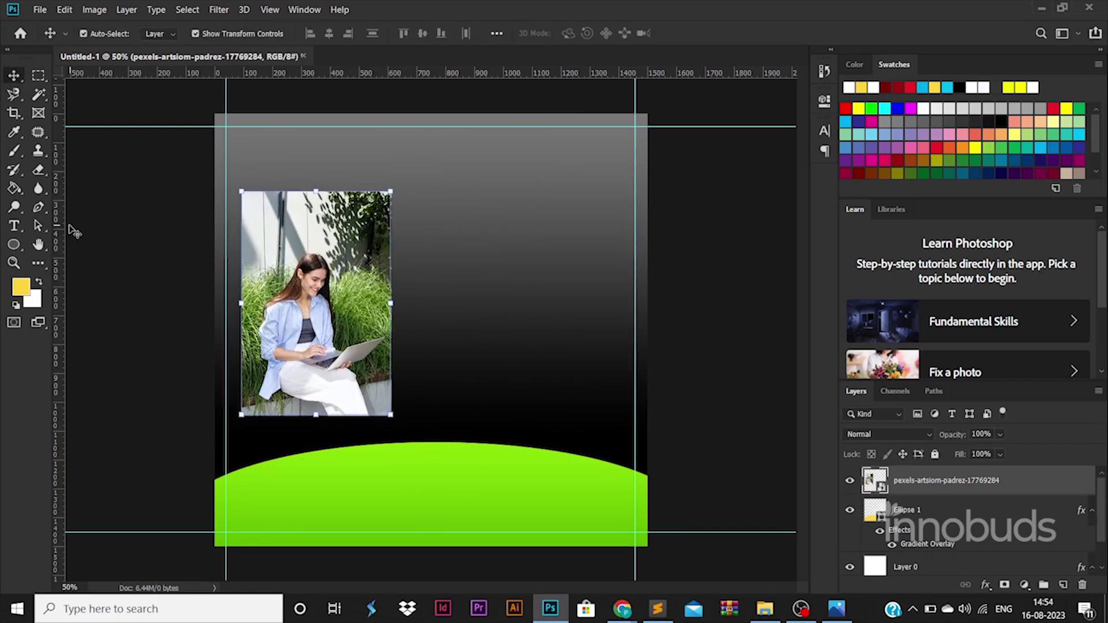
{"action": "left_click", "coordinate": [40, 173]}
{"action": "left_click", "coordinate": [102, 38]}
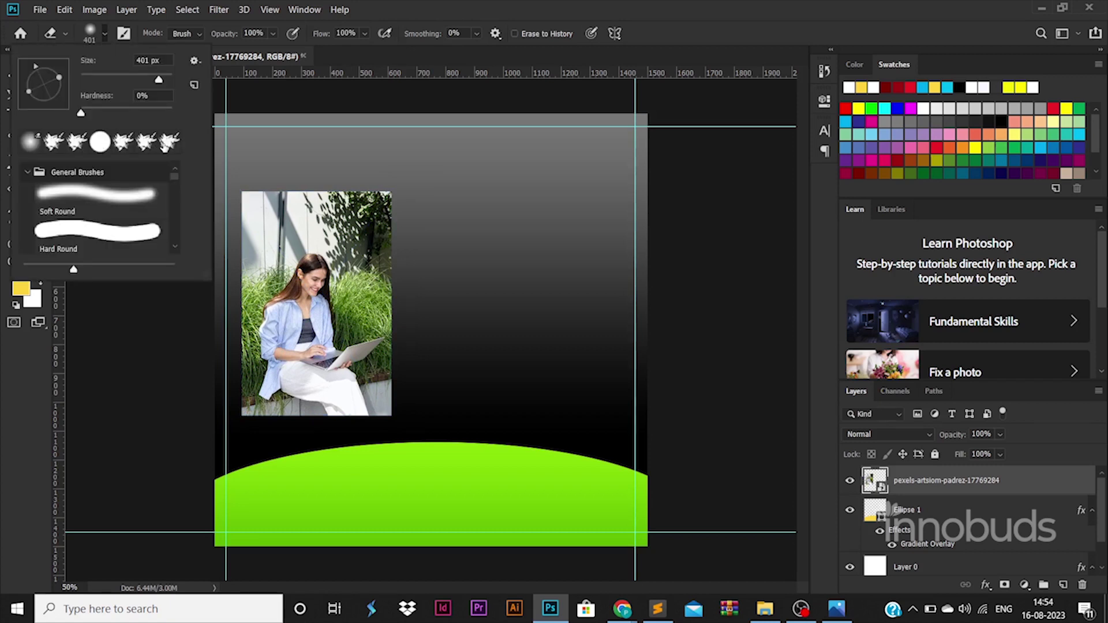
Choose the Charcoal brush tip and add a new empty layer above the photo
{"action": "left_click", "coordinate": [122, 141]}
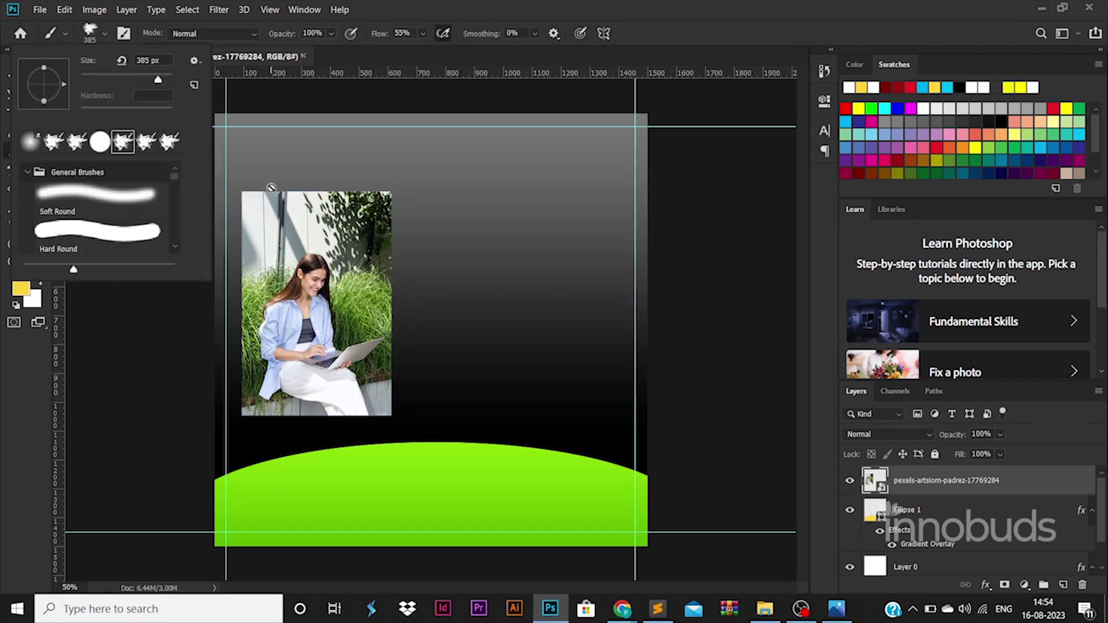
{"action": "left_click", "coordinate": [1061, 585]}
{"action": "left_click", "coordinate": [946, 510]}
{"action": "right_click", "coordinate": [913, 510]}
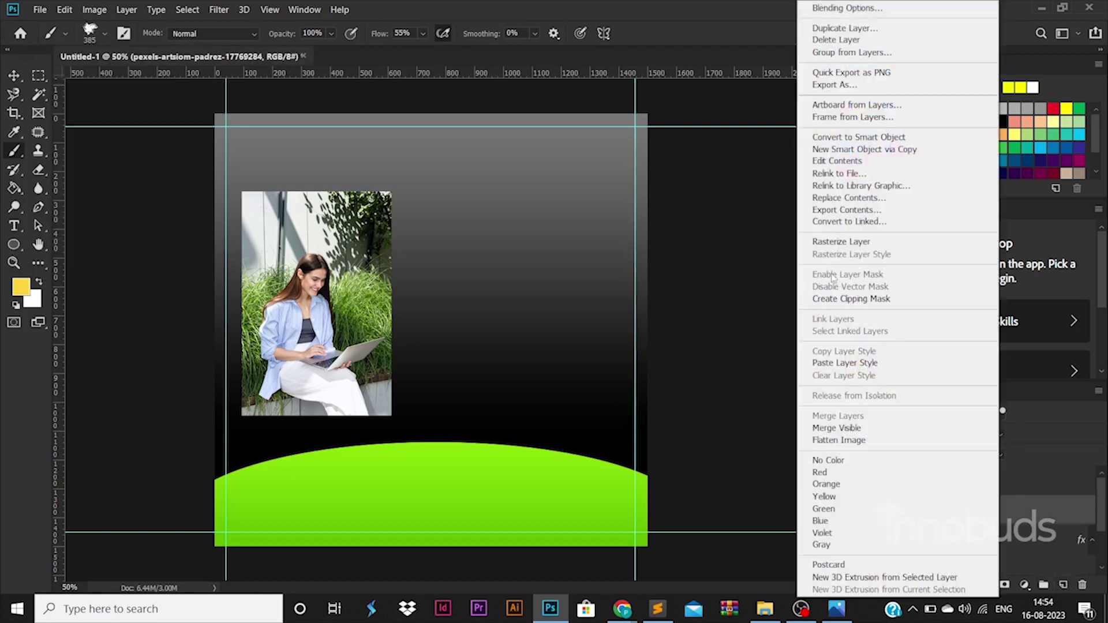
{"action": "key", "text": "Escape"}
{"action": "left_click", "coordinate": [924, 479]}
Paint yellow brush strokes over the photo's top and bottom edges
{"action": "left_click_drag", "start_coordinate": [278, 161], "coordinate": [260, 173]}
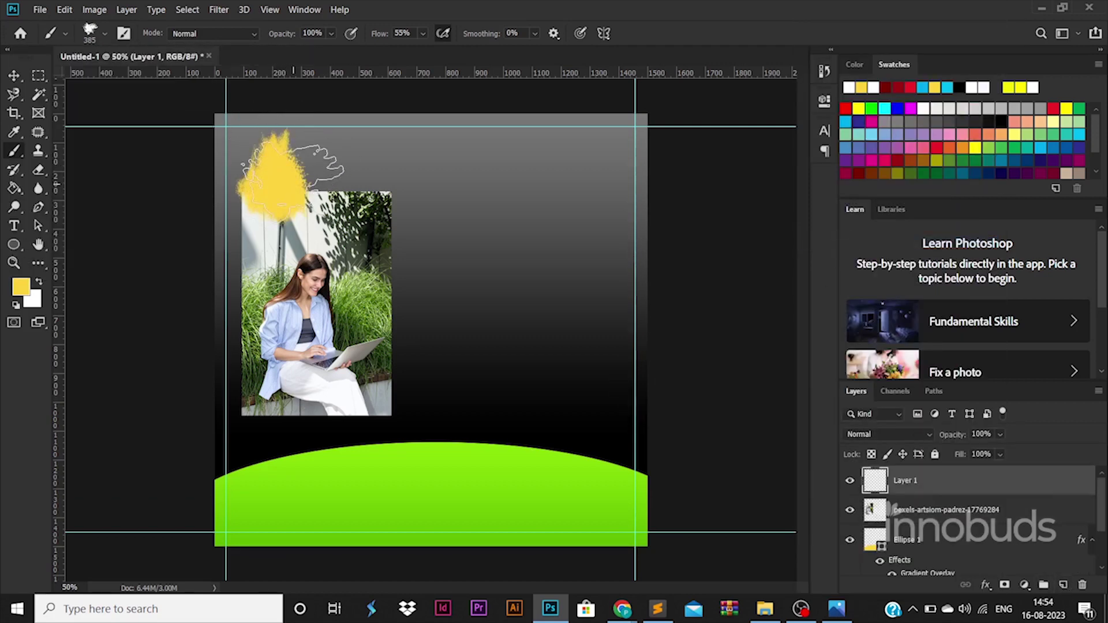
{"action": "key", "text": "ctrl+z"}
{"action": "mouse_move", "coordinate": [254, 219]}
{"action": "left_mouse_down"}
{"action": "mouse_move", "coordinate": [303, 144]}
{"action": "mouse_move", "coordinate": [392, 190]}
{"action": "left_mouse_up"}
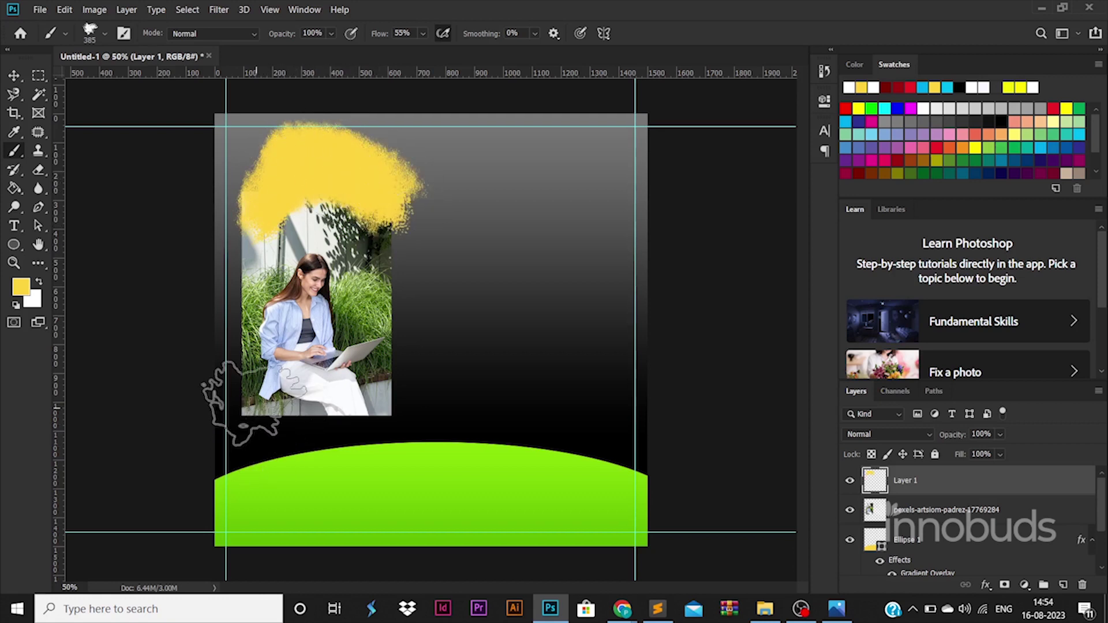
{"action": "left_click_drag", "start_coordinate": [240, 398], "coordinate": [306, 479]}
{"action": "left_click_drag", "start_coordinate": [334, 435], "coordinate": [381, 430]}
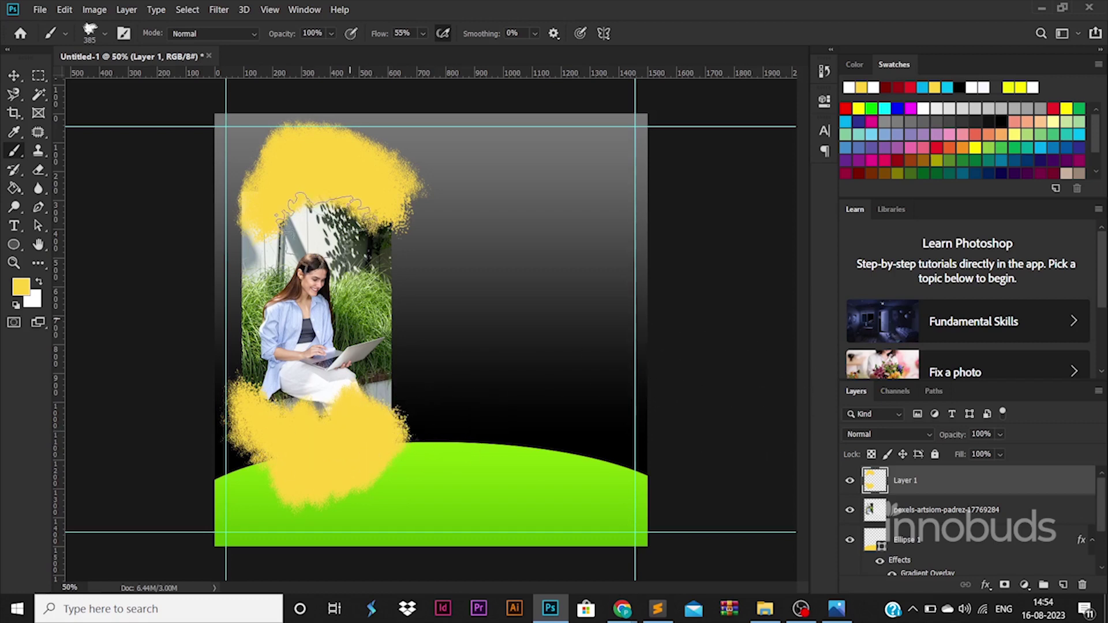
{"action": "left_click_drag", "start_coordinate": [300, 190], "coordinate": [378, 199]}
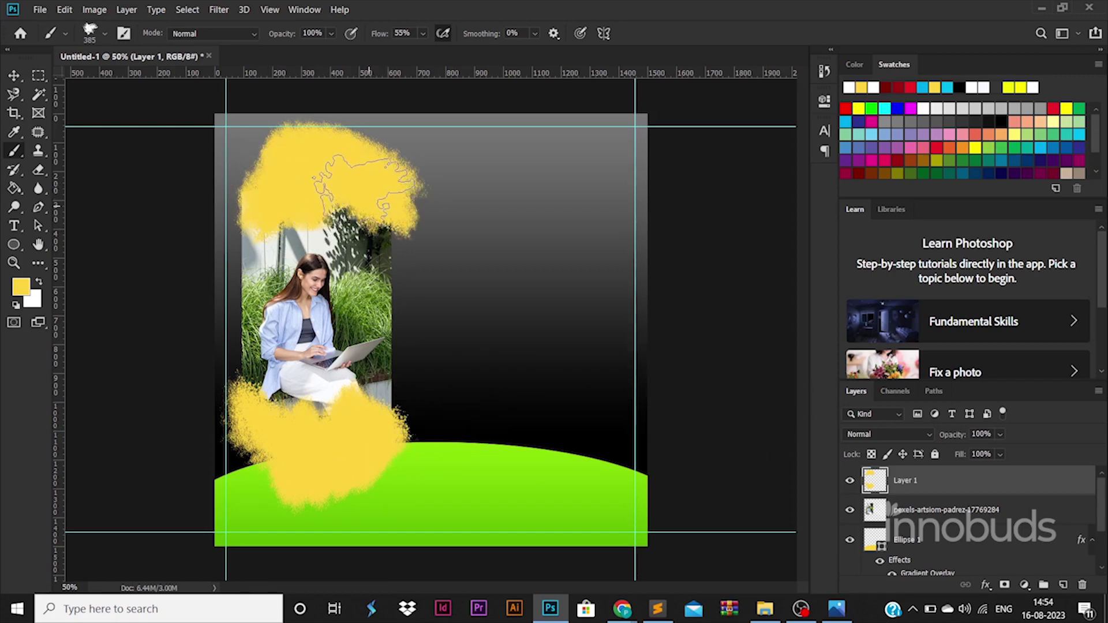
Load the strokes as a selection, delete those pixels from the photo, then restore the strokes
{"action": "left_click", "coordinate": [874, 480], "text": "ctrl"}
{"action": "left_click", "coordinate": [952, 509]}
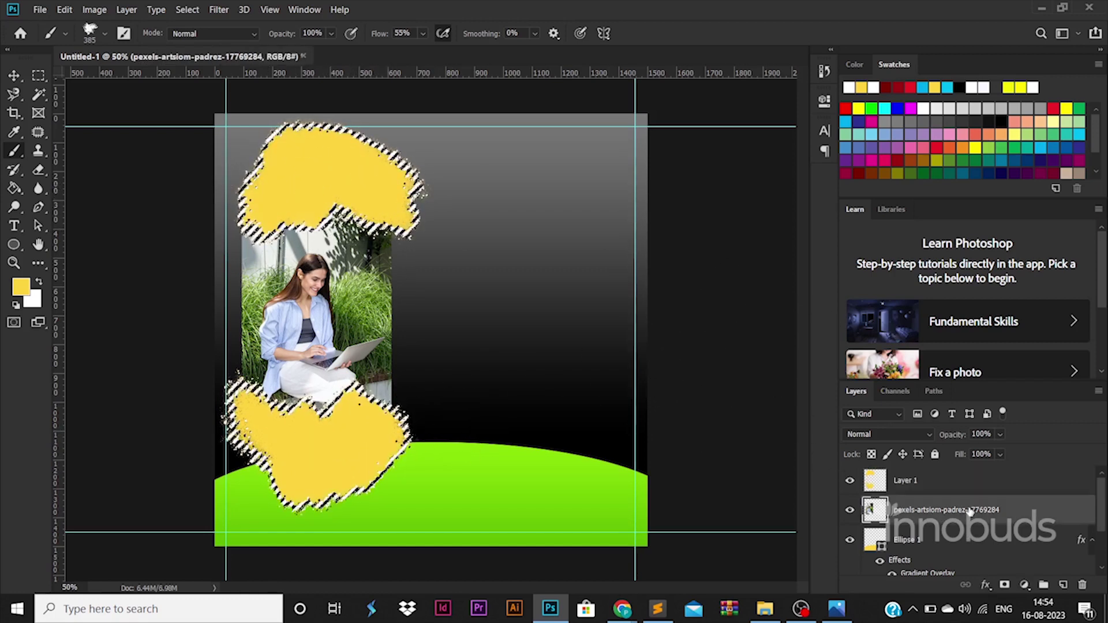
{"action": "key", "text": "Delete"}
{"action": "left_click", "coordinate": [849, 480]}
{"action": "key", "text": "ctrl+d"}
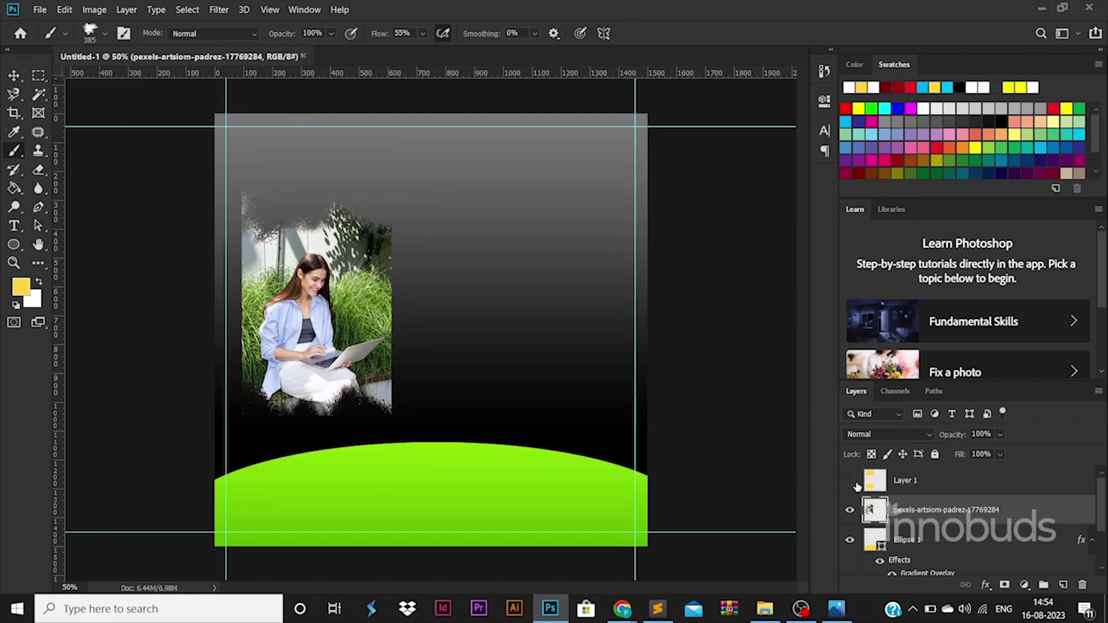
{"action": "left_click", "coordinate": [855, 484]}
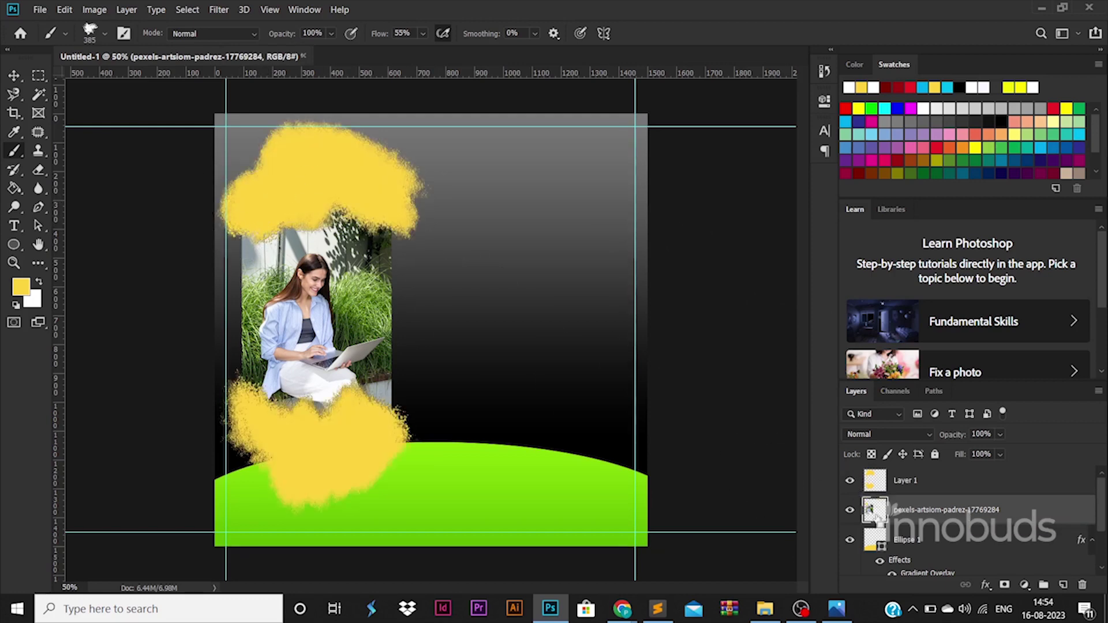
{"action": "left_click", "coordinate": [875, 485], "text": "ctrl"}
{"action": "key", "text": "ctrl+d"}
Reselect the strokes, cut them from the photo again, deselect and hide Layer 1
{"action": "left_click", "coordinate": [875, 482]}
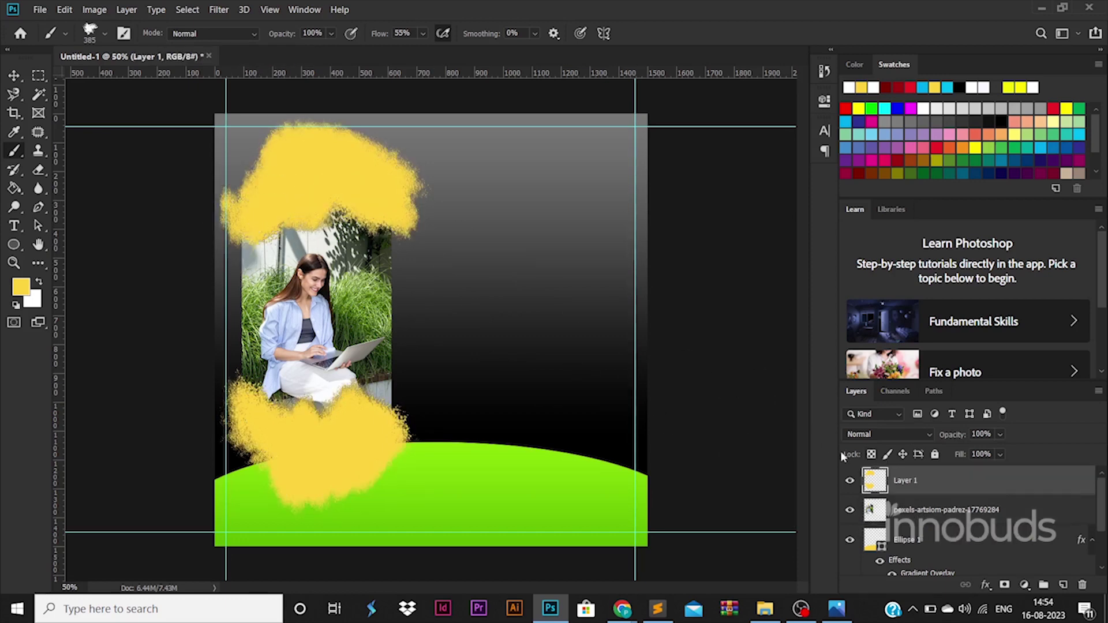
{"action": "left_click", "coordinate": [875, 481], "text": "ctrl"}
{"action": "left_click", "coordinate": [922, 512]}
{"action": "key", "text": "Delete"}
{"action": "key", "text": "ctrl+d"}
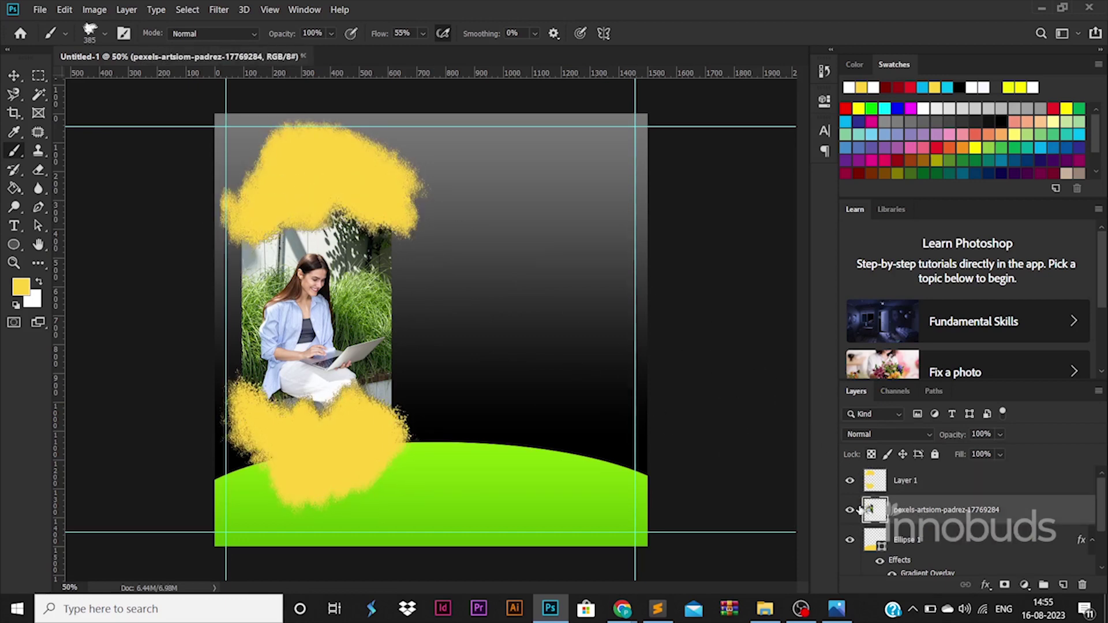
{"action": "left_click", "coordinate": [849, 482]}
Shift the woman photo up-left and enlarge it from its lower-right corner to about 110%
{"action": "key", "text": "v"}
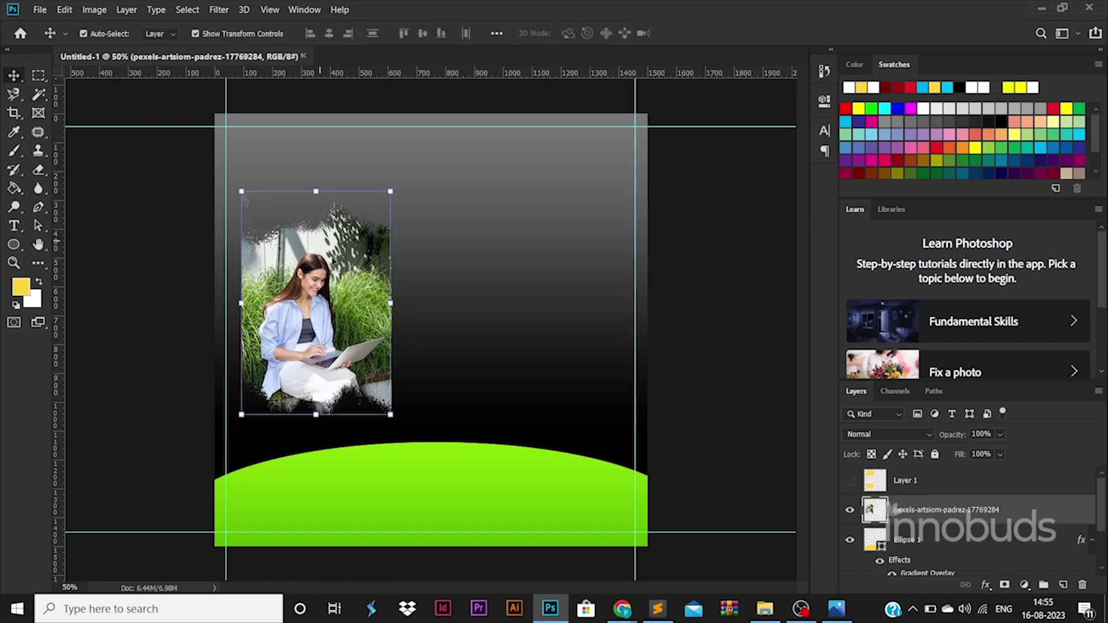
{"action": "mouse_move", "coordinate": [382, 237]}
{"action": "left_mouse_down"}
{"action": "mouse_move", "coordinate": [366, 225]}
{"action": "mouse_move", "coordinate": [399, 170]}
{"action": "left_mouse_up"}
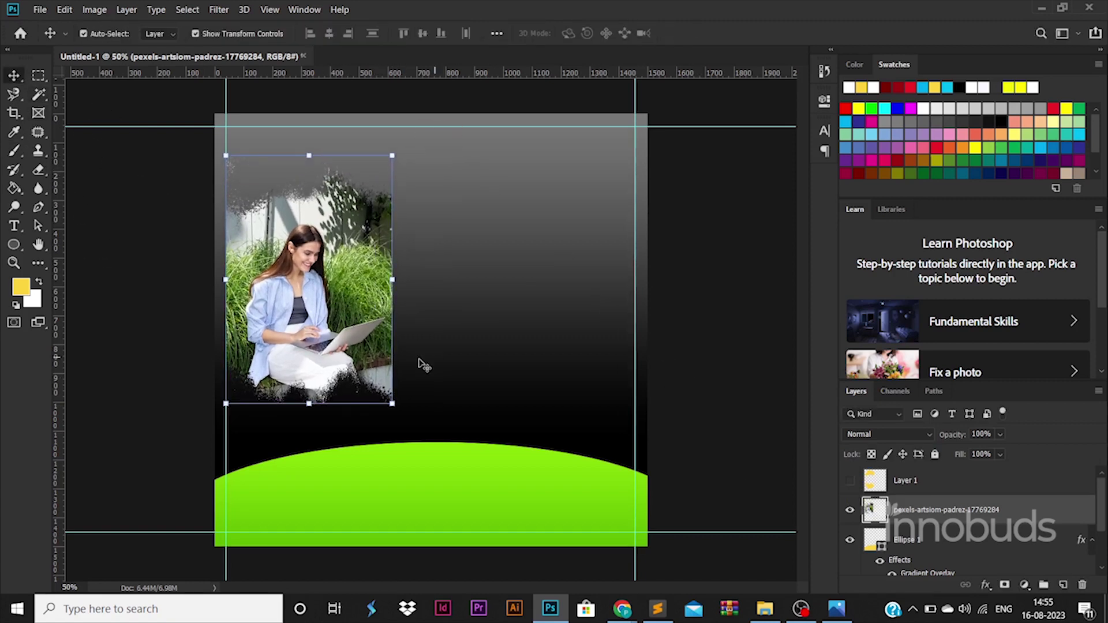
{"action": "left_click_drag", "start_coordinate": [392, 404], "coordinate": [409, 428]}
{"action": "key", "text": "Return"}
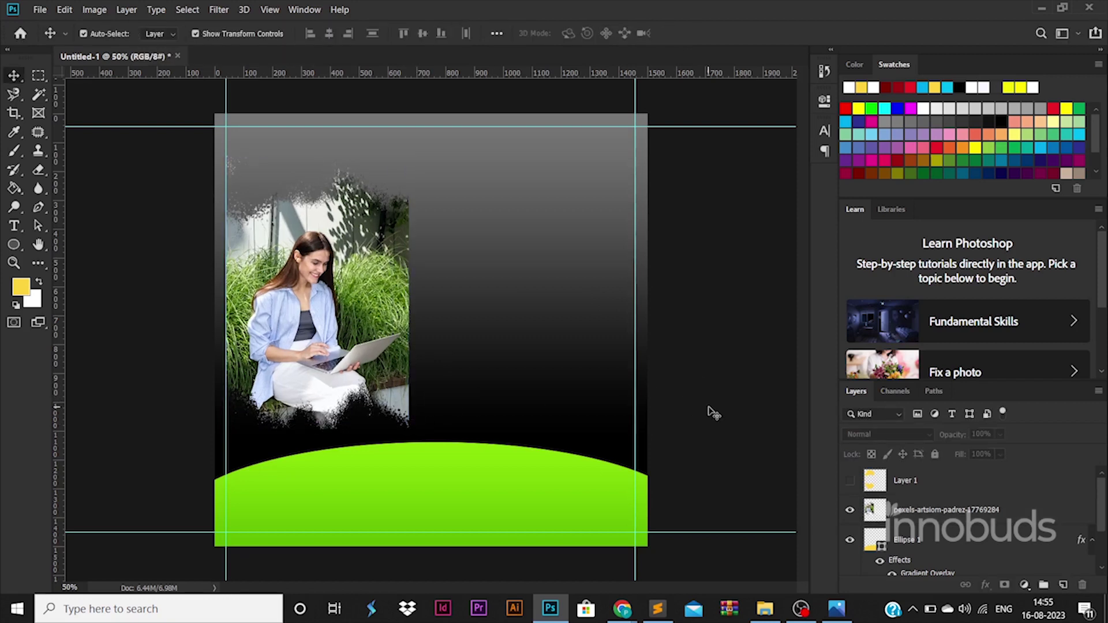
Add LOGO text at the top-right and scale it up
{"action": "key", "text": "t"}
{"action": "left_click", "coordinate": [541, 191]}
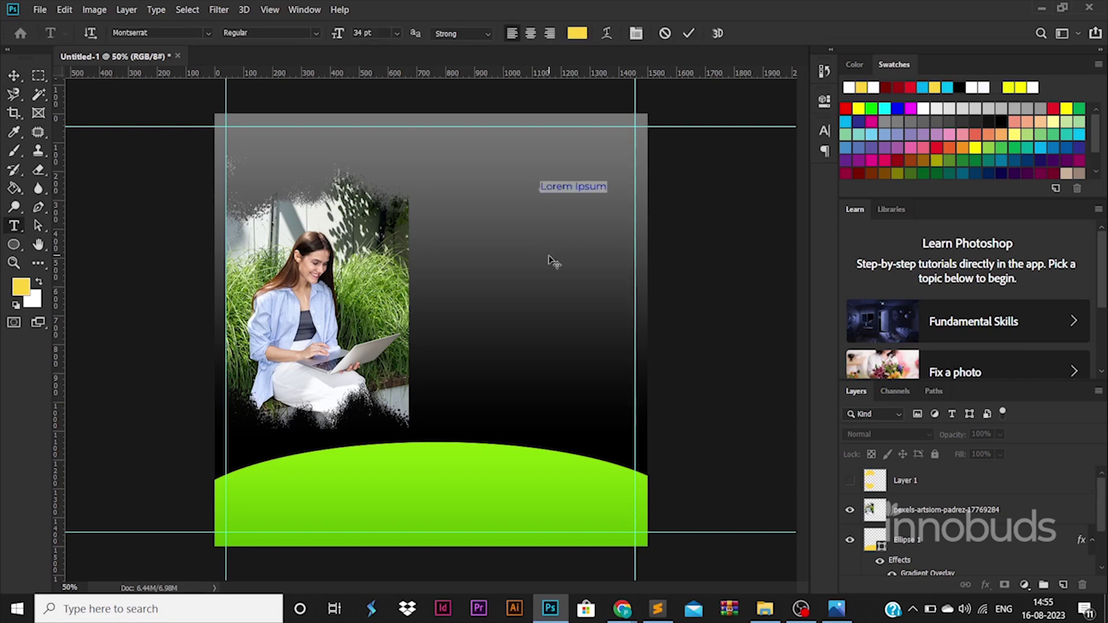
{"action": "type", "text": "LOGO"}
{"action": "left_click", "coordinate": [13, 75]}
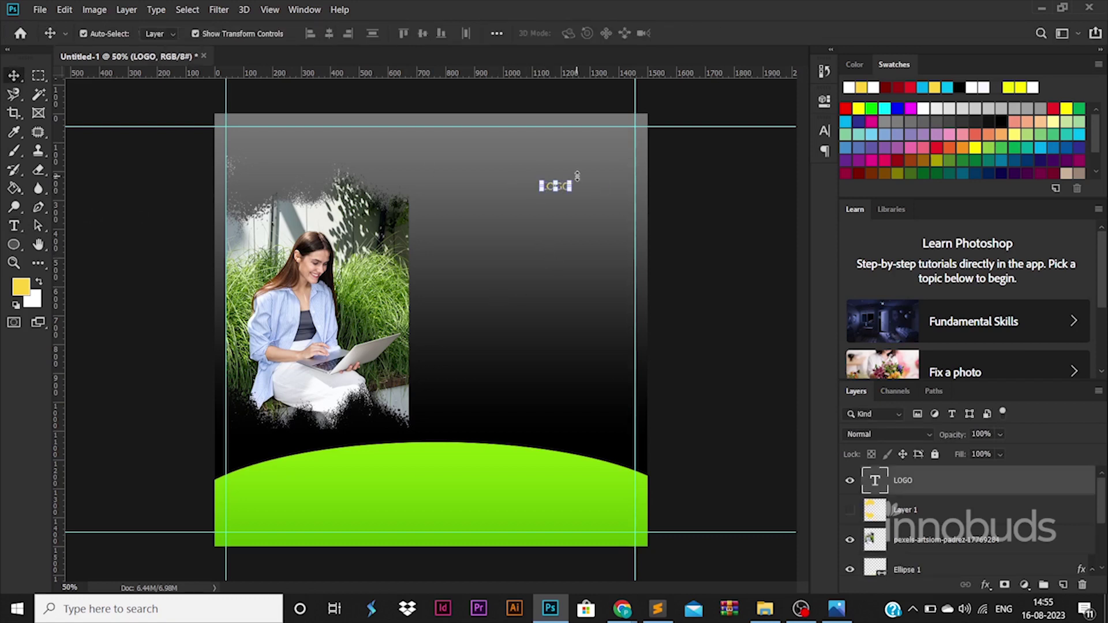
{"action": "key", "text": "ctrl+t"}
{"action": "left_click_drag", "start_coordinate": [591, 167], "coordinate": [652, 120]}
{"action": "left_click_drag", "start_coordinate": [613, 147], "coordinate": [609, 143]}
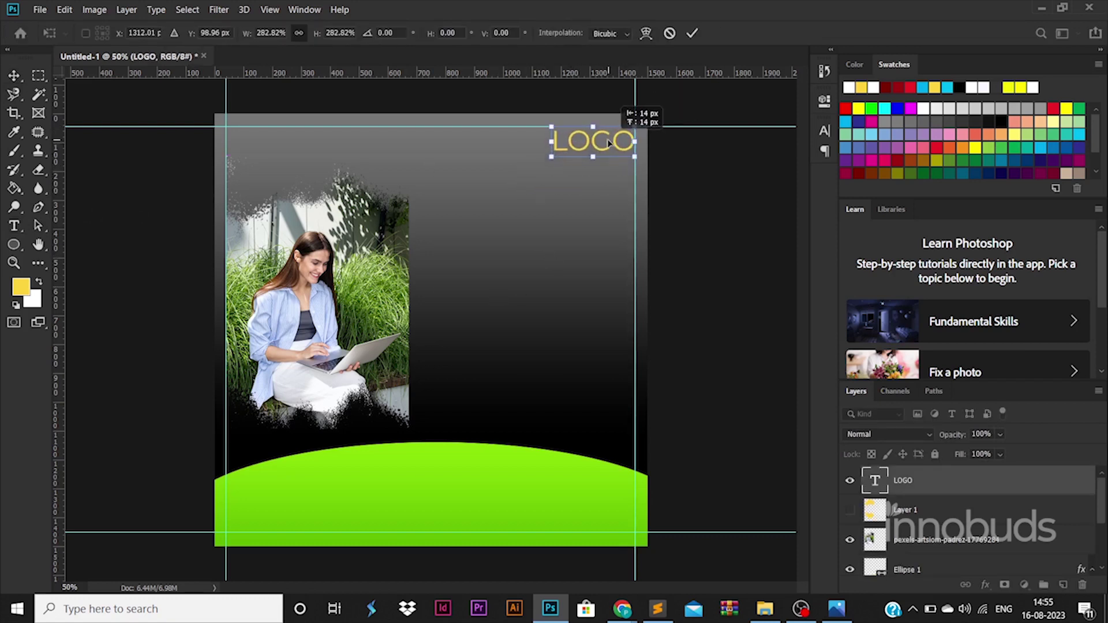
{"action": "key", "text": "Return"}
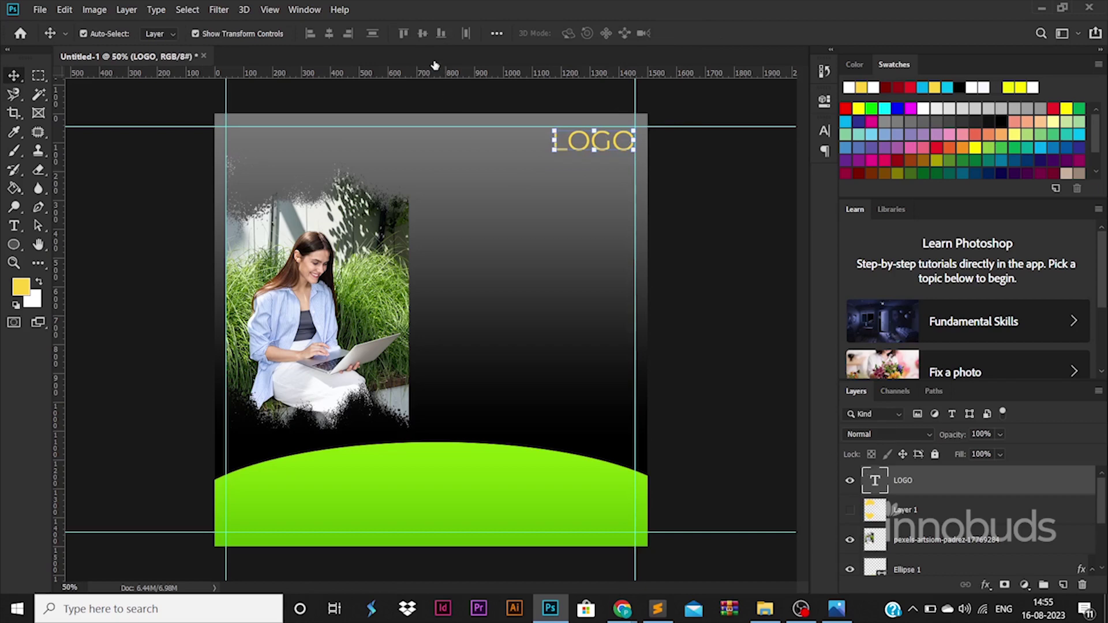
Make LOGO Montserrat ExtraBold in white and enlarge it slightly
{"action": "double_click", "coordinate": [1039, 480]}
{"action": "left_click", "coordinate": [1034, 241]}
{"action": "double_click", "coordinate": [875, 480]}
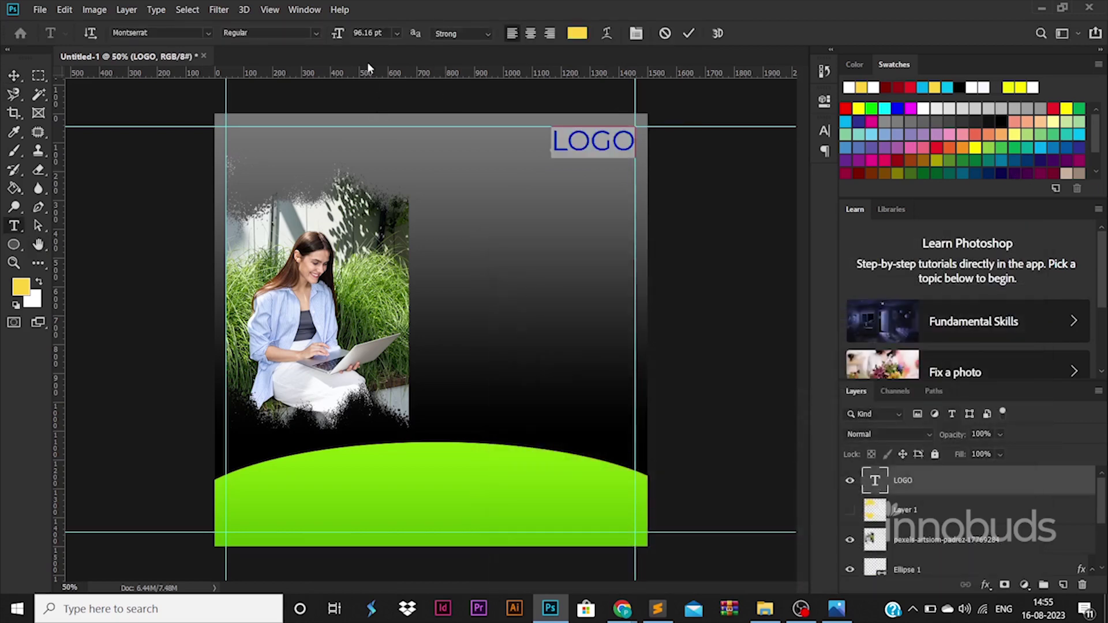
{"action": "left_click", "coordinate": [316, 33]}
{"action": "left_click", "coordinate": [577, 33]}
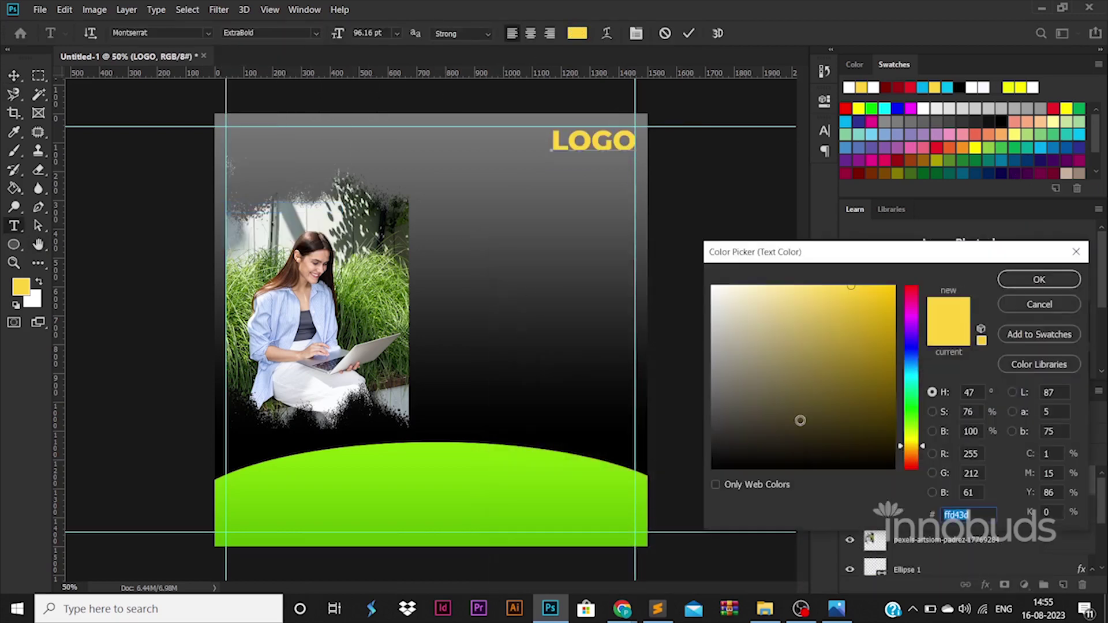
{"action": "left_click", "coordinate": [715, 287]}
{"action": "left_click", "coordinate": [1039, 279]}
{"action": "left_click", "coordinate": [13, 76]}
{"action": "left_click_drag", "start_coordinate": [551, 154], "coordinate": [541, 158]}
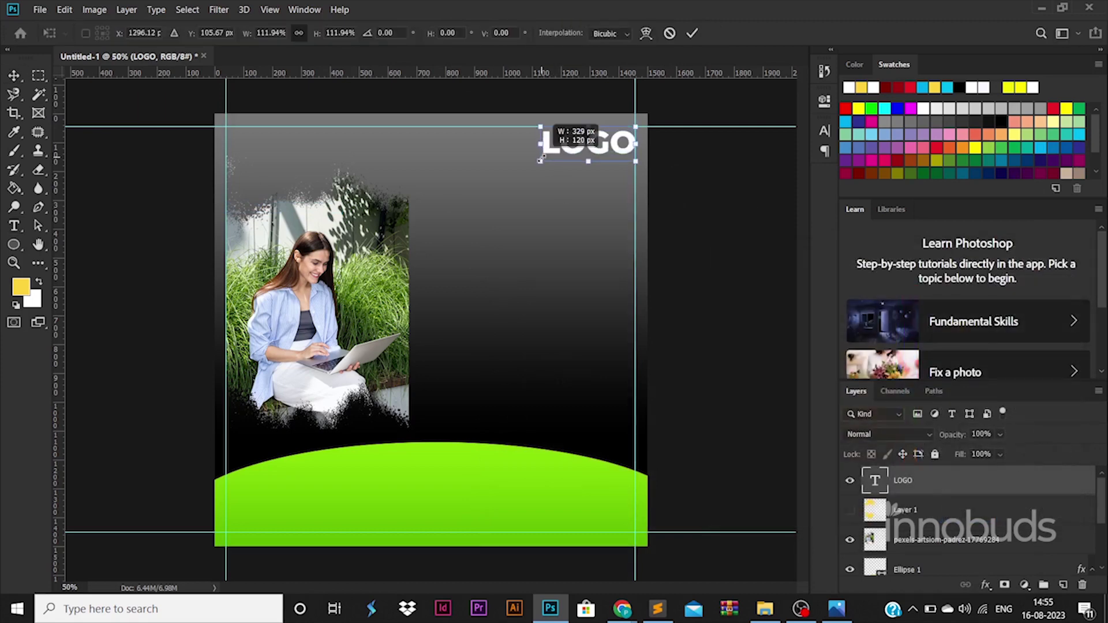
{"action": "key", "text": "Return"}
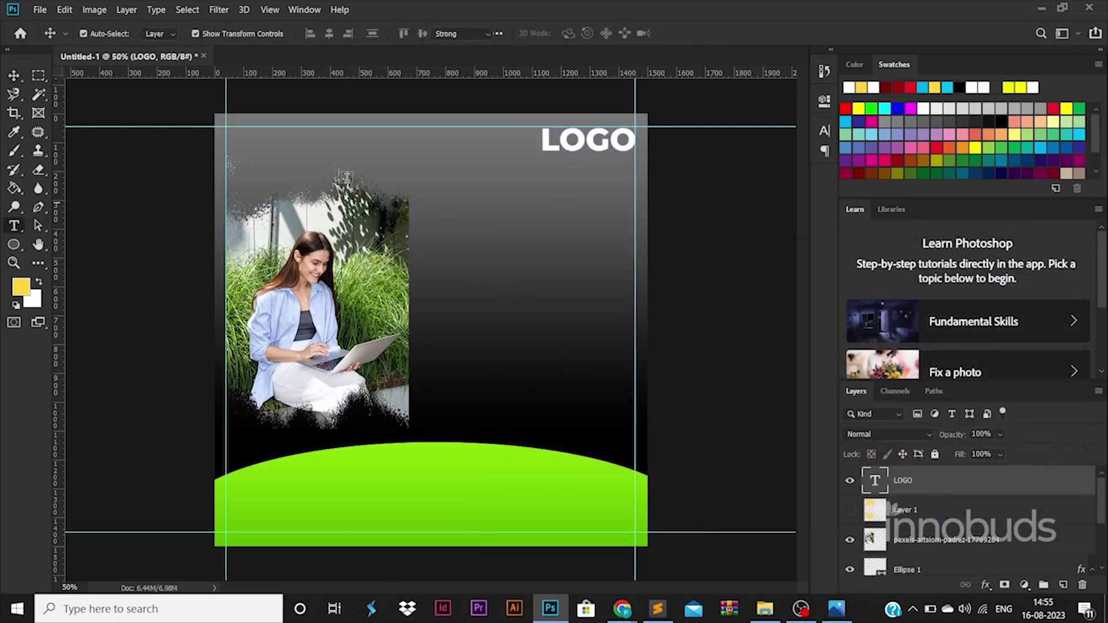
{"action": "left_click", "coordinate": [460, 166]}
Add 'Tagline goes here' in a lighter font weight and align it under LOGO
{"action": "type", "text": "Tag"}
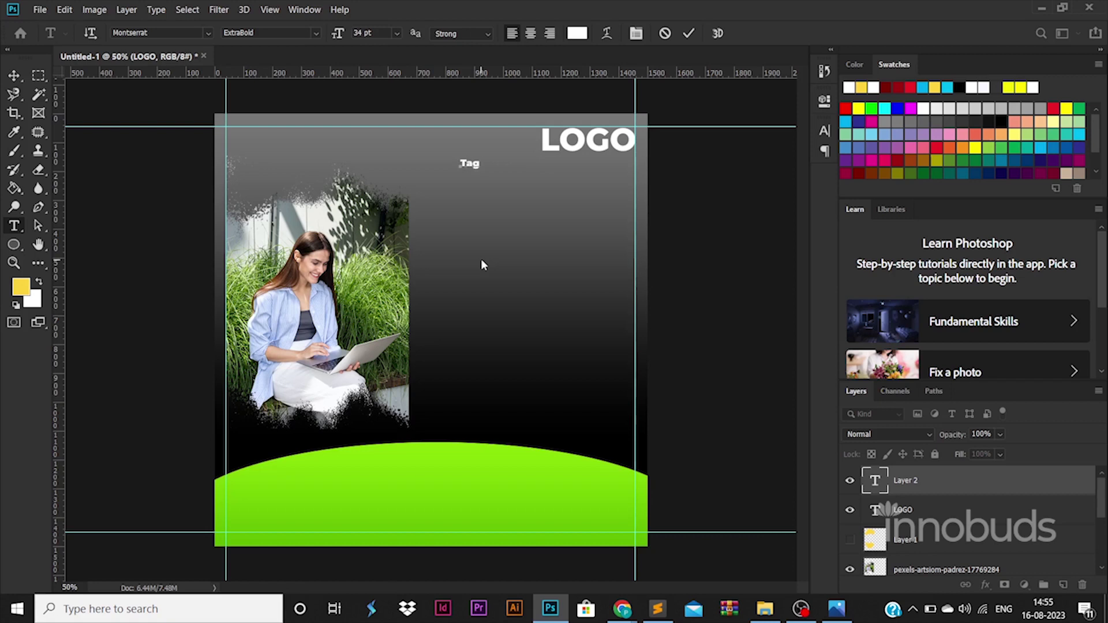
{"action": "type", "text": "line goes here"}
{"action": "key", "text": "ctrl+a"}
{"action": "left_click", "coordinate": [316, 33]}
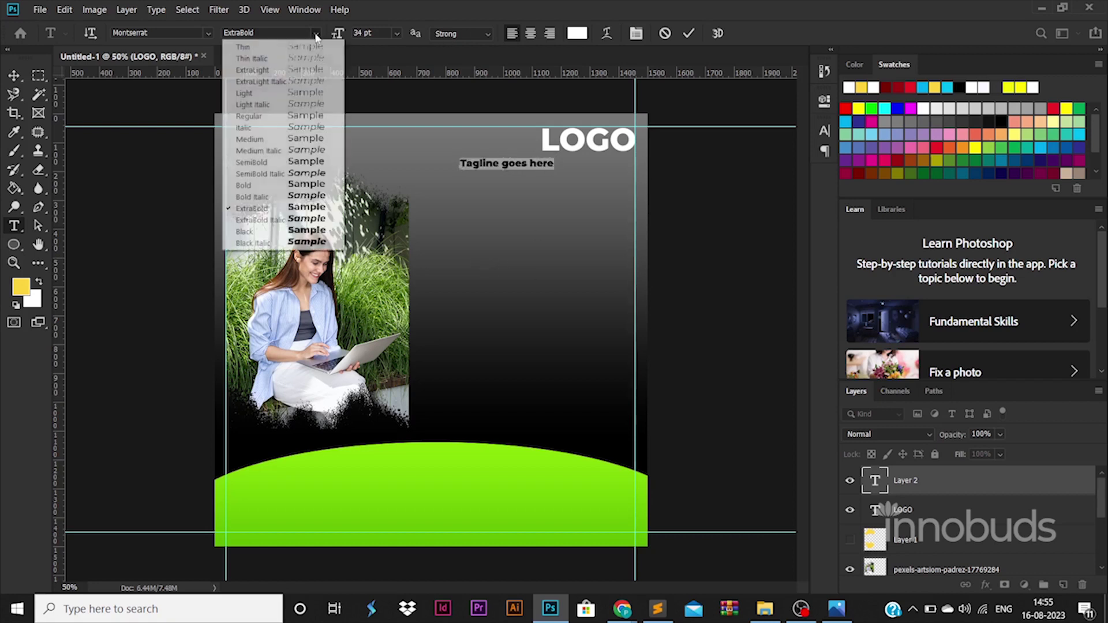
{"action": "left_click", "coordinate": [248, 116]}
{"action": "left_click", "coordinate": [14, 75]}
{"action": "left_click_drag", "start_coordinate": [519, 167], "coordinate": [638, 160]}
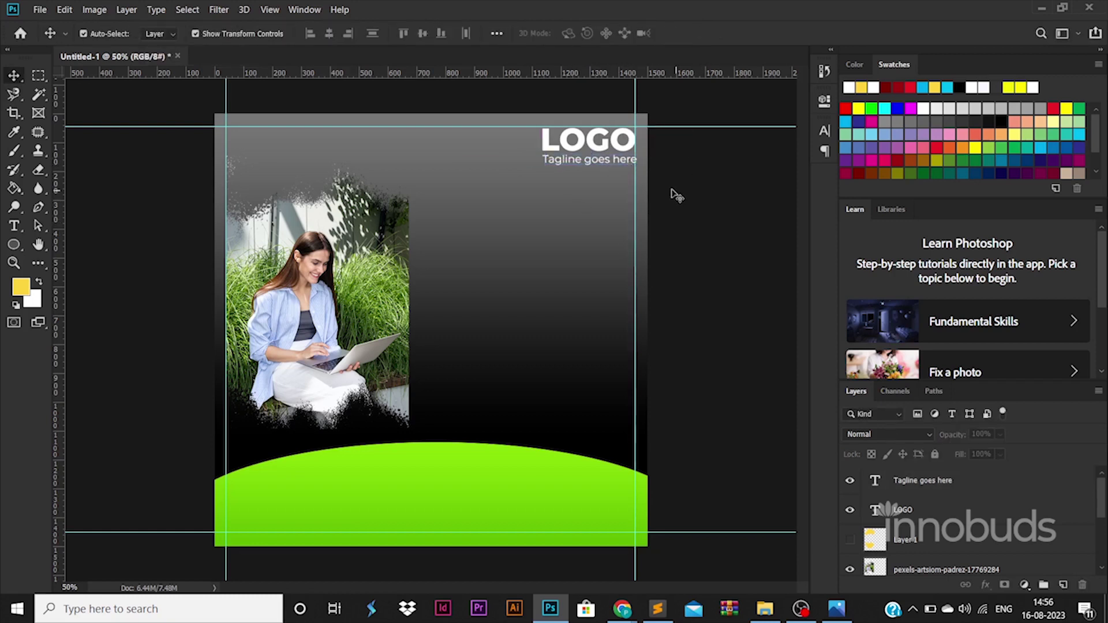
{"action": "left_click", "coordinate": [575, 151]}
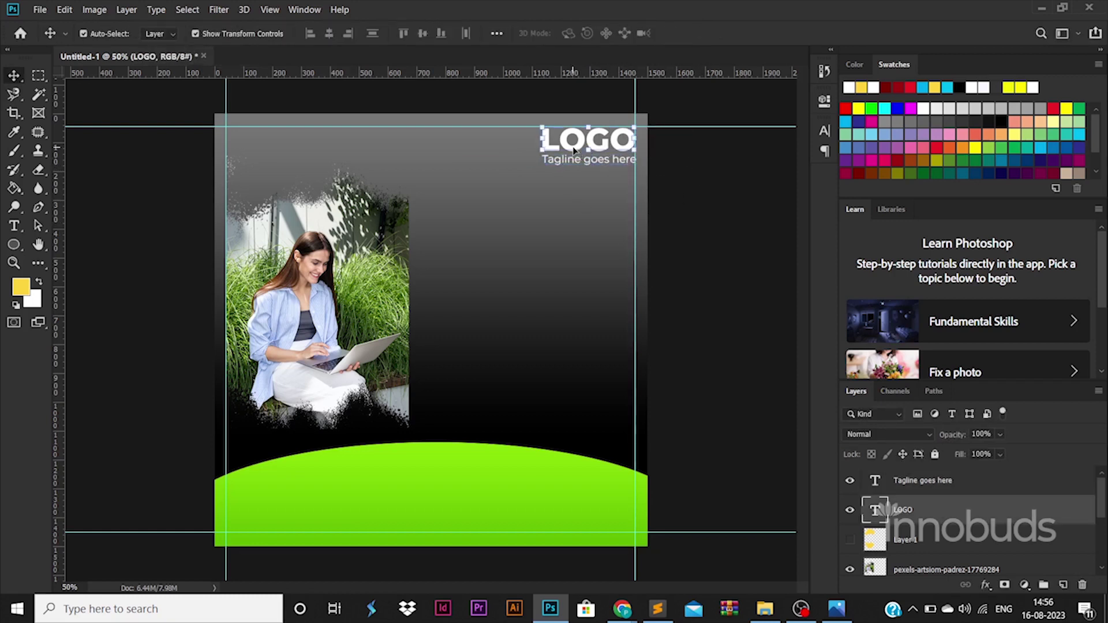
{"action": "left_click", "coordinate": [767, 253]}
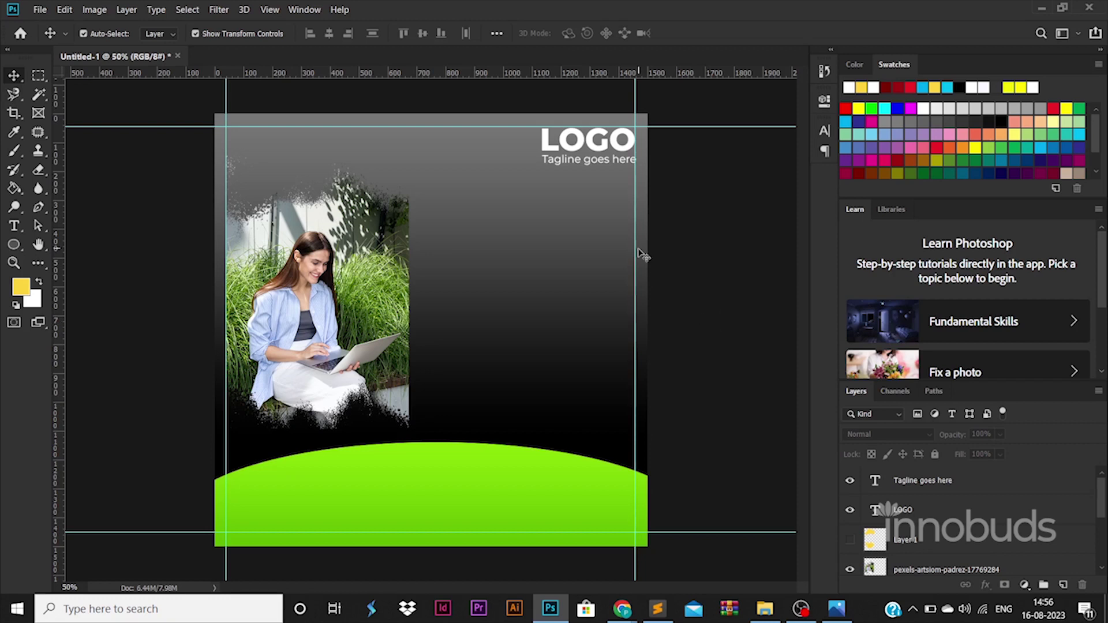
Draw a yellow six-sided hexagon, then move and enlarge it right of the woman
{"action": "right_click", "coordinate": [14, 244]}
{"action": "left_click", "coordinate": [69, 287]}
{"action": "mouse_move", "coordinate": [319, 276]}
{"action": "left_mouse_down"}
{"action": "mouse_move", "coordinate": [398, 336]}
{"action": "mouse_move", "coordinate": [404, 384]}
{"action": "left_mouse_up"}
{"action": "key", "text": "v"}
{"action": "left_click_drag", "start_coordinate": [310, 247], "coordinate": [489, 289]}
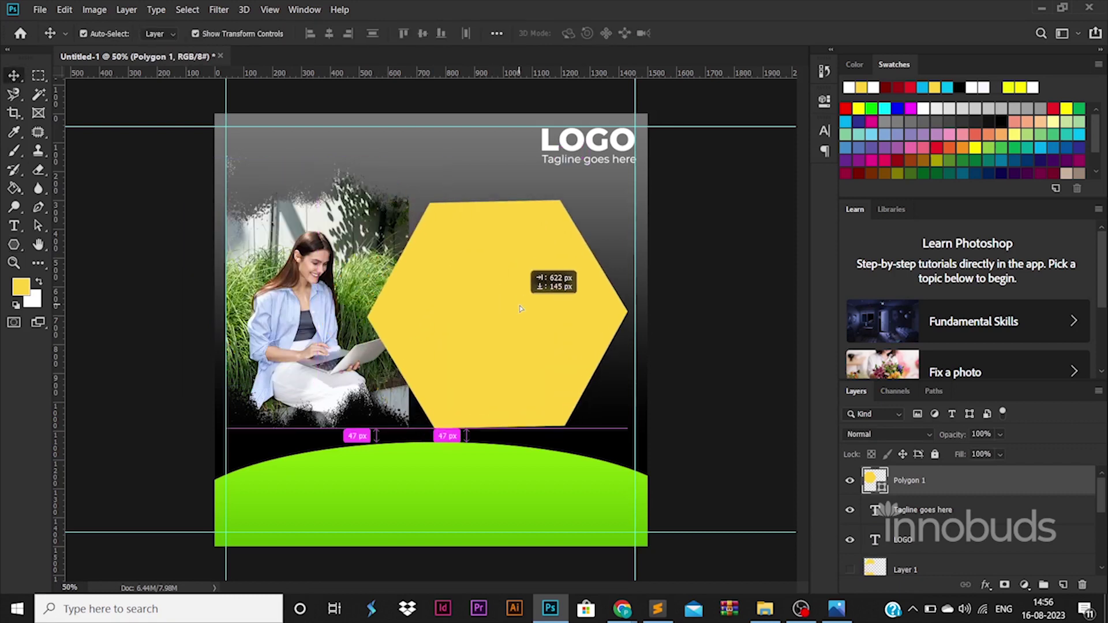
{"action": "key", "text": "ctrl+t"}
{"action": "left_click_drag", "start_coordinate": [628, 427], "coordinate": [661, 462]}
{"action": "key", "text": "Return"}
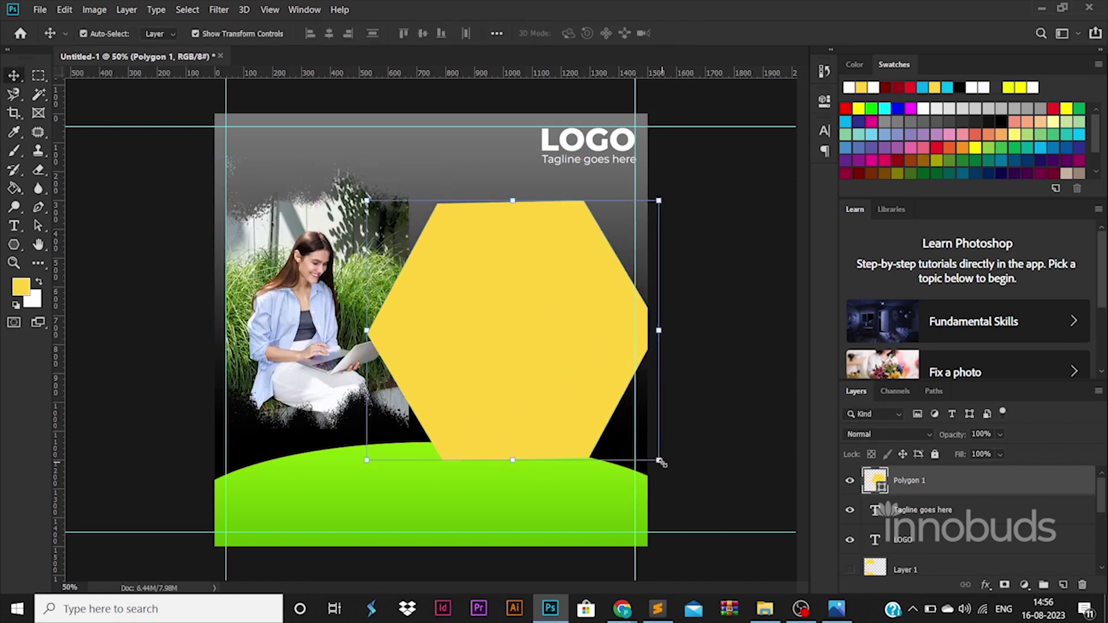
Reorder layers so Polygon 1 sits below the photo and Ellipse 1 above it
{"action": "mouse_move", "coordinate": [973, 481]}
{"action": "left_mouse_down"}
{"action": "mouse_move", "coordinate": [943, 519]}
{"action": "mouse_move", "coordinate": [923, 468]}
{"action": "left_mouse_up"}
{"action": "left_click", "coordinate": [563, 492]}
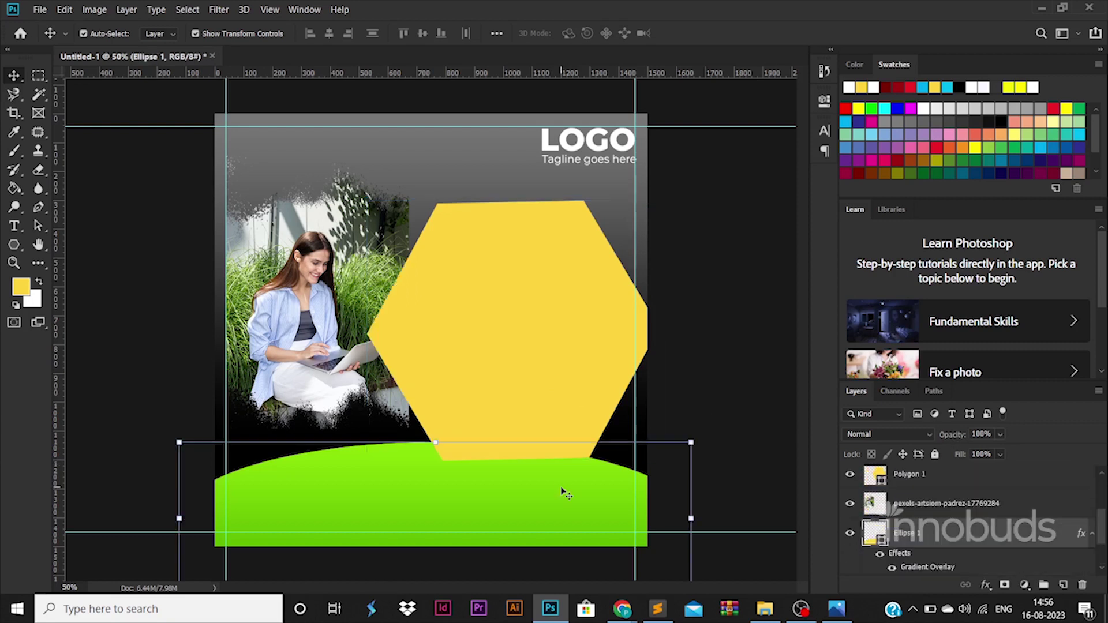
{"action": "left_click_drag", "start_coordinate": [925, 546], "coordinate": [917, 470]}
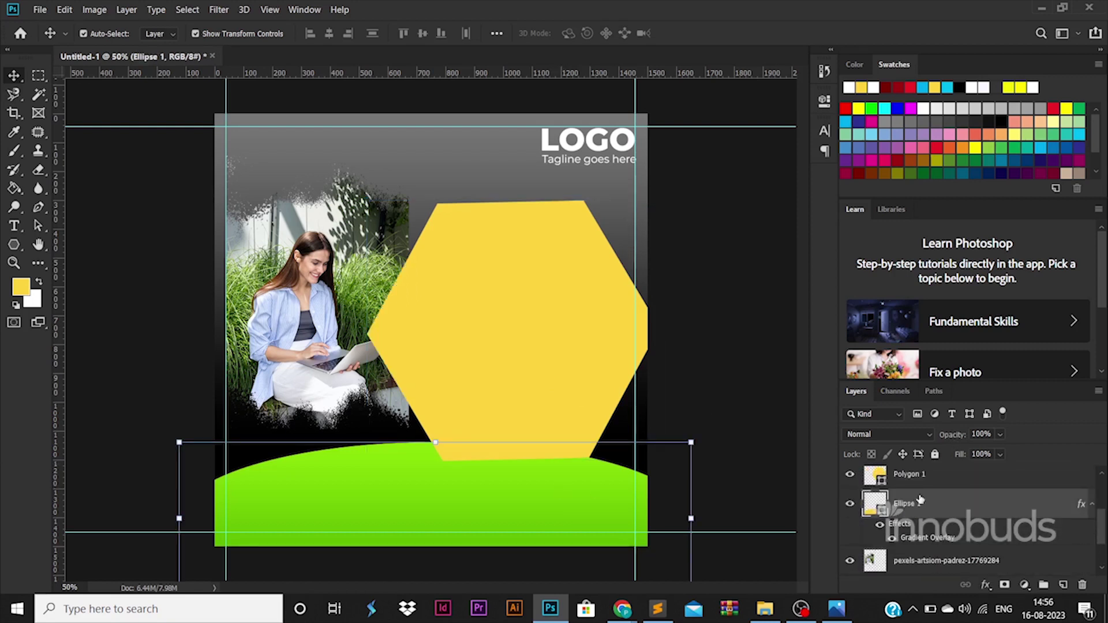
Shrink the yellow hexagon to about 60% and warp it into a blob stretched toward the lower right
{"action": "left_click", "coordinate": [570, 391]}
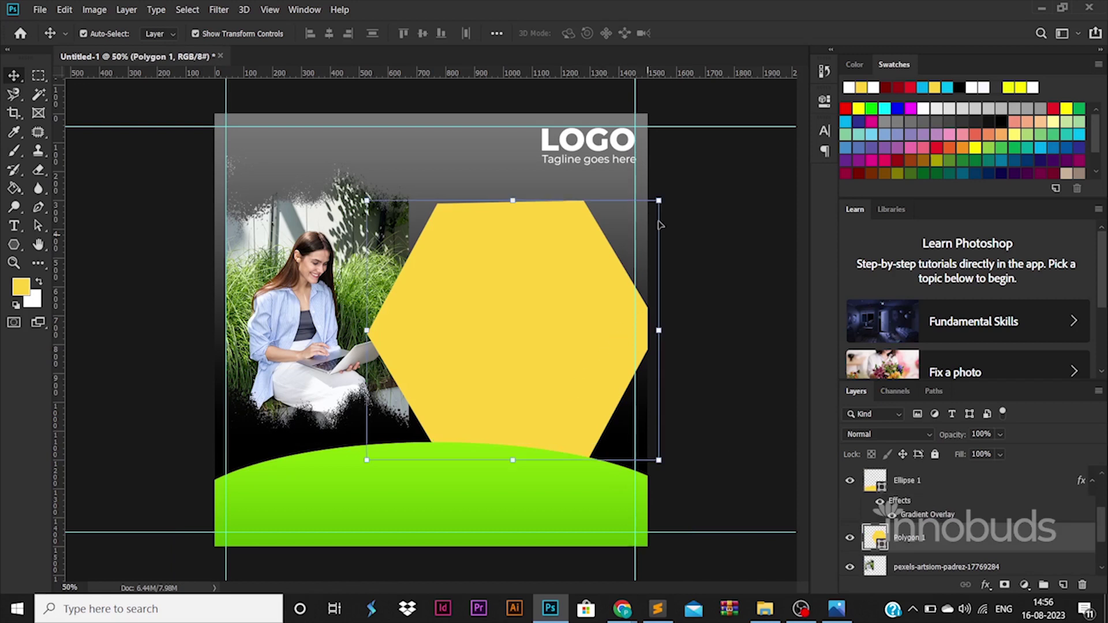
{"action": "key", "text": "ctrl+t"}
{"action": "left_click_drag", "start_coordinate": [659, 201], "coordinate": [571, 242]}
{"action": "key", "text": "ctrl+z"}
{"action": "left_click_drag", "start_coordinate": [658, 200], "coordinate": [601, 251]}
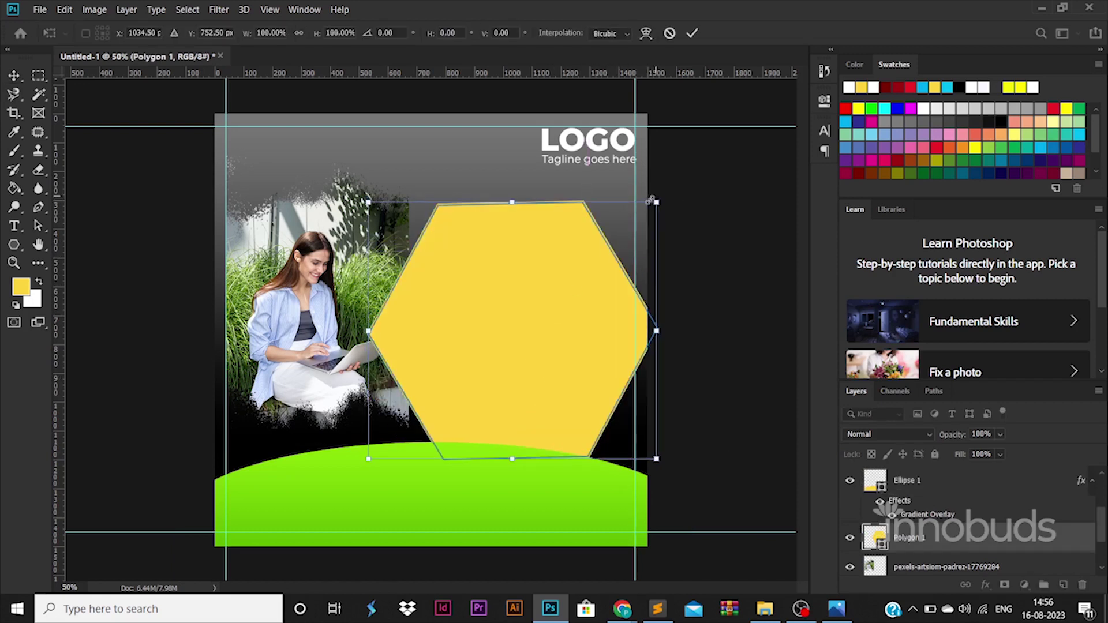
{"action": "right_click", "coordinate": [570, 301]}
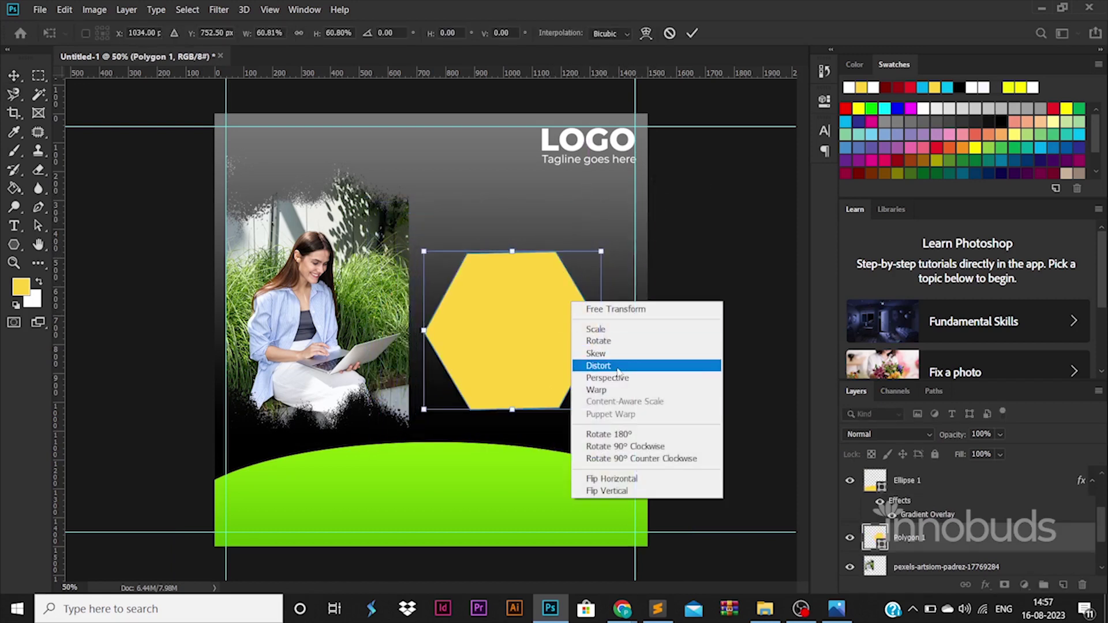
{"action": "left_click", "coordinate": [597, 390]}
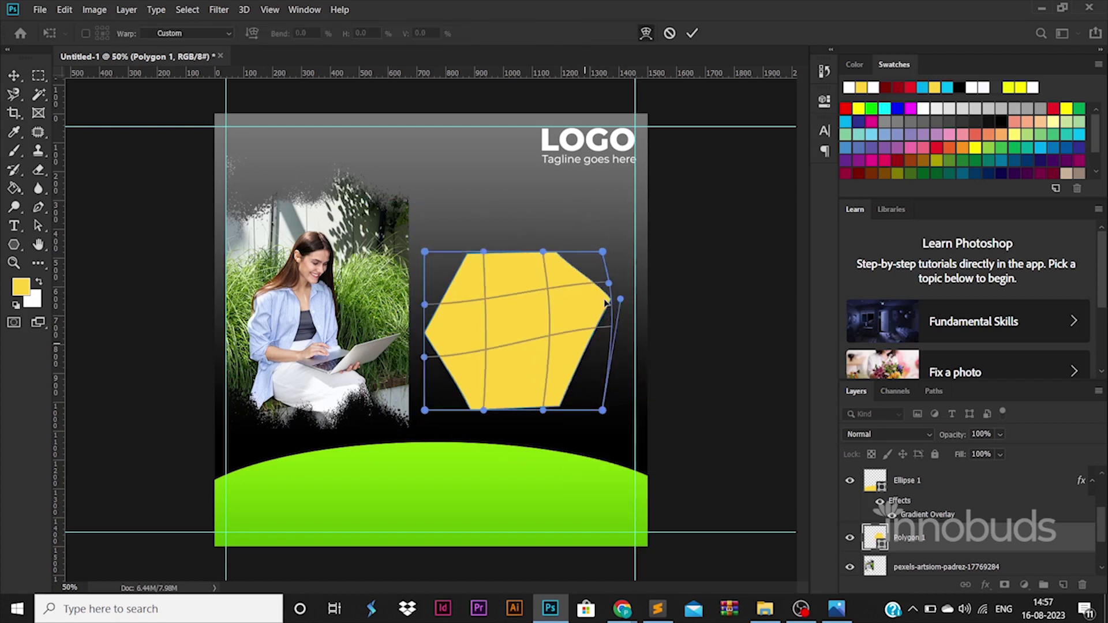
{"action": "mouse_move", "coordinate": [601, 410]}
{"action": "left_mouse_down"}
{"action": "mouse_move", "coordinate": [669, 462]}
{"action": "mouse_move", "coordinate": [706, 424]}
{"action": "left_mouse_up"}
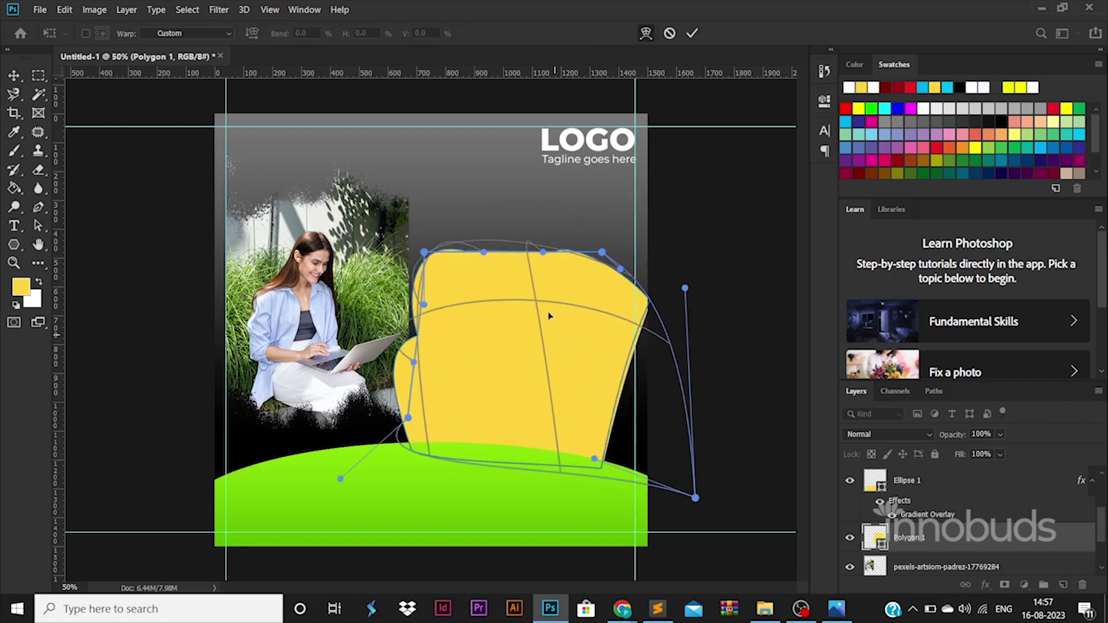
{"action": "left_click_drag", "start_coordinate": [415, 325], "coordinate": [403, 314]}
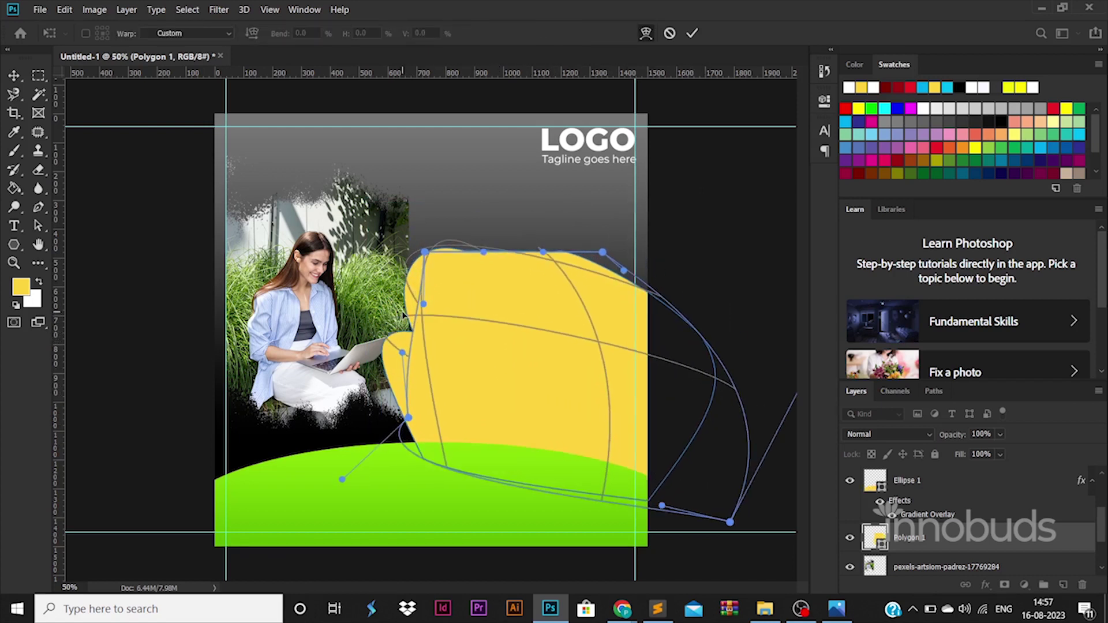
{"action": "key", "text": "Return"}
Enlarge the yellow blob slightly, shift it up-left, and warp its top into a bulge
{"action": "key", "text": "ctrl+t"}
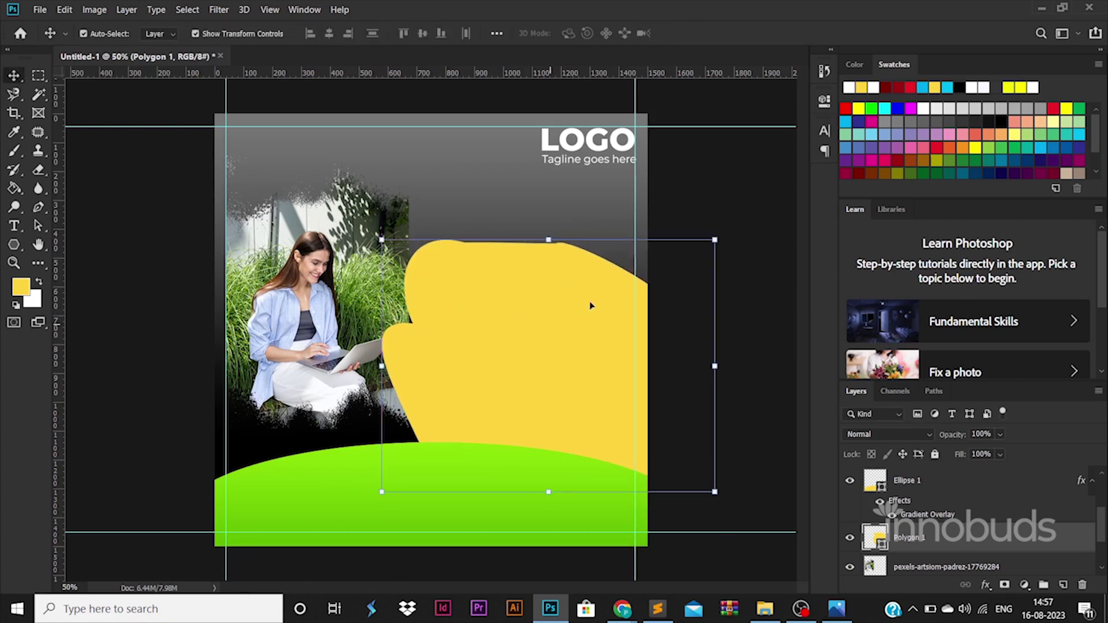
{"action": "left_click_drag", "start_coordinate": [714, 239], "coordinate": [719, 219]}
{"action": "left_click_drag", "start_coordinate": [482, 285], "coordinate": [480, 300]}
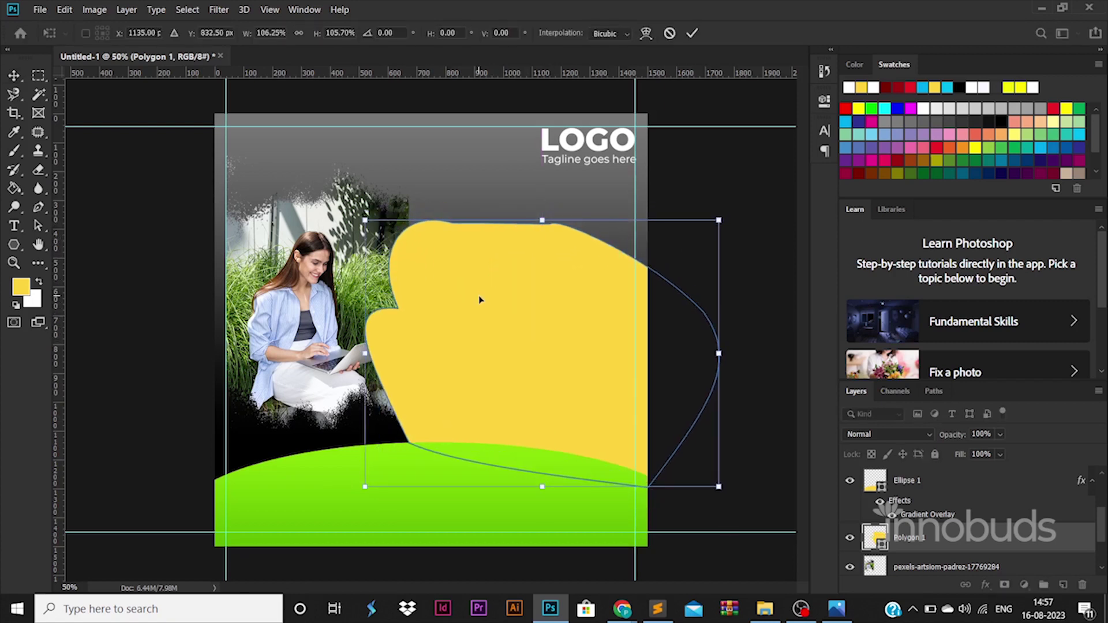
{"action": "key", "text": "Return"}
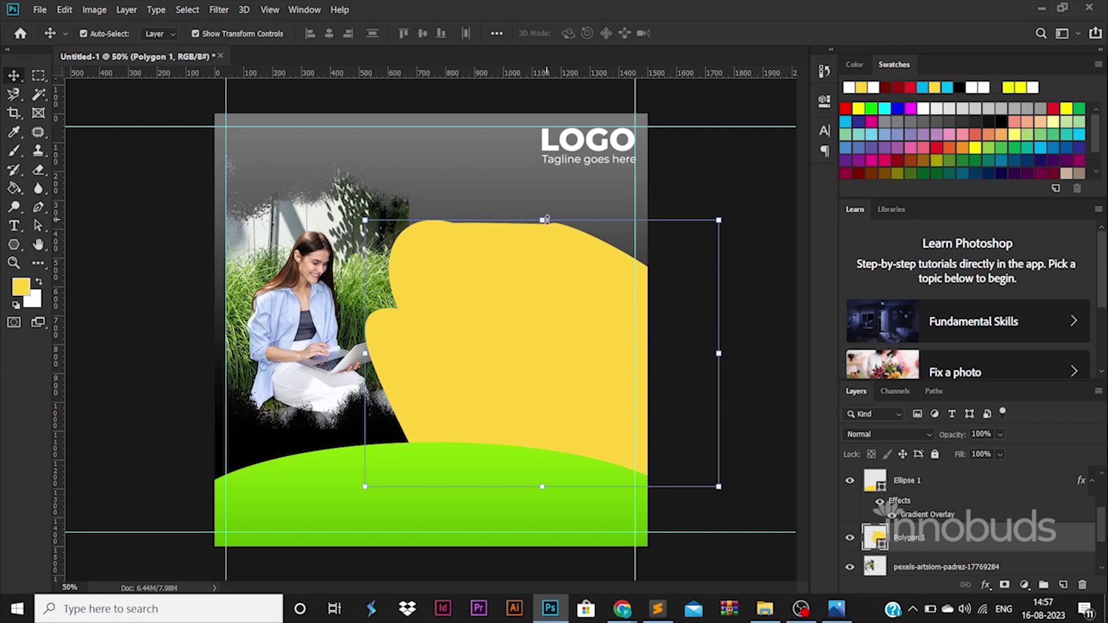
{"action": "left_click_drag", "start_coordinate": [547, 219], "coordinate": [547, 207]}
{"action": "right_click", "coordinate": [547, 268]}
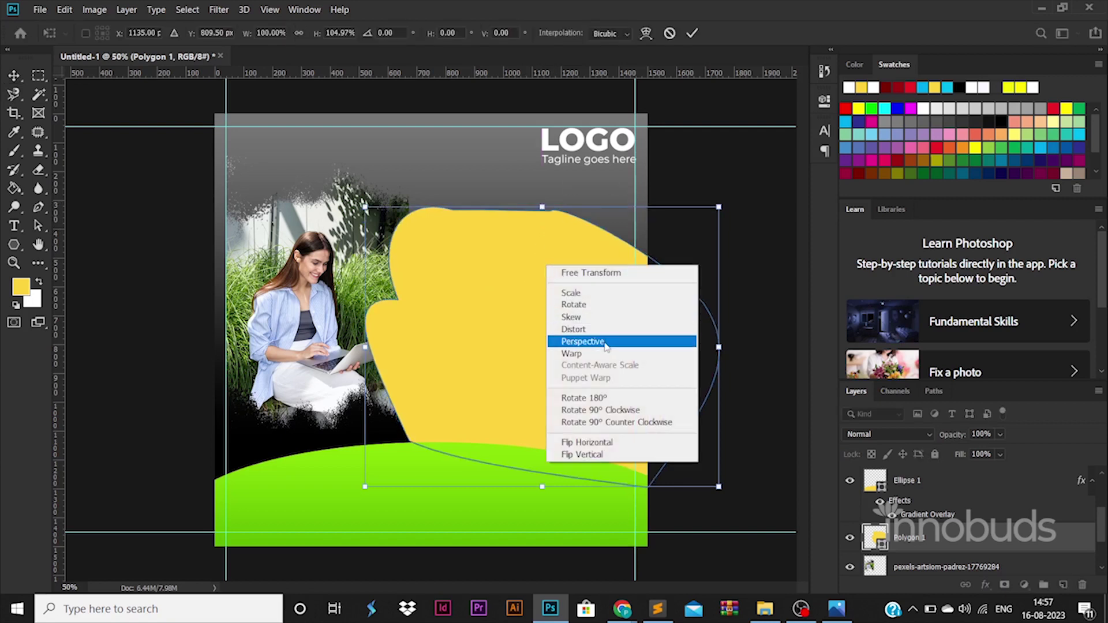
{"action": "left_click", "coordinate": [577, 353]}
{"action": "left_click_drag", "start_coordinate": [484, 206], "coordinate": [500, 155]}
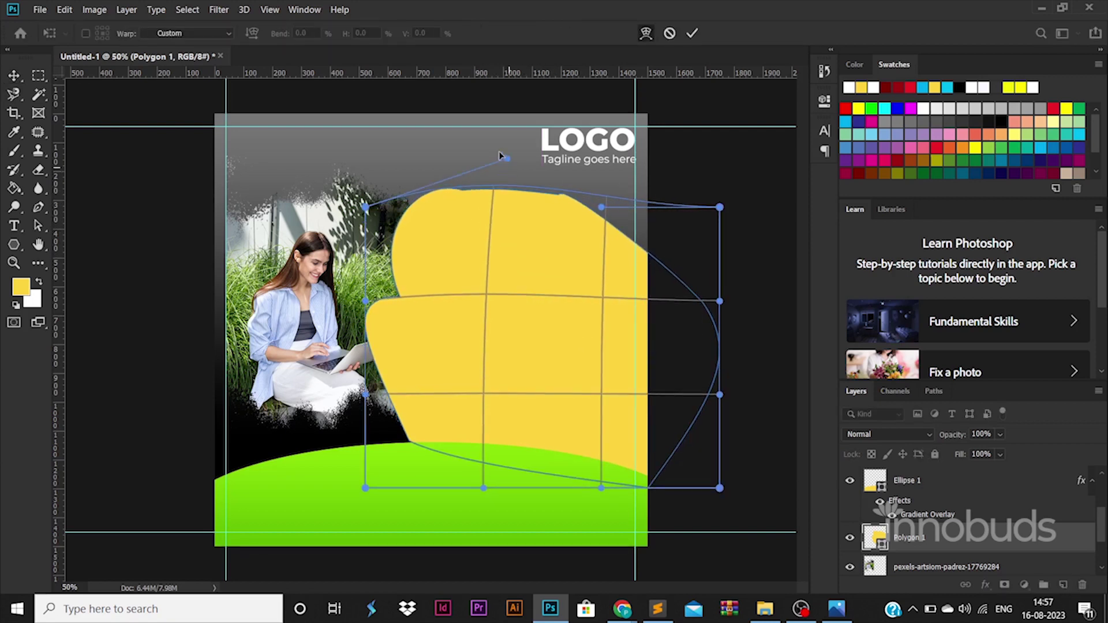
{"action": "key", "text": "Return"}
Place a copy of the blob in the top-left corner, rotated about 172 degrees
{"action": "left_click", "coordinate": [923, 537]}
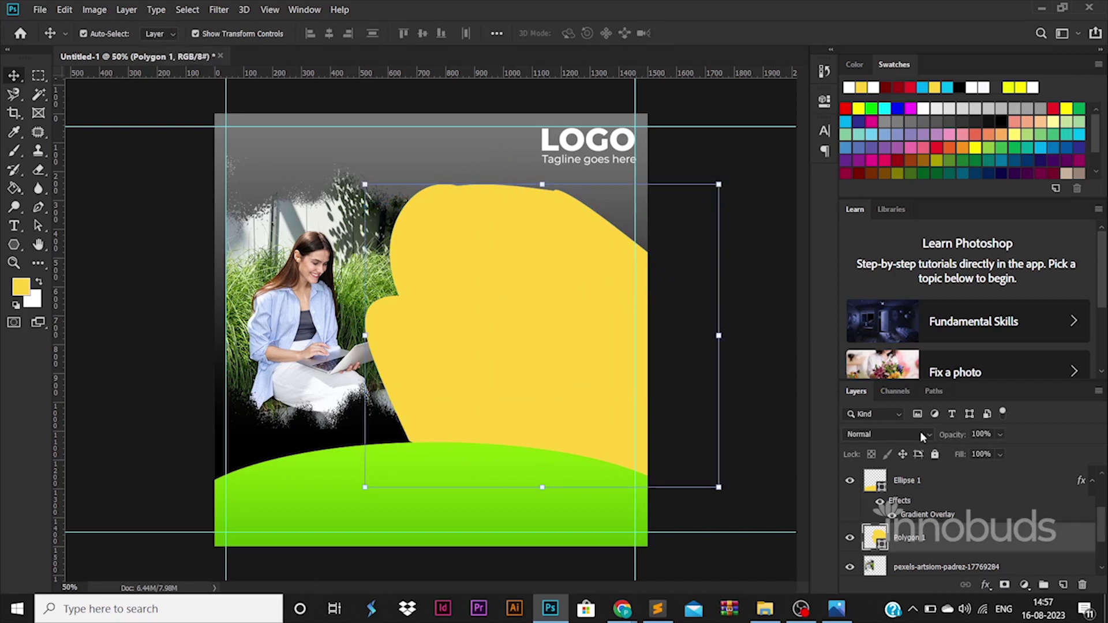
{"action": "left_click_drag", "start_coordinate": [535, 311], "coordinate": [535, 314]}
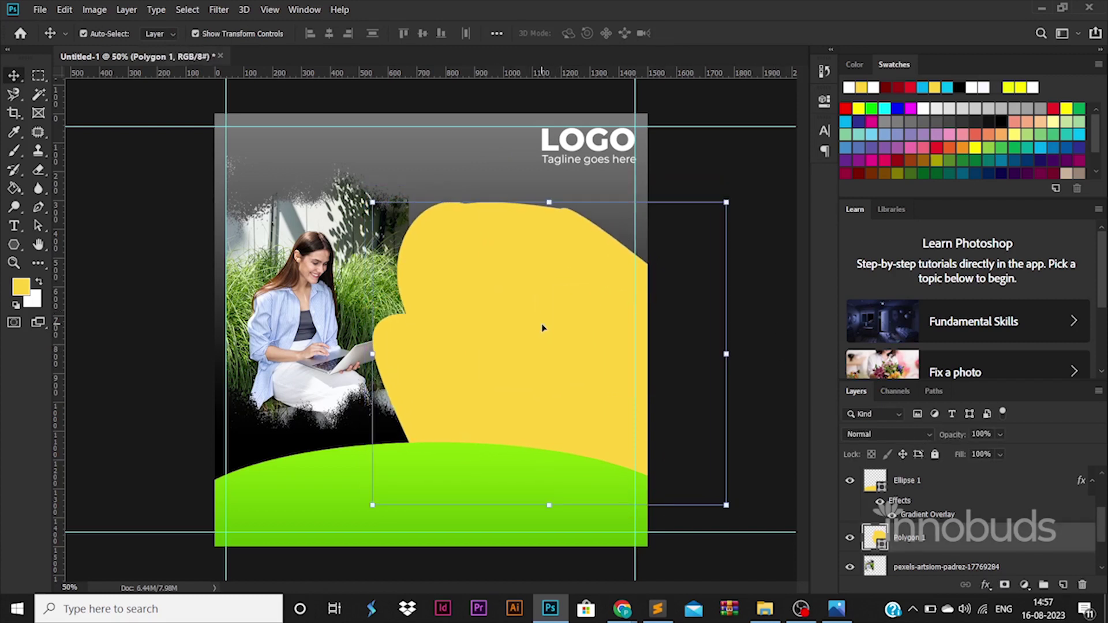
{"action": "left_click_drag", "start_coordinate": [557, 350], "coordinate": [229, 139]}
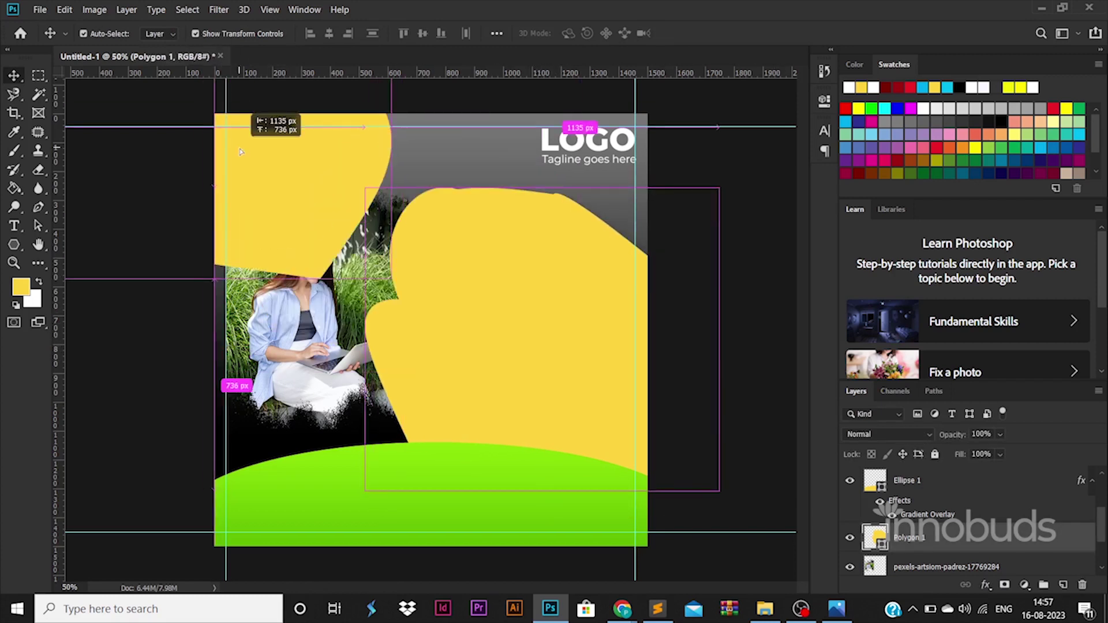
{"action": "key", "text": "ctrl+t"}
{"action": "left_click_drag", "start_coordinate": [418, 145], "coordinate": [277, 143]}
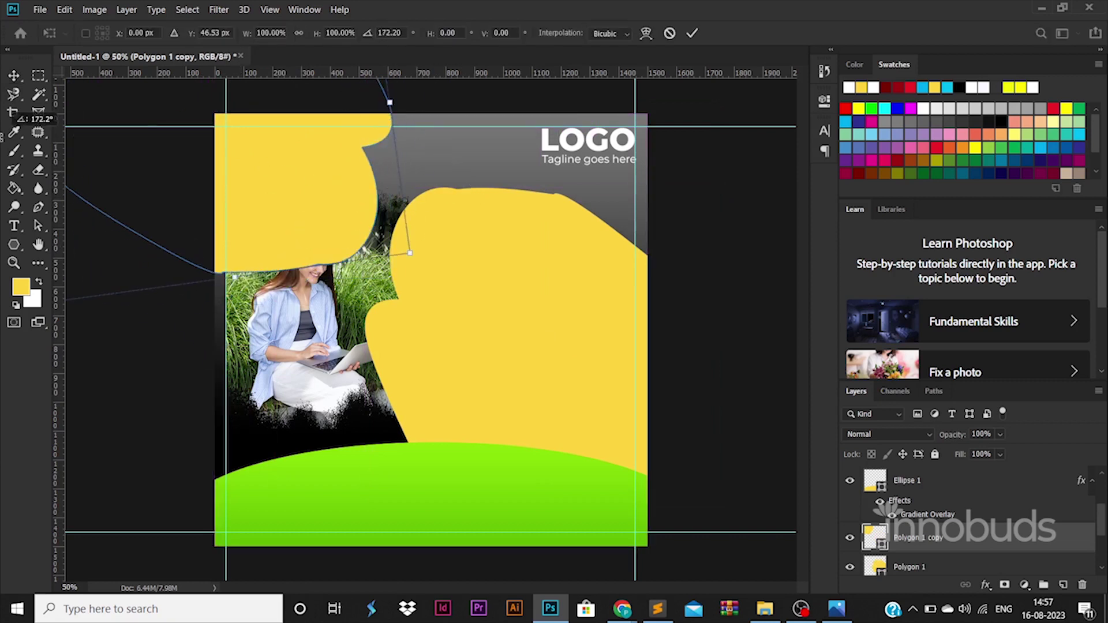
{"action": "key", "text": "Return"}
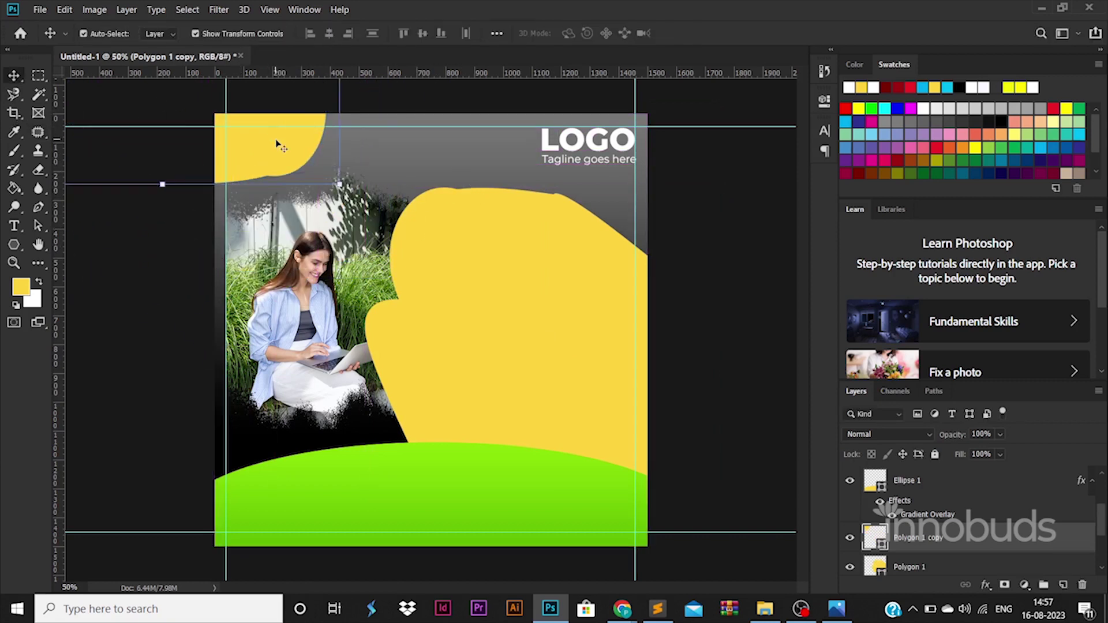
{"action": "left_click", "coordinate": [519, 288]}
Add a Gradient Overlay layer style to the large Polygon 1 blob
{"action": "double_click", "coordinate": [989, 565]}
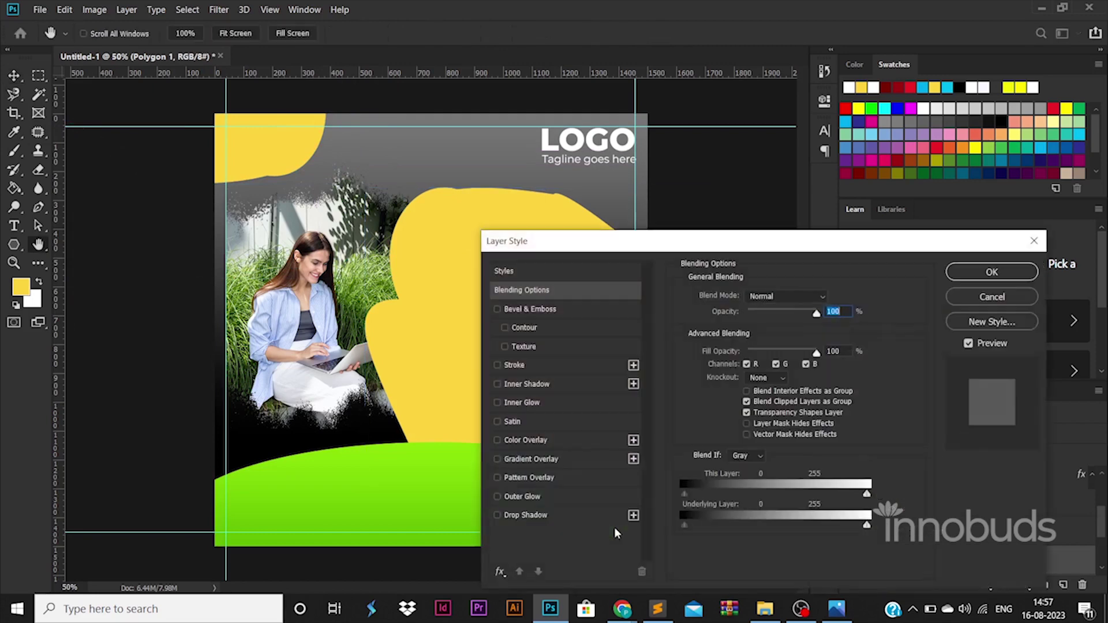
{"action": "left_click", "coordinate": [540, 477]}
{"action": "left_click", "coordinate": [497, 478]}
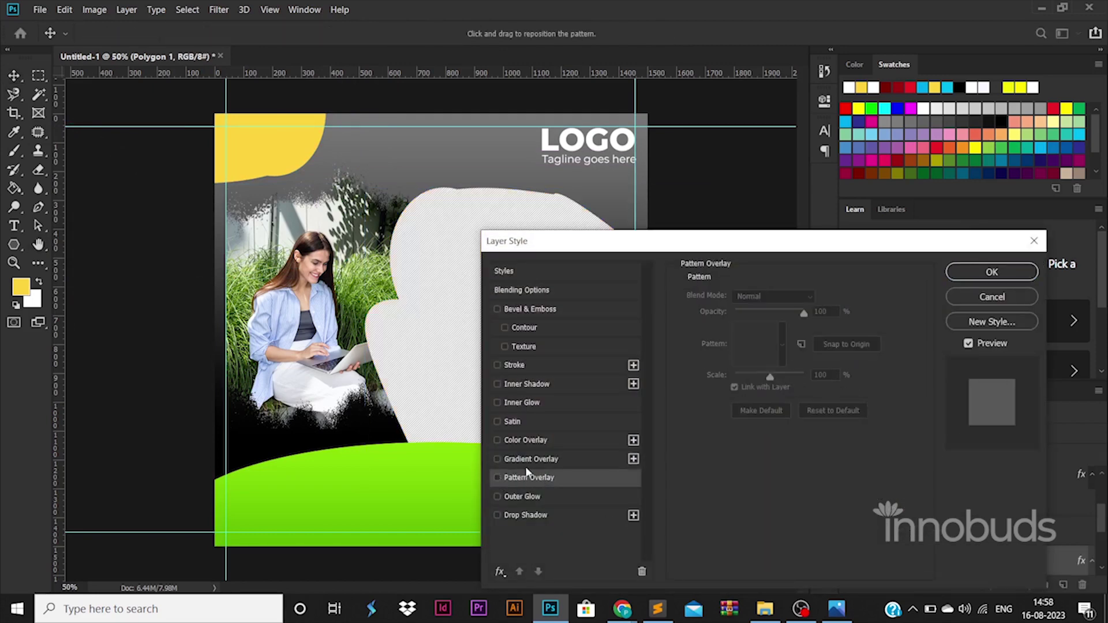
{"action": "left_click", "coordinate": [531, 459]}
{"action": "left_click", "coordinate": [761, 330]}
Set the gradient stops to white and light grey and apply the overlay
{"action": "double_click", "coordinate": [757, 488]}
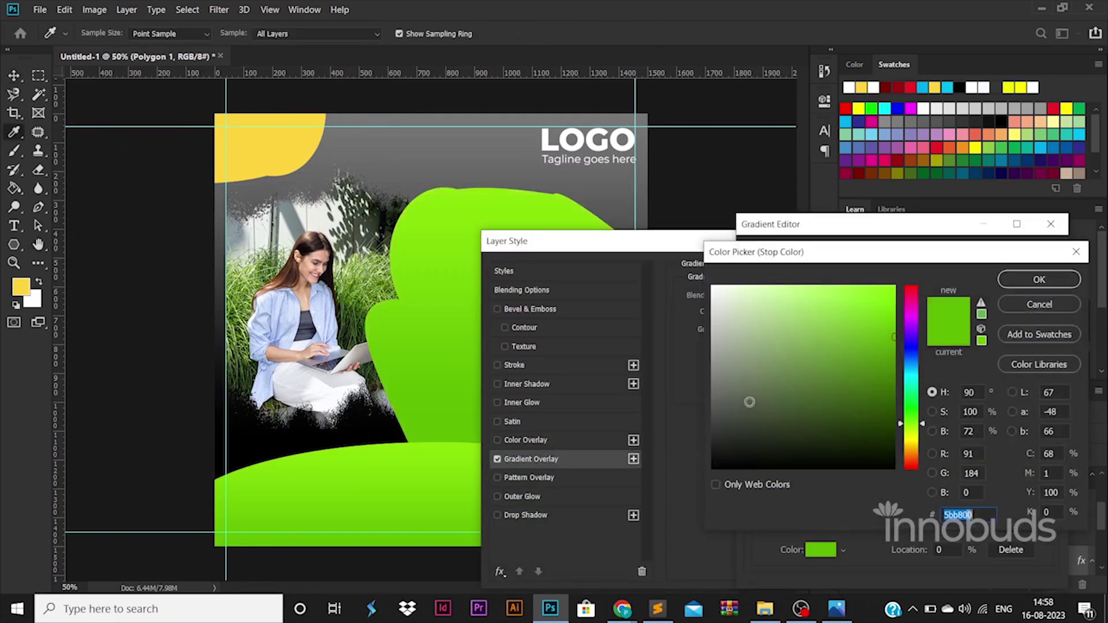
{"action": "left_click", "coordinate": [716, 285]}
{"action": "left_click", "coordinate": [1005, 281]}
{"action": "double_click", "coordinate": [1046, 490]}
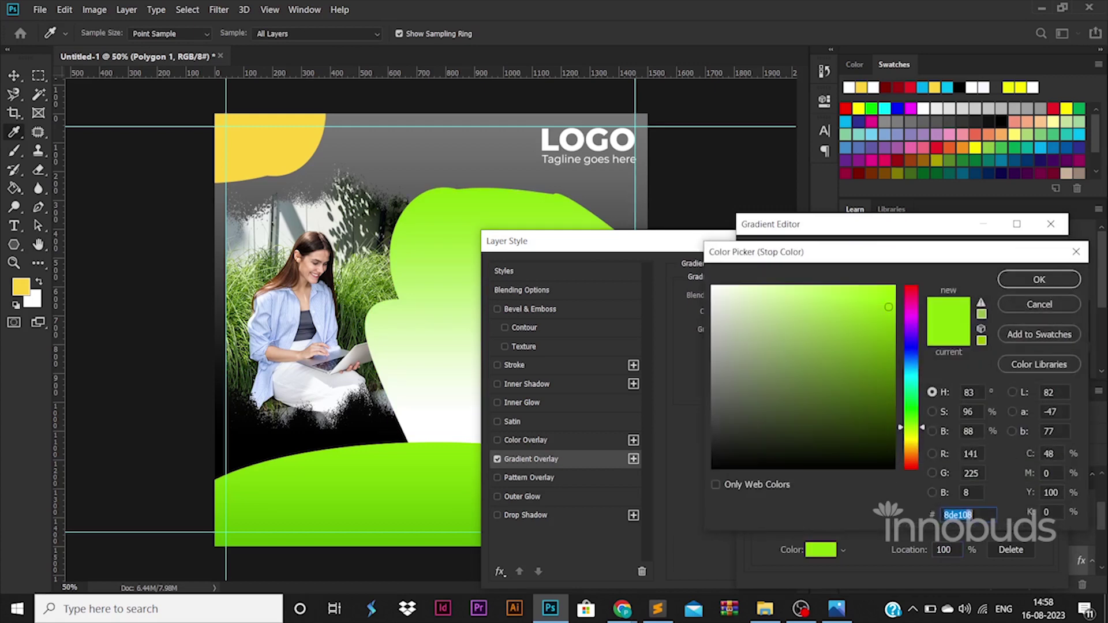
{"action": "left_click", "coordinate": [702, 343]}
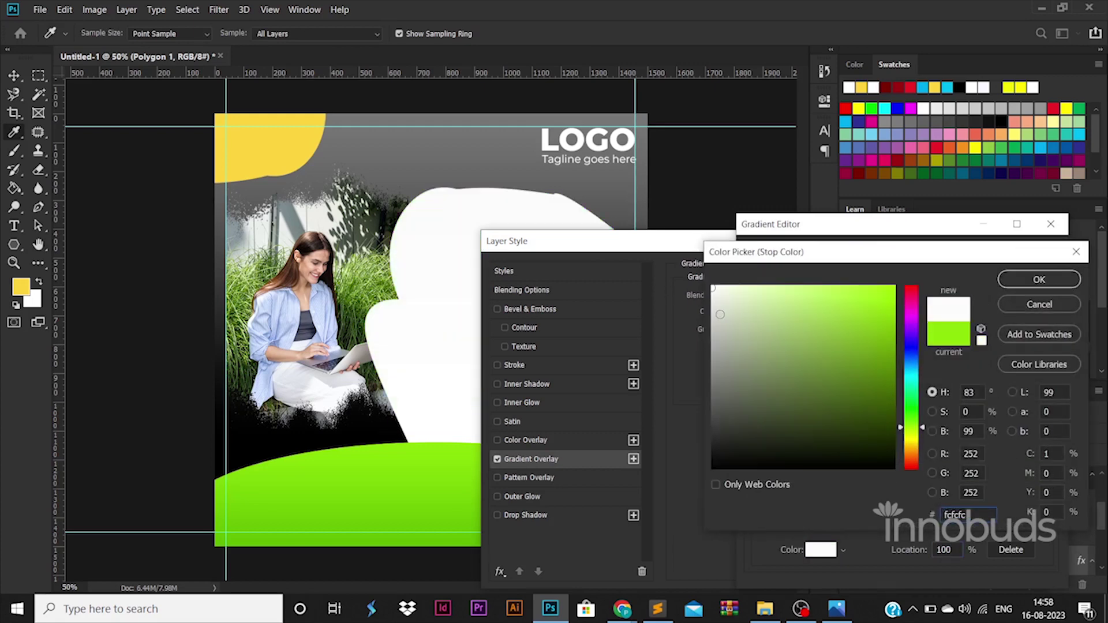
{"action": "left_click", "coordinate": [1039, 279]}
{"action": "left_click", "coordinate": [1027, 251]}
{"action": "left_click", "coordinate": [1014, 272]}
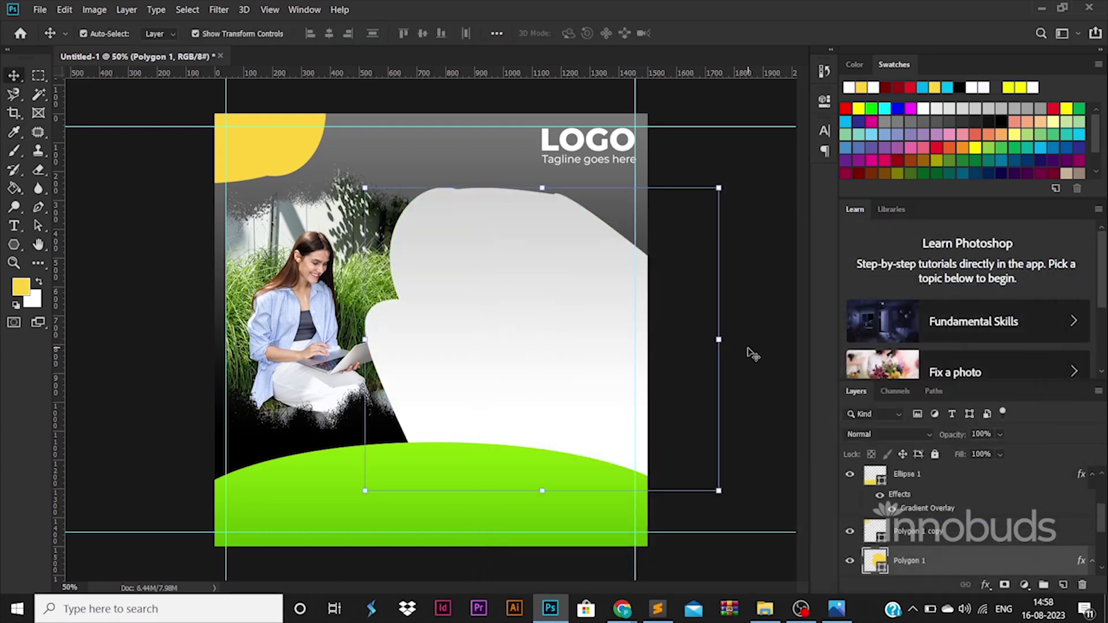
{"action": "left_click", "coordinate": [750, 353]}
Duplicate the corner blob along the top edge, shifted slightly left
{"action": "mouse_move", "coordinate": [297, 163]}
{"action": "left_mouse_down"}
{"action": "mouse_move", "coordinate": [297, 124]}
{"action": "mouse_move", "coordinate": [579, 152]}
{"action": "mouse_move", "coordinate": [462, 121]}
{"action": "mouse_move", "coordinate": [461, 132]}
{"action": "mouse_move", "coordinate": [472, 122]}
{"action": "left_mouse_up"}
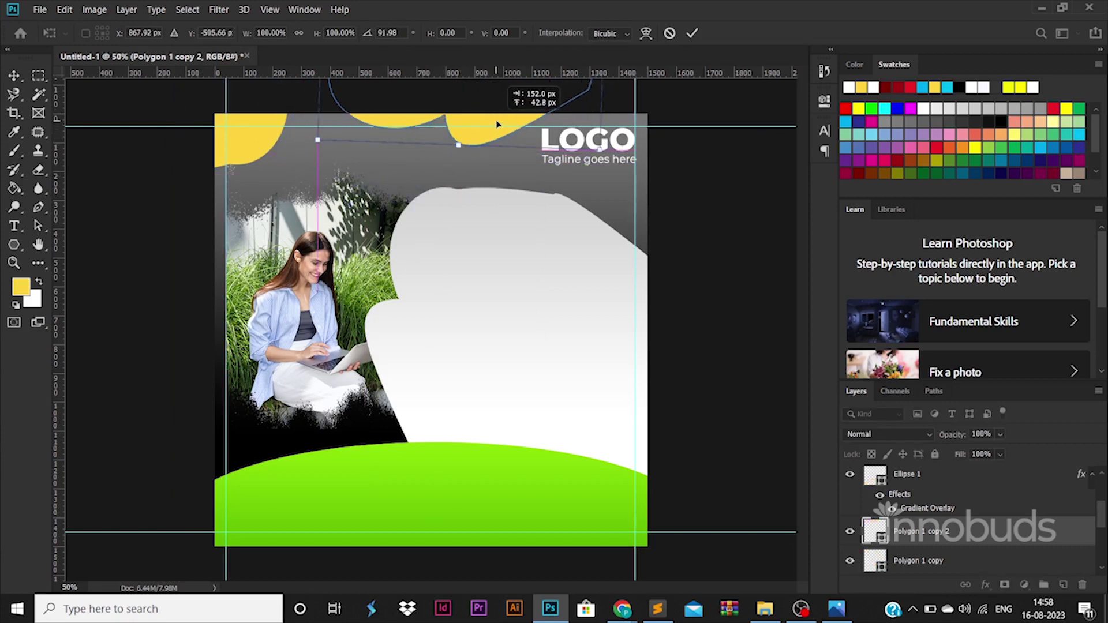
{"action": "left_click_drag", "start_coordinate": [471, 121], "coordinate": [458, 119]}
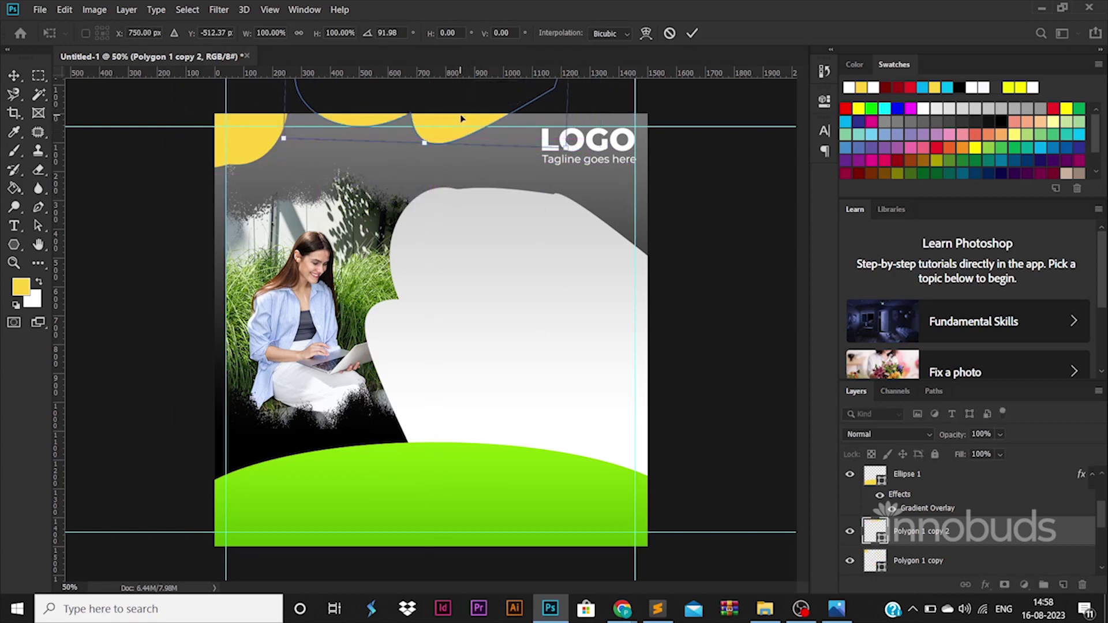
{"action": "key", "text": "Return"}
Add placeholder headline text 'YOUR COMPANY SERVICES' on the white blob
{"action": "left_click", "coordinate": [683, 204]}
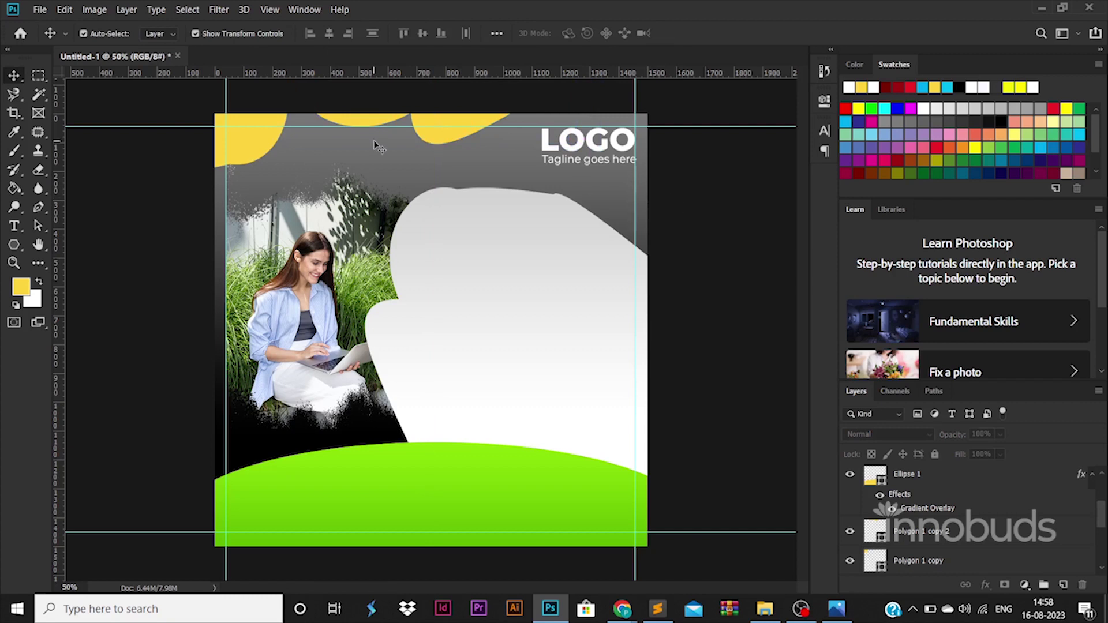
{"action": "left_click", "coordinate": [14, 225]}
{"action": "left_click", "coordinate": [461, 299]}
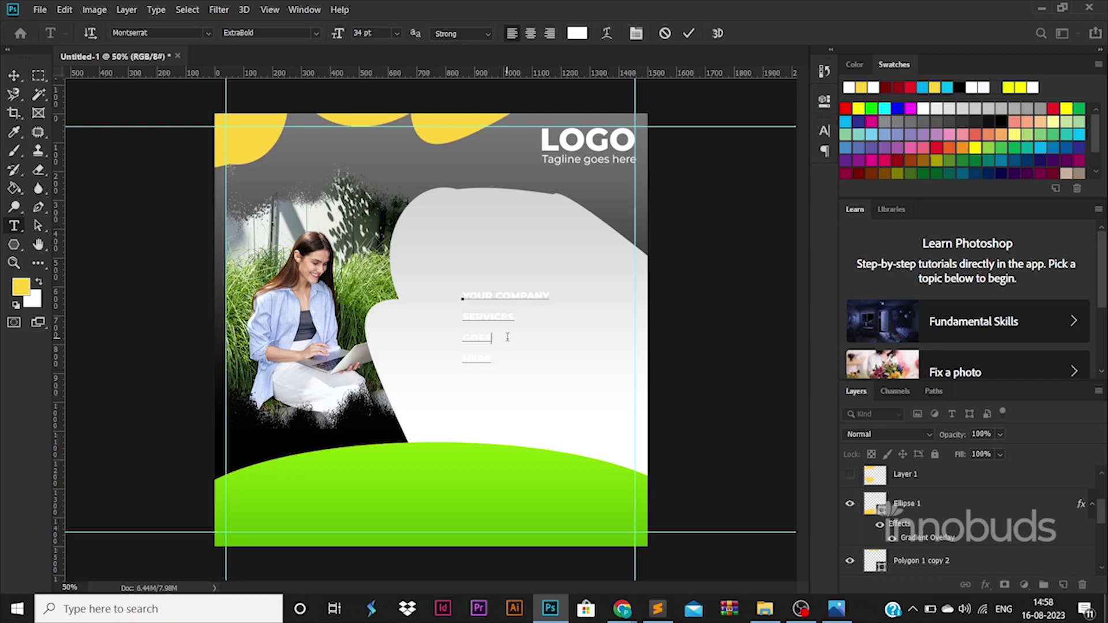
Tighten the headline's line spacing and scale it to about 622 px wide
{"action": "key", "text": "ctrl+a"}
{"action": "key", "text": "ctrl+t"}
{"action": "key", "text": "Down"}
{"action": "key", "text": "Down"}
{"action": "key", "text": "Down"}
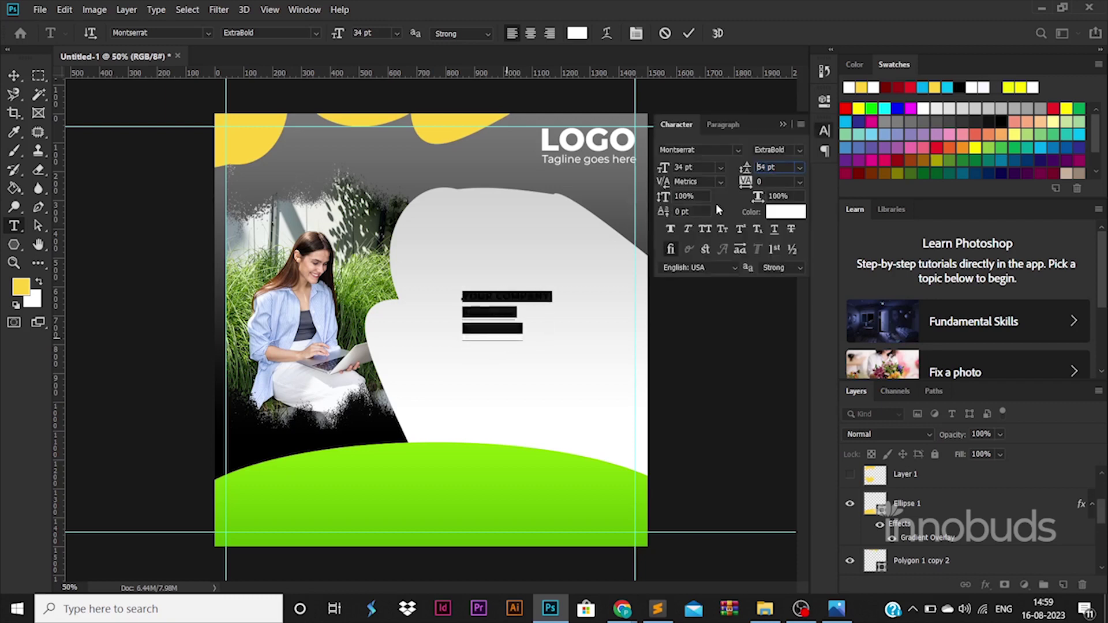
{"action": "key", "text": "Down"}
{"action": "key", "text": "Down"}
{"action": "key", "text": "Down"}
{"action": "key", "text": "Down"}
{"action": "key", "text": "ctrl+Return"}
{"action": "key", "text": "ctrl+t"}
{"action": "left_click_drag", "start_coordinate": [551, 324], "coordinate": [620, 370]}
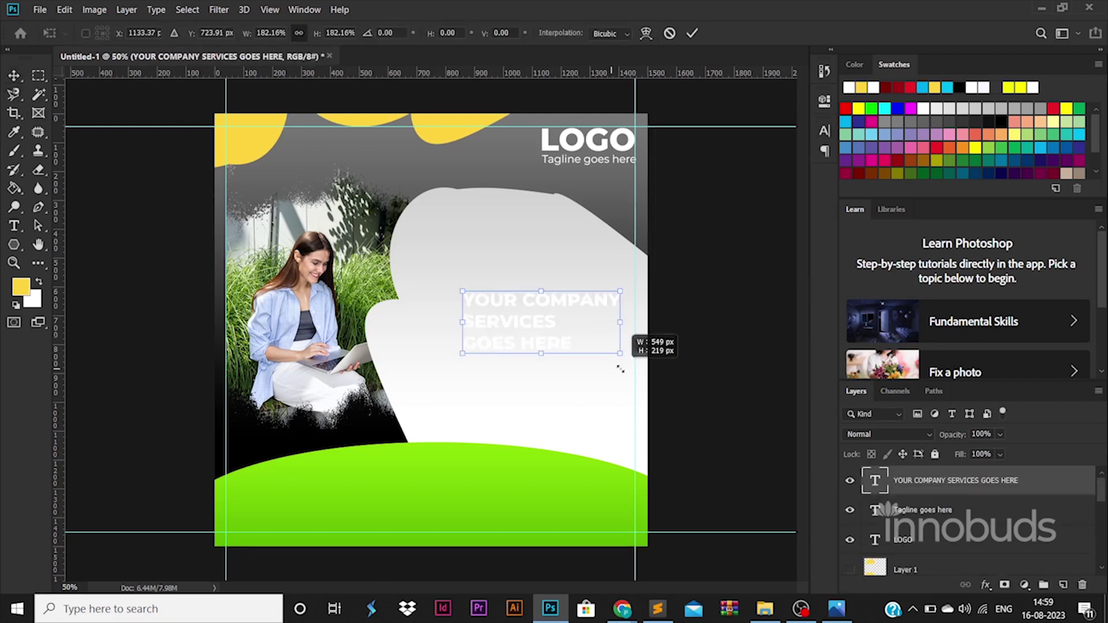
{"action": "key", "text": "Return"}
{"action": "key", "text": "ctrl+t"}
{"action": "left_click_drag", "start_coordinate": [576, 306], "coordinate": [603, 303]}
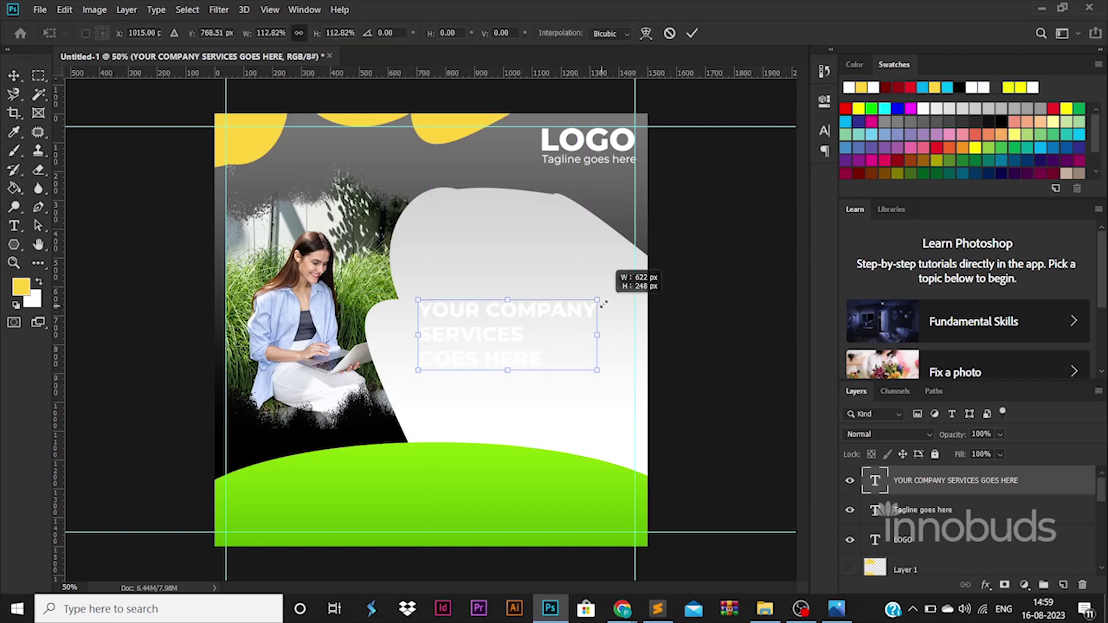
{"action": "key", "text": "Return"}
Set the whole headline's font size to 80 pt
{"action": "key", "text": "t"}
{"action": "left_click", "coordinate": [491, 311]}
{"action": "key", "text": "ctrl+a"}
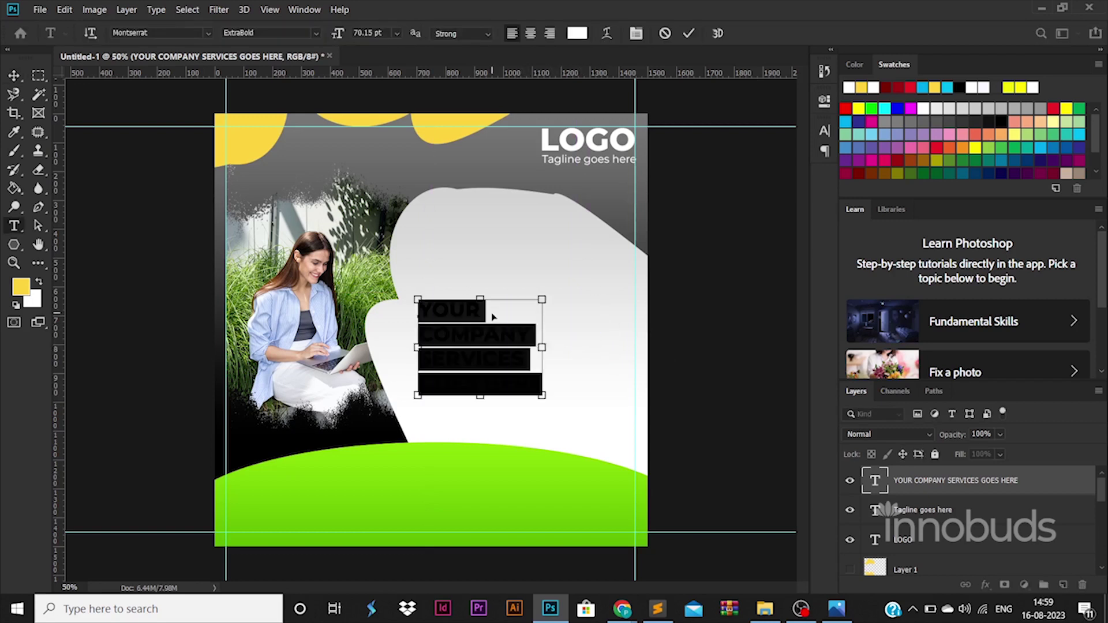
{"action": "key", "text": "ctrl+t"}
{"action": "key", "text": "Down"}
{"action": "key", "text": "Down"}
{"action": "key", "text": "Down"}
{"action": "key", "text": "Down"}
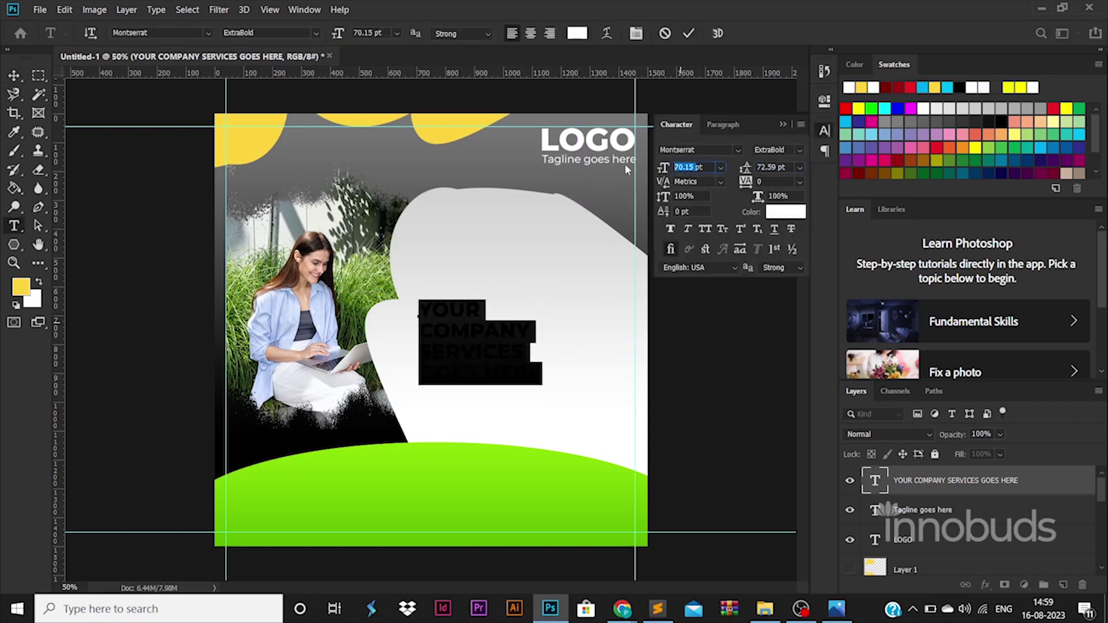
{"action": "type", "text": "80"}
{"action": "key", "text": "Return"}
Colour the headline black (000000) and SERVICES GOES HERE green sampled from the footer
{"action": "left_click", "coordinate": [785, 212]}
{"action": "type", "text": "000000"}
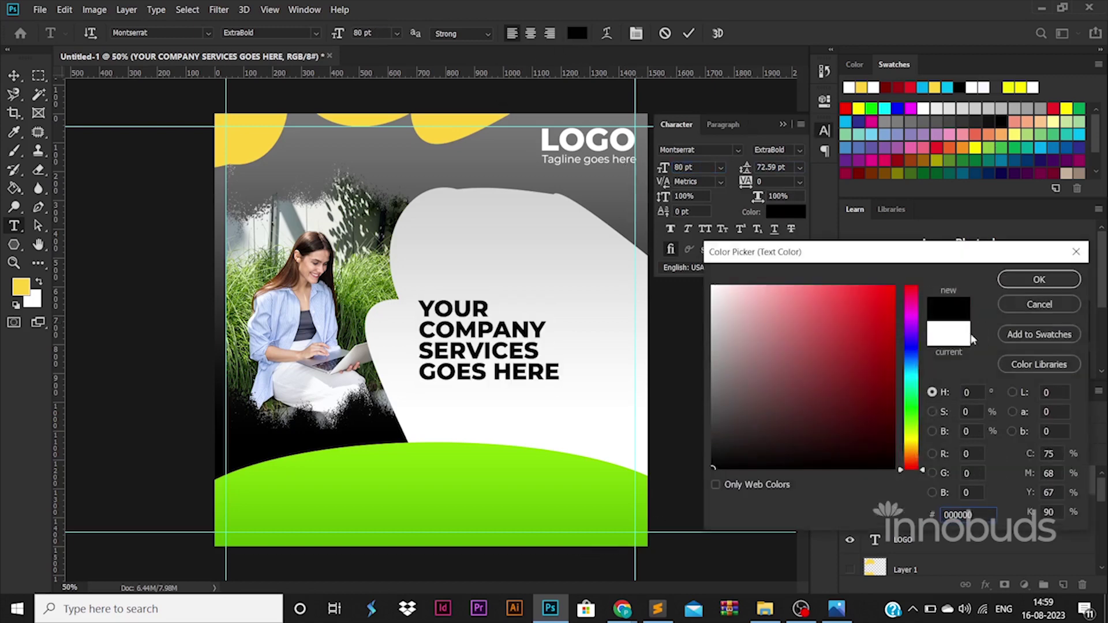
{"action": "left_click", "coordinate": [1039, 279]}
{"action": "left_click", "coordinate": [577, 33]}
{"action": "left_click", "coordinate": [454, 500]}
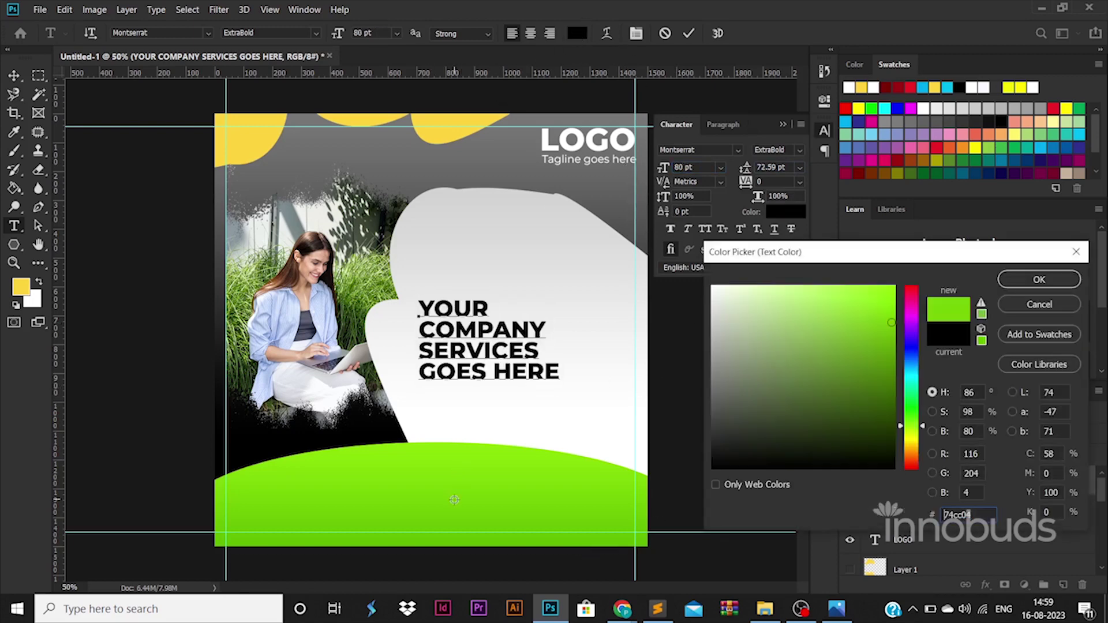
{"action": "left_click", "coordinate": [1038, 279]}
Set YOUR COMPANY to Regular weight and move the top yellow blob toward the corner
{"action": "left_click_drag", "start_coordinate": [546, 339], "coordinate": [417, 302]}
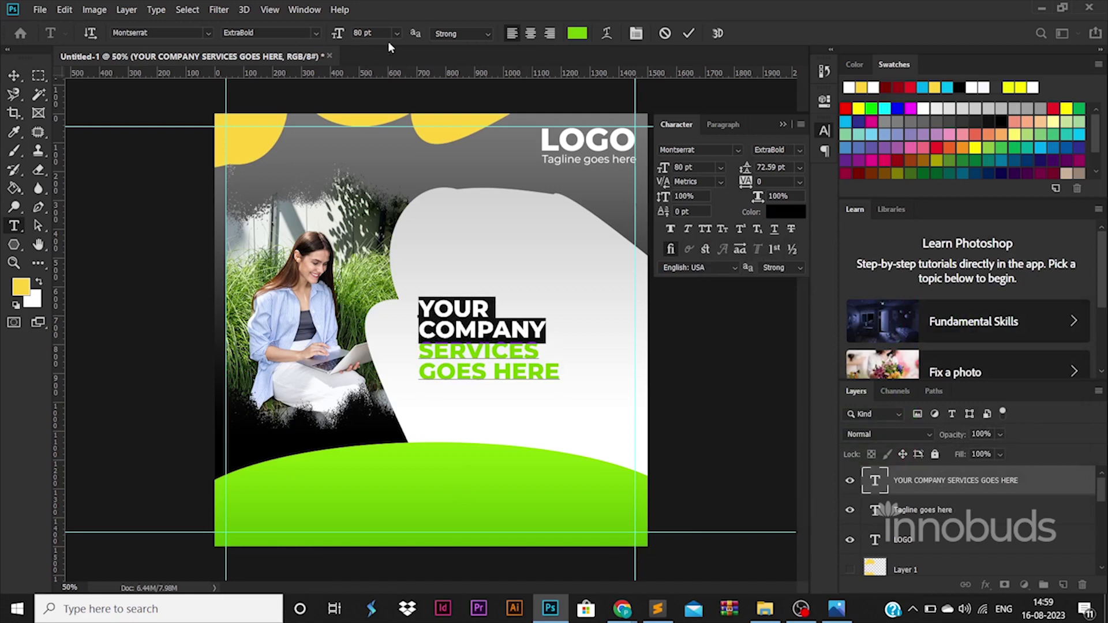
{"action": "left_click", "coordinate": [316, 33]}
{"action": "left_click", "coordinate": [305, 116]}
{"action": "left_click", "coordinate": [14, 75]}
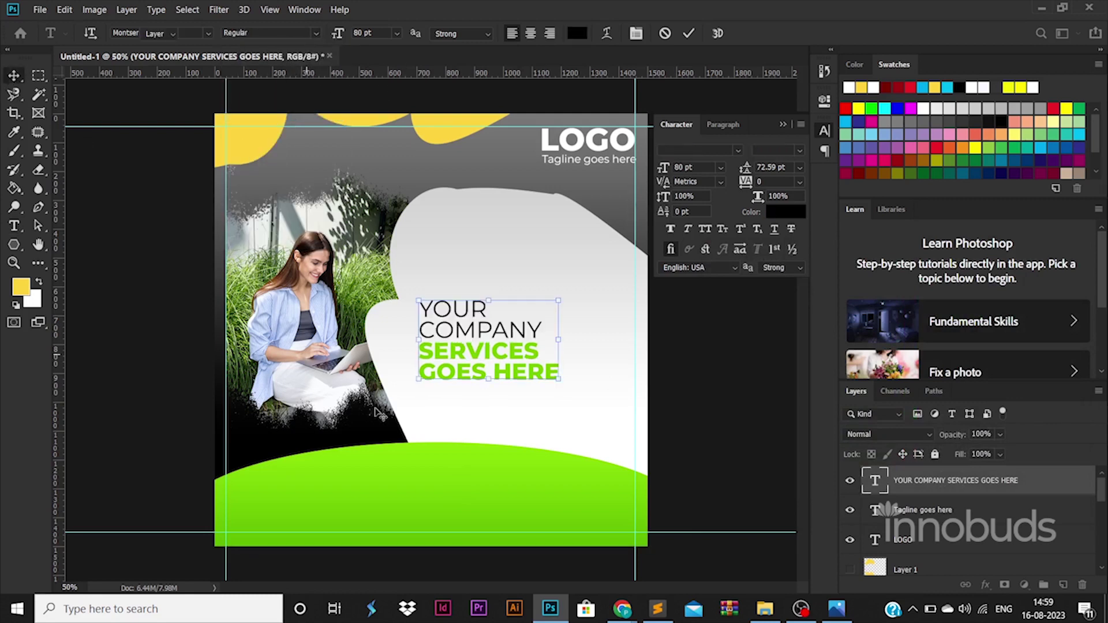
{"action": "left_click_drag", "start_coordinate": [437, 141], "coordinate": [244, 150]}
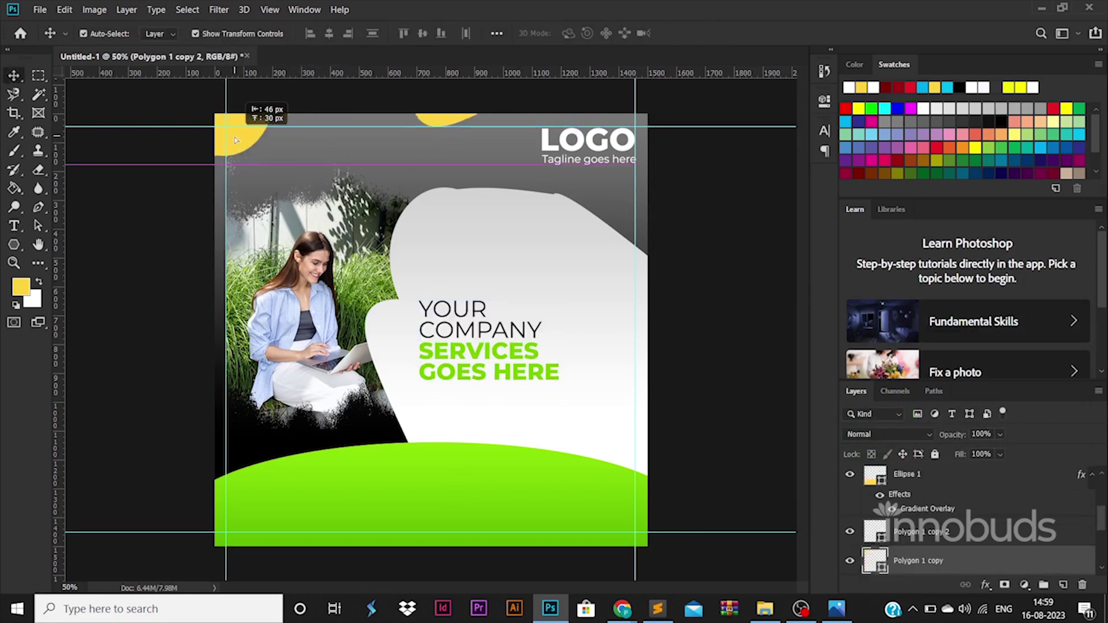
Move the other yellow blob into the top-right corner
{"action": "left_click", "coordinate": [185, 213]}
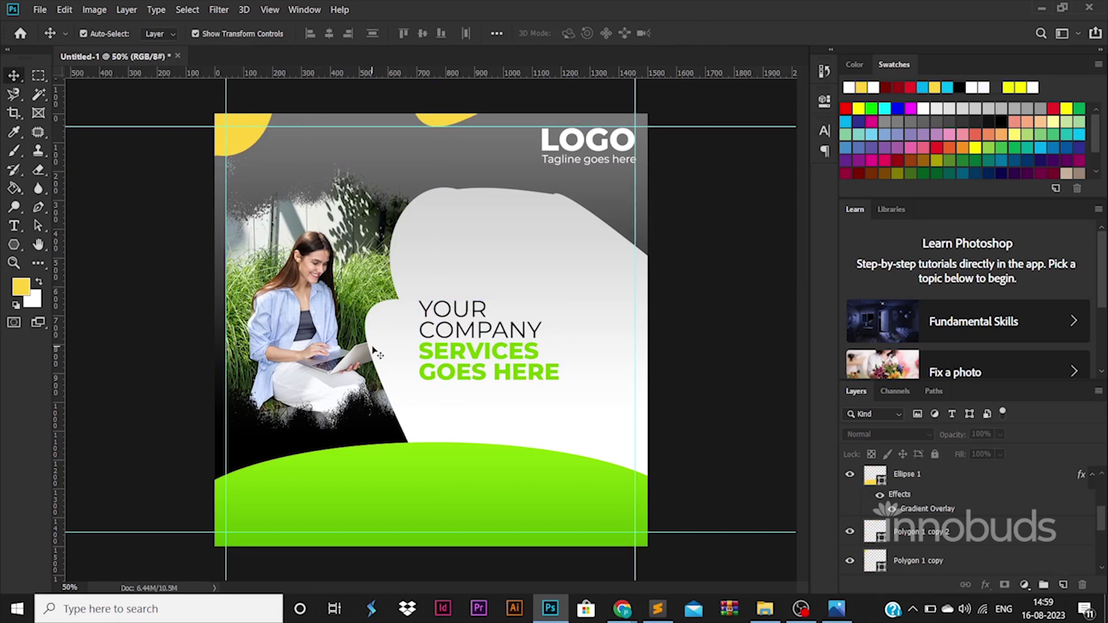
{"action": "left_click_drag", "start_coordinate": [238, 160], "coordinate": [612, 128]}
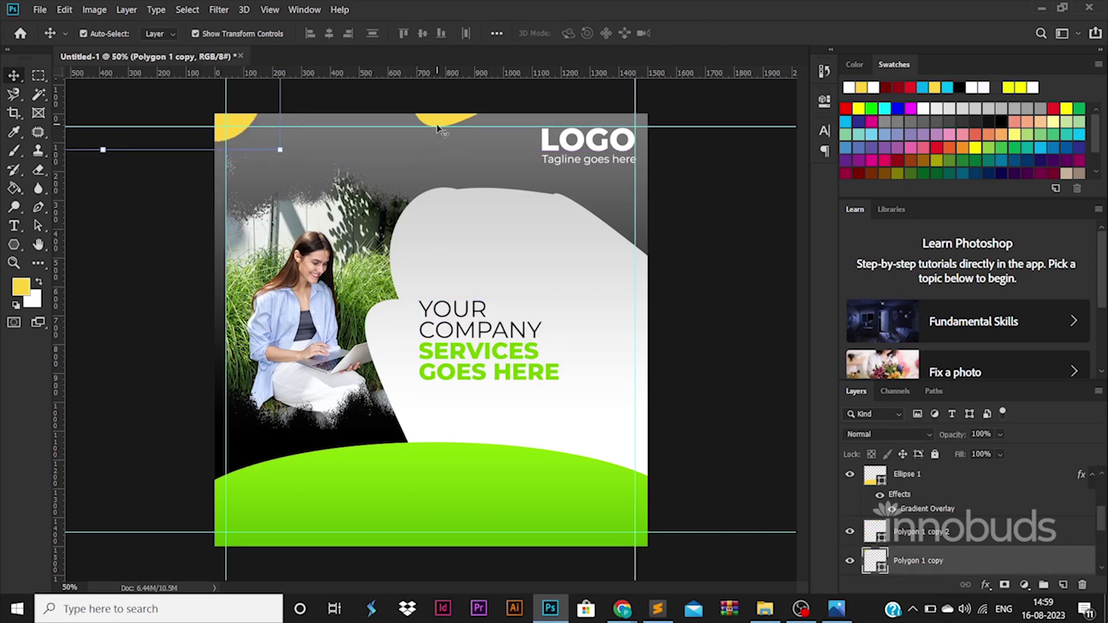
{"action": "left_click_drag", "start_coordinate": [613, 128], "coordinate": [624, 119]}
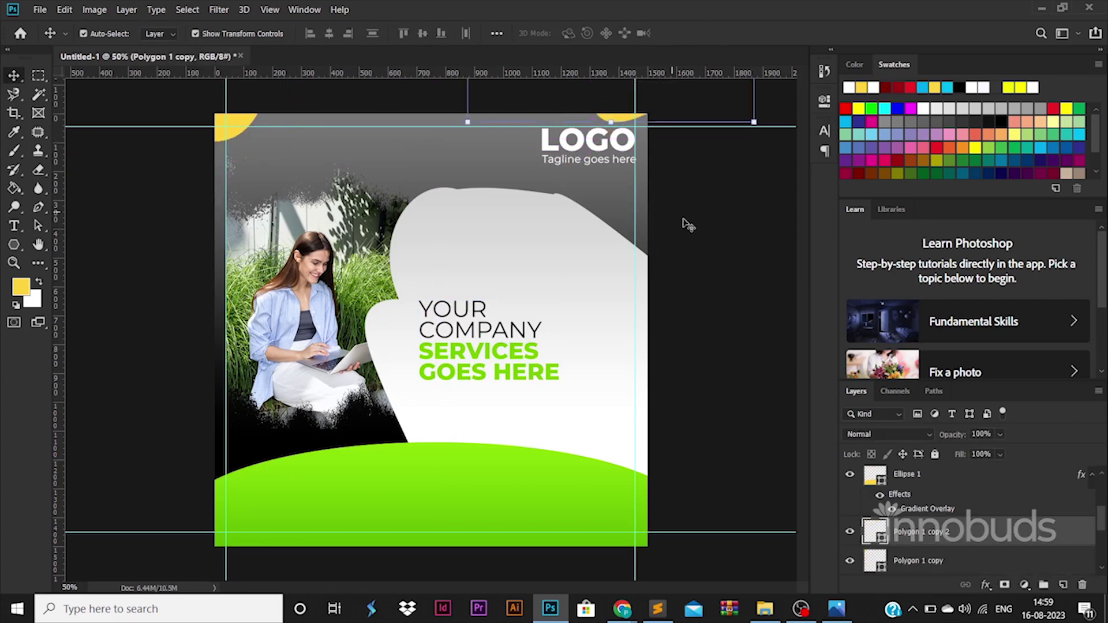
{"action": "left_click", "coordinate": [687, 227]}
Nudge the LOGO text and tagline slightly down
{"action": "left_click", "coordinate": [614, 151]}
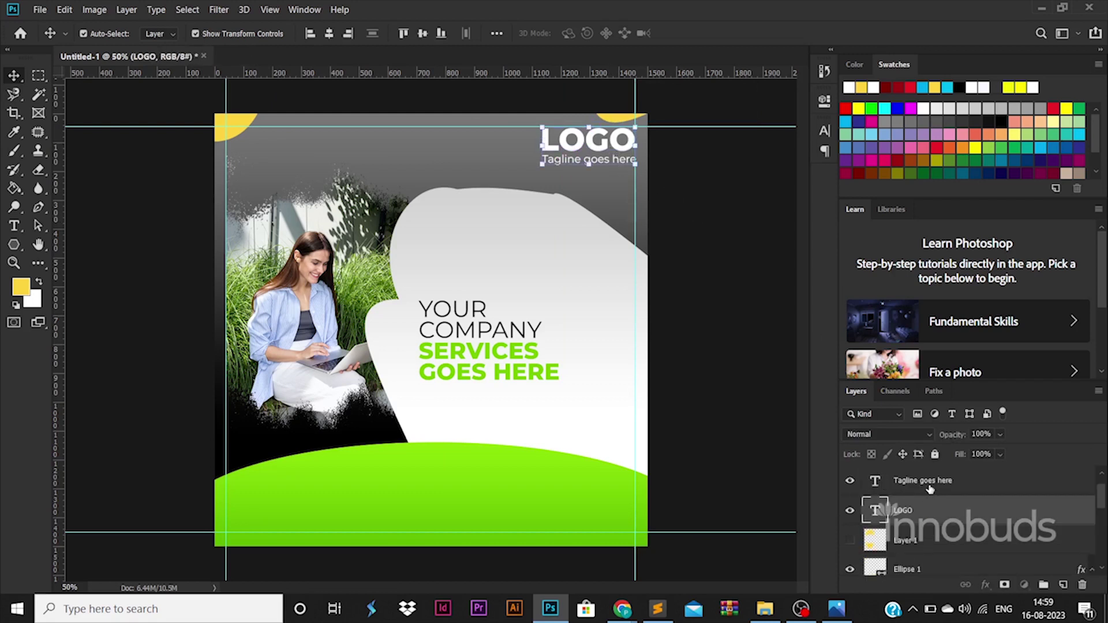
{"action": "left_click", "coordinate": [586, 140], "text": "shift"}
{"action": "left_click_drag", "start_coordinate": [586, 140], "coordinate": [586, 145]}
Enlarge the headline block to about 119%
{"action": "left_click", "coordinate": [479, 341]}
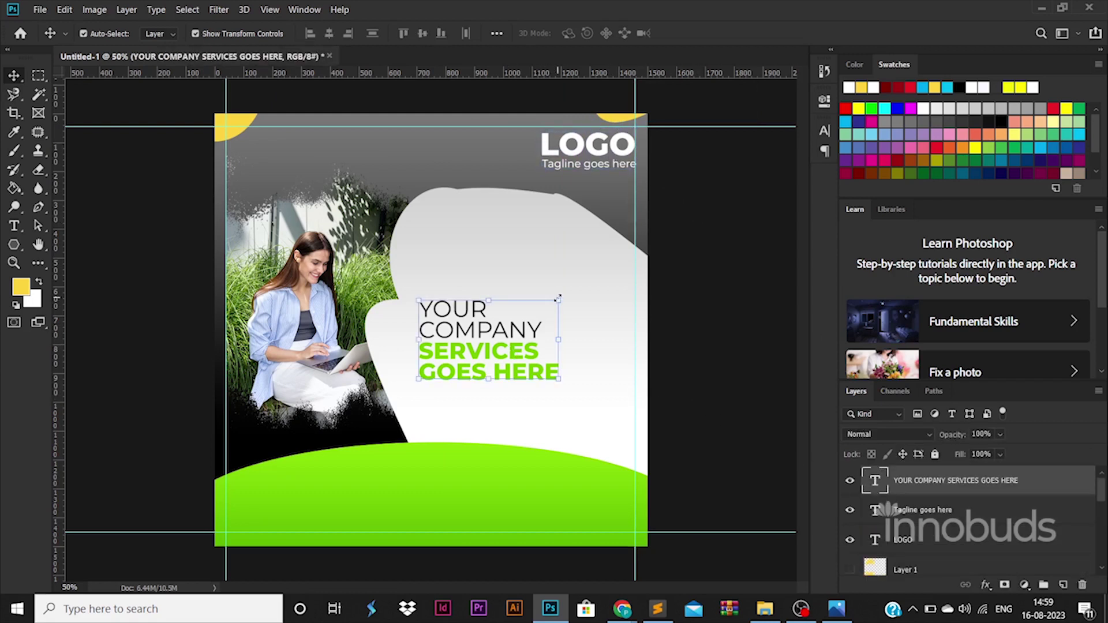
{"action": "left_click_drag", "start_coordinate": [559, 299], "coordinate": [585, 283]}
{"action": "key", "text": "Return"}
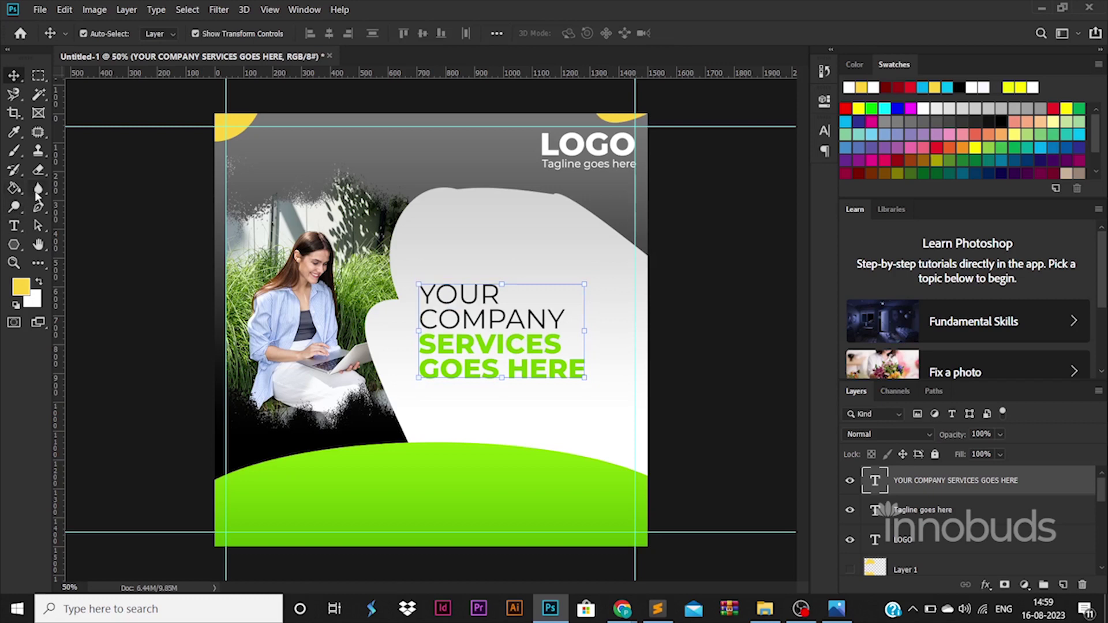
{"action": "right_click", "coordinate": [493, 239]}
{"action": "left_click", "coordinate": [531, 243]}
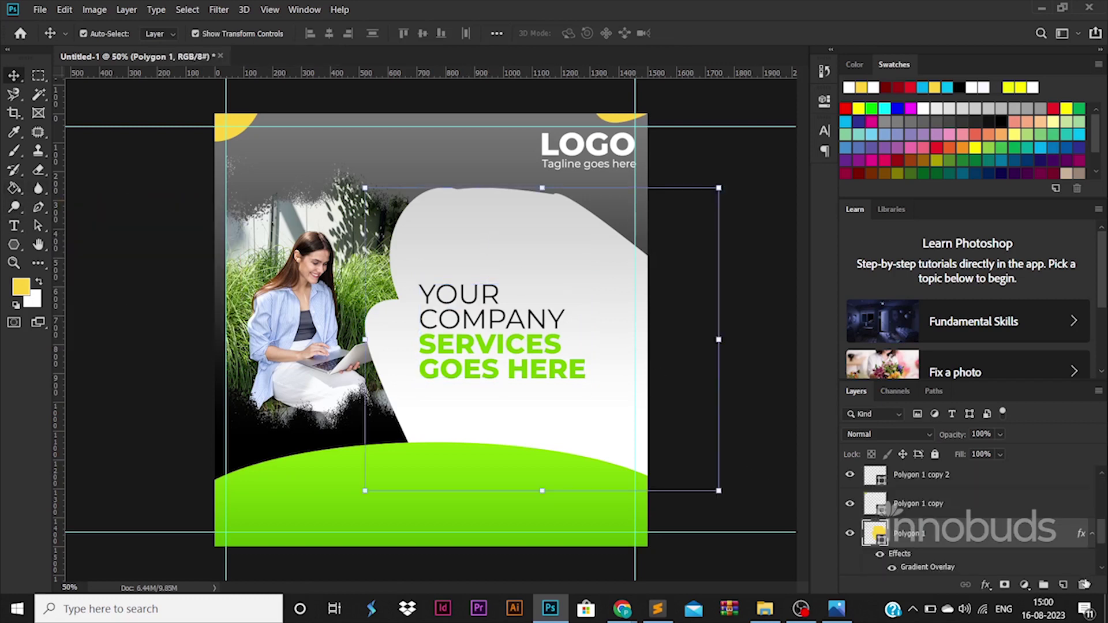
On a new layer, paint a brush blob and move it into the bottom-right corner
{"action": "left_click", "coordinate": [1063, 584]}
{"action": "key", "text": "b"}
{"action": "mouse_move", "coordinate": [577, 415]}
{"action": "left_mouse_down"}
{"action": "mouse_move", "coordinate": [612, 447]}
{"action": "mouse_move", "coordinate": [562, 430]}
{"action": "mouse_move", "coordinate": [646, 471]}
{"action": "left_mouse_up"}
{"action": "left_click", "coordinate": [14, 77]}
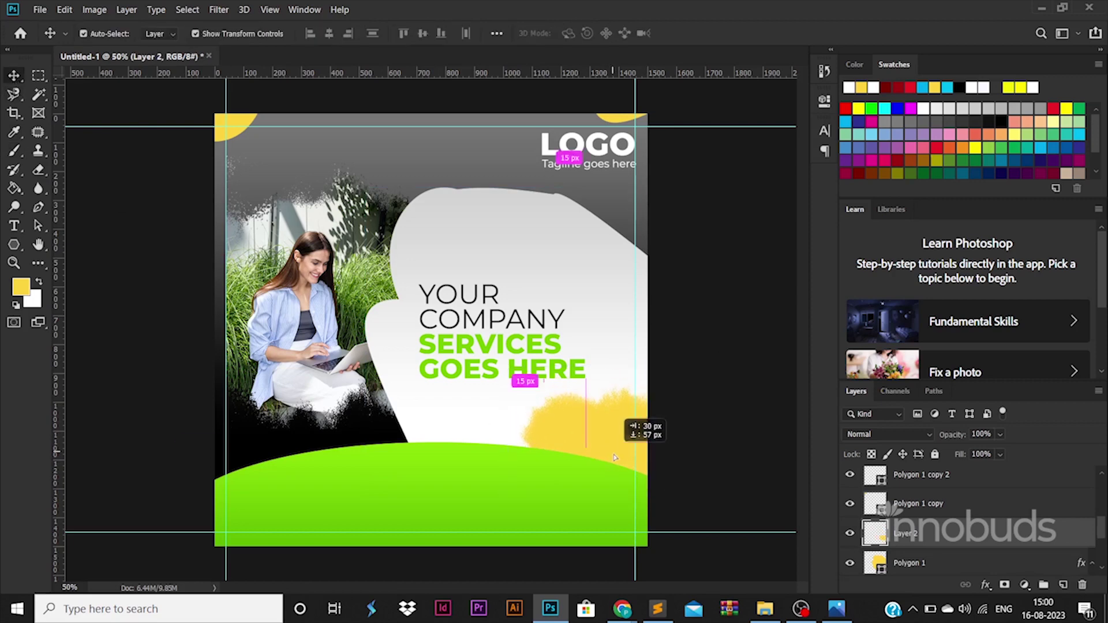
{"action": "left_click_drag", "start_coordinate": [612, 403], "coordinate": [626, 425]}
Give the blob a Color Overlay using the green sampled from the headline
{"action": "double_click", "coordinate": [990, 540]}
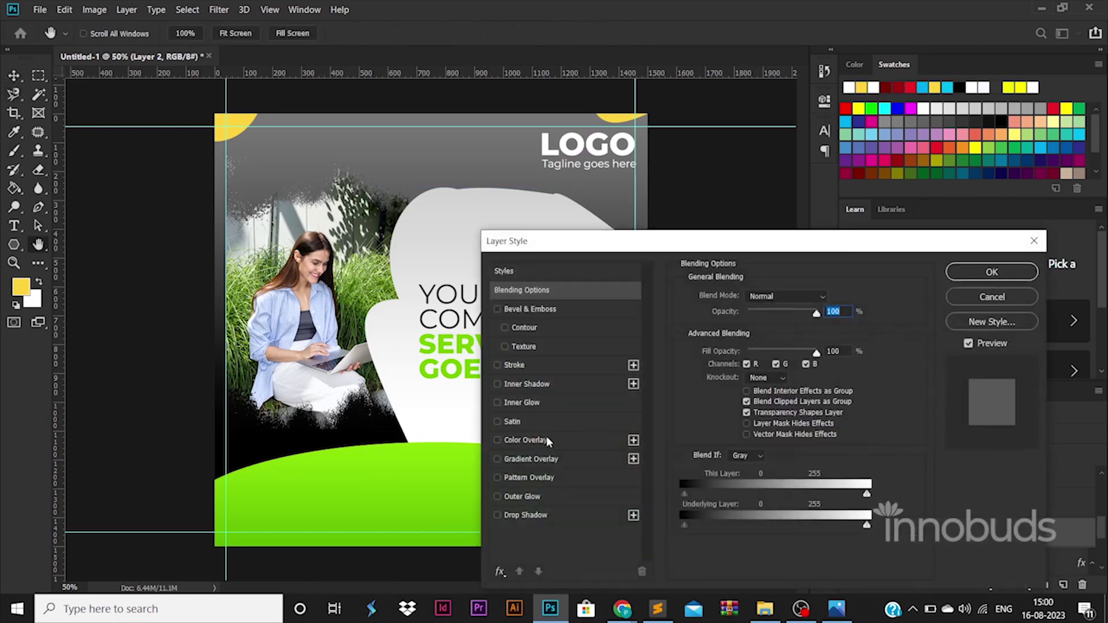
{"action": "left_click", "coordinate": [525, 440]}
{"action": "left_click", "coordinate": [773, 363]}
{"action": "left_click", "coordinate": [473, 367]}
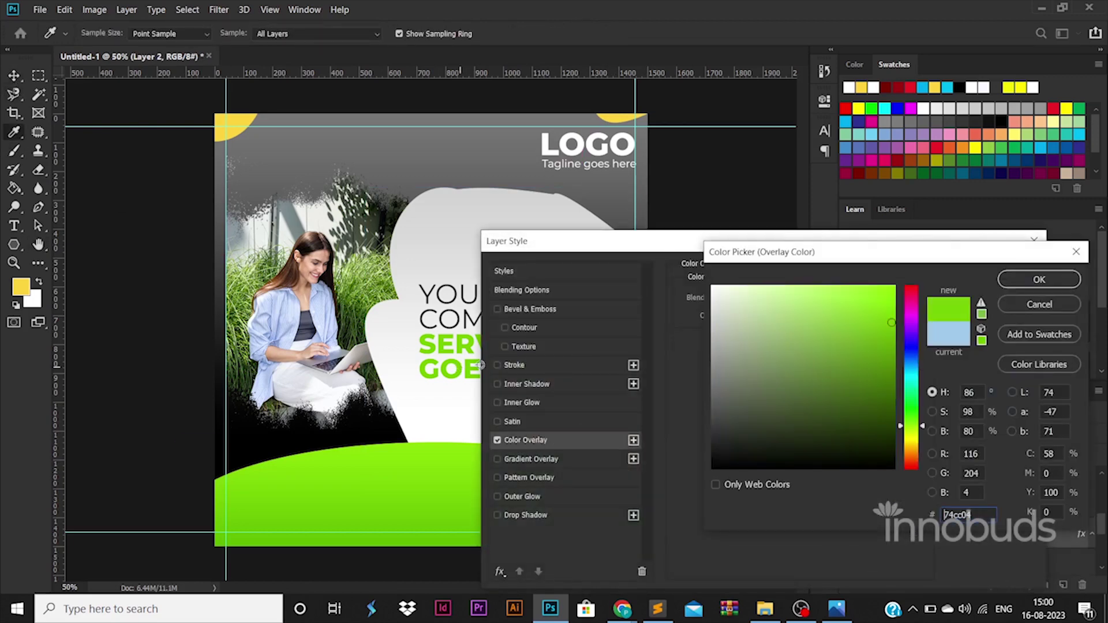
{"action": "left_click", "coordinate": [1039, 280]}
{"action": "left_click", "coordinate": [1010, 272]}
Add another green brush blob near the top centre
{"action": "left_click_drag", "start_coordinate": [623, 438], "coordinate": [503, 206]}
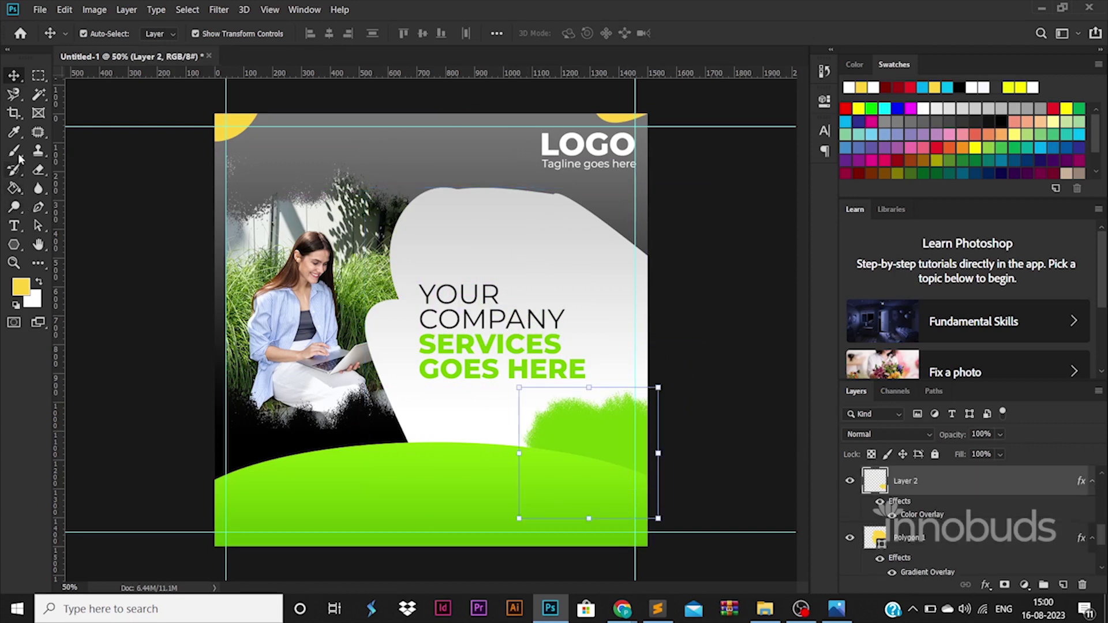
{"action": "left_click", "coordinate": [17, 153]}
{"action": "mouse_move", "coordinate": [445, 196]}
{"action": "left_mouse_down"}
{"action": "mouse_move", "coordinate": [473, 190]}
{"action": "mouse_move", "coordinate": [505, 206]}
{"action": "left_mouse_up"}
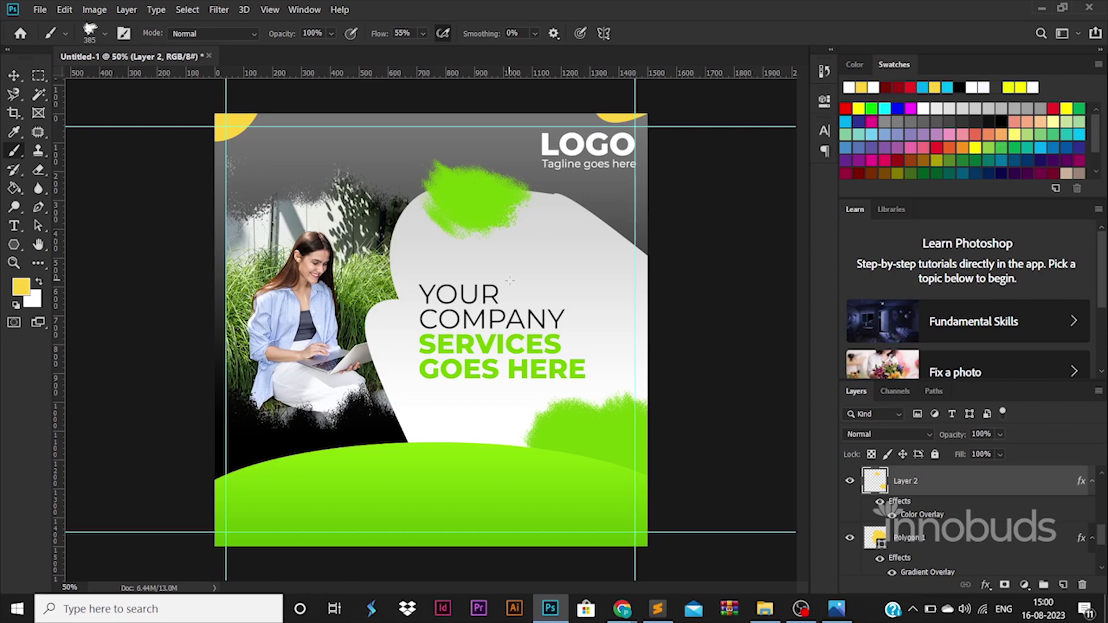
From the ICONS folder, drag the email, globe and phone icon PNGs into Photoshop
{"action": "left_click", "coordinate": [765, 609]}
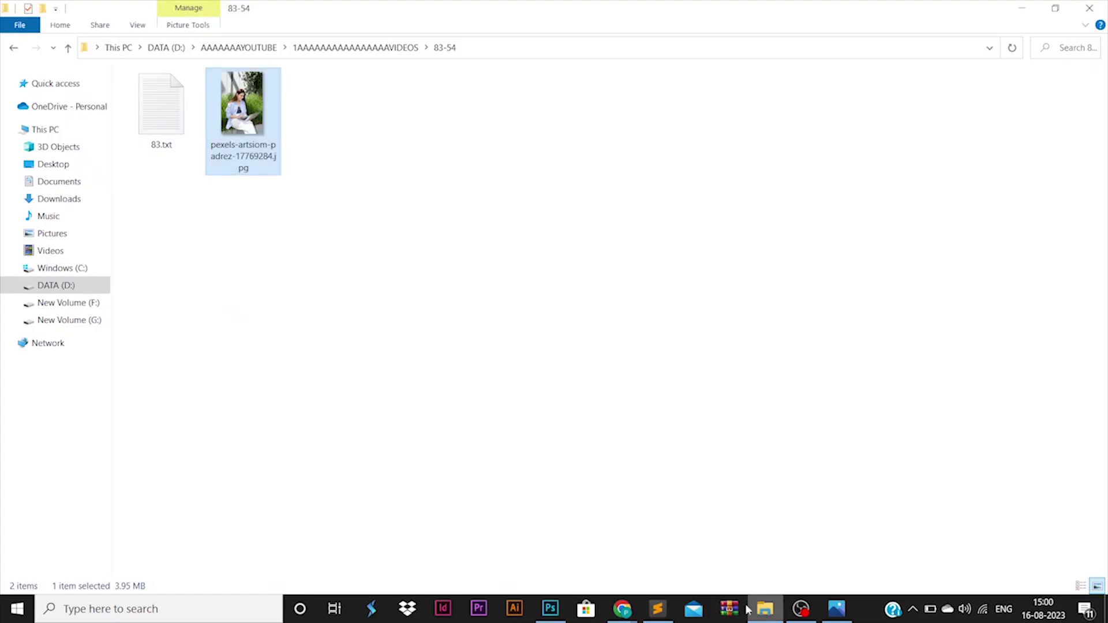
{"action": "left_click", "coordinate": [355, 47]}
{"action": "double_click", "coordinate": [1061, 109]}
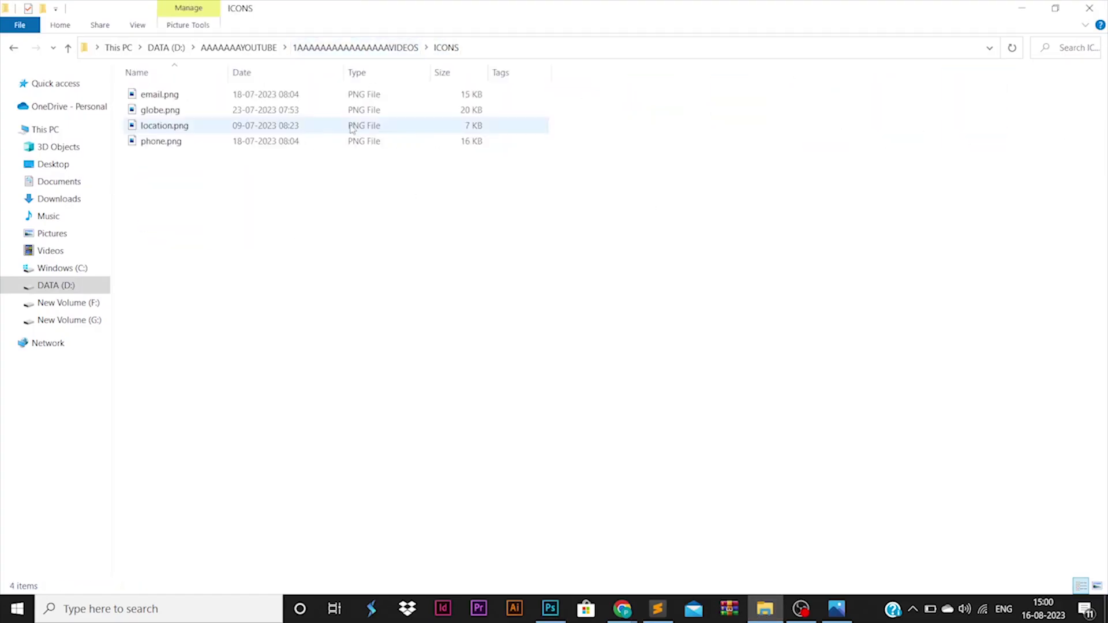
{"action": "left_click", "coordinate": [295, 131]}
{"action": "left_click", "coordinate": [160, 94]}
{"action": "left_click", "coordinate": [160, 110], "text": "ctrl"}
{"action": "left_click", "coordinate": [271, 141], "text": "ctrl"}
{"action": "mouse_move", "coordinate": [271, 141]}
{"action": "left_mouse_down"}
{"action": "mouse_move", "coordinate": [556, 616]}
{"action": "mouse_move", "coordinate": [540, 414]}
{"action": "left_mouse_up"}
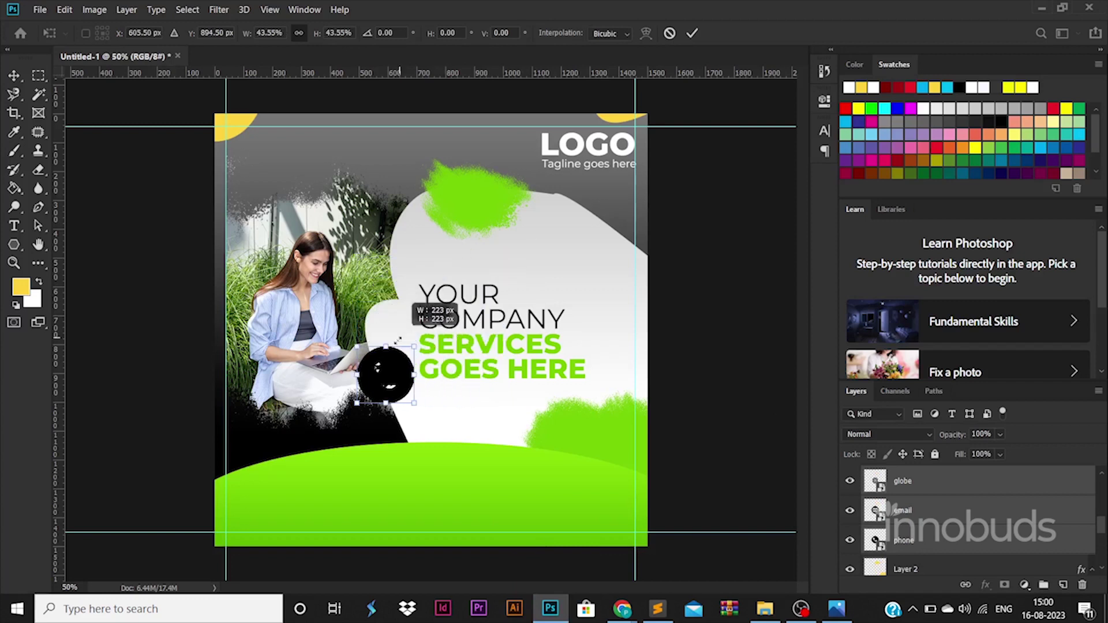
Shrink the placed icons, set them in the lower-left footer, and raise their layers to the top
{"action": "mouse_move", "coordinate": [384, 388]}
{"action": "left_mouse_down"}
{"action": "mouse_move", "coordinate": [289, 504]}
{"action": "mouse_move", "coordinate": [242, 530]}
{"action": "left_mouse_up"}
{"action": "key", "text": "Return"}
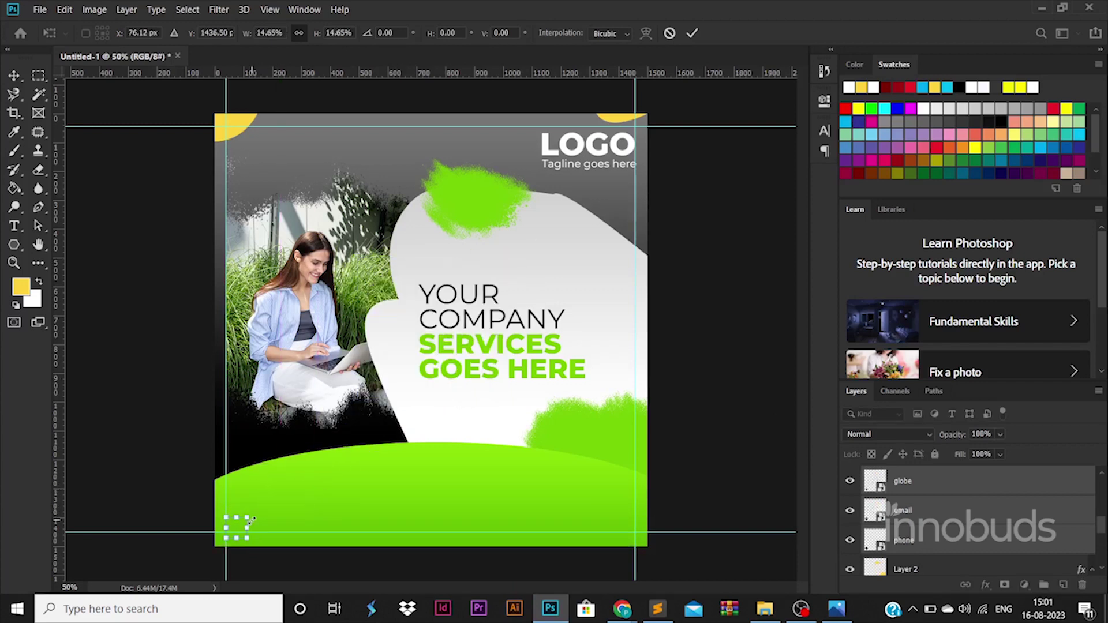
{"action": "key", "text": "b"}
{"action": "left_click_drag", "start_coordinate": [893, 525], "coordinate": [910, 476]}
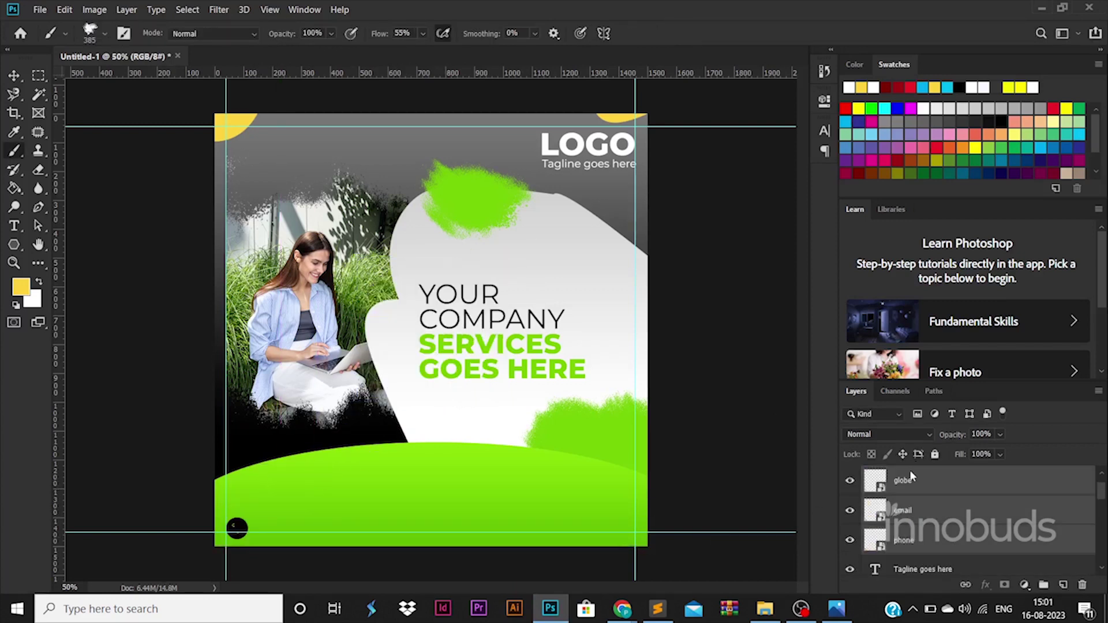
{"action": "left_click_drag", "start_coordinate": [237, 528], "coordinate": [513, 521]}
{"action": "key", "text": "v"}
{"action": "key", "text": "Return"}
Space the icons along the footer: phone left, email middle, globe right
{"action": "left_click", "coordinate": [775, 489]}
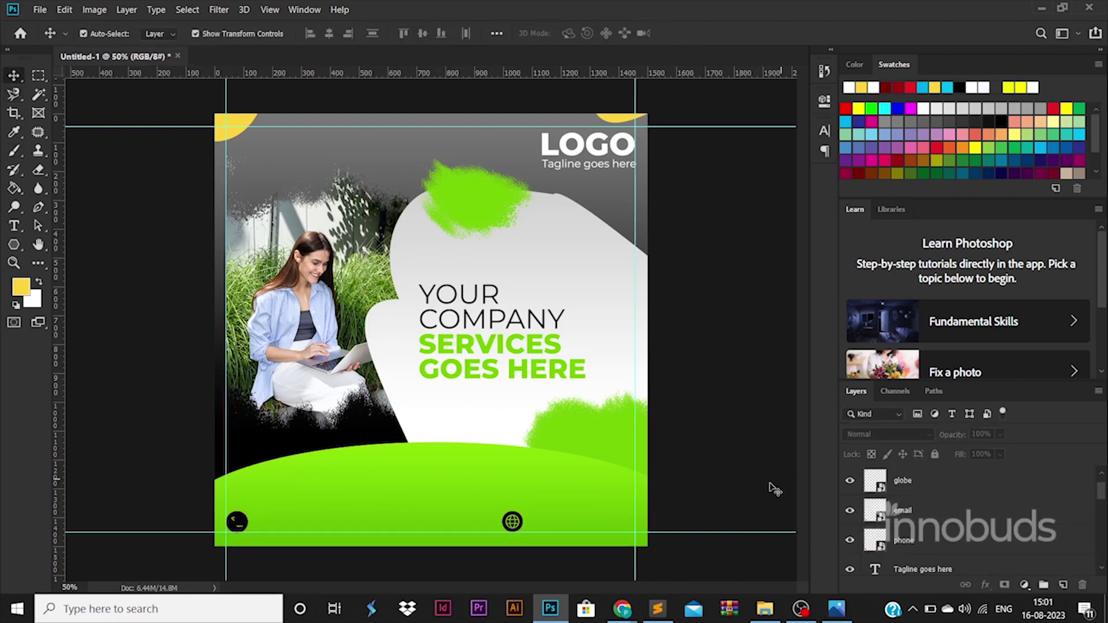
{"action": "left_click_drag", "start_coordinate": [242, 522], "coordinate": [355, 522]}
{"action": "key", "text": "ctrl+z"}
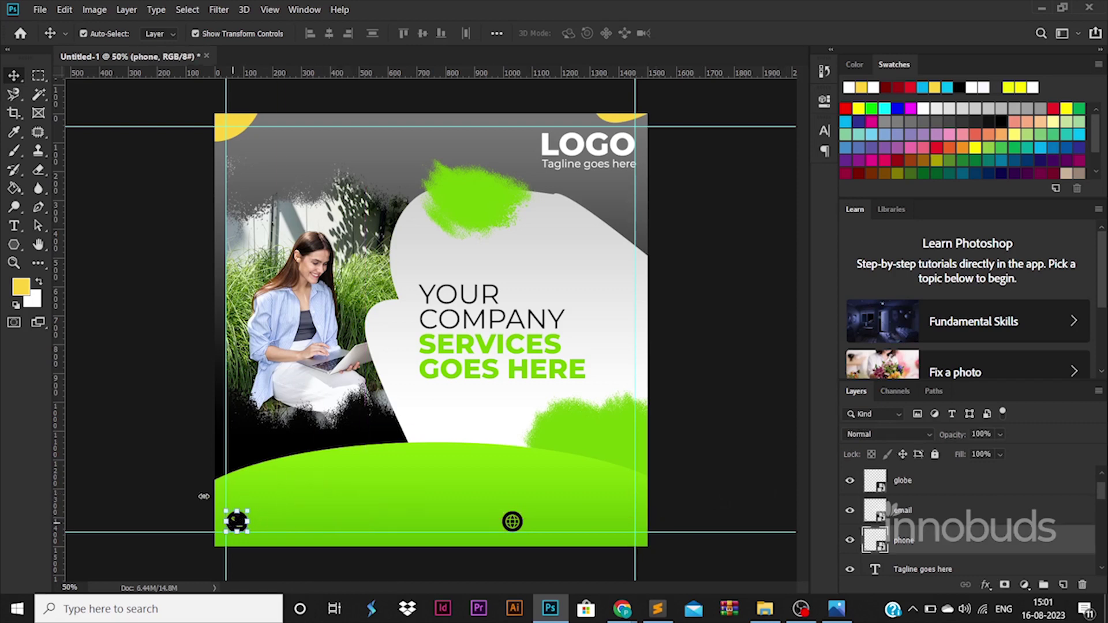
{"action": "left_click_drag", "start_coordinate": [237, 525], "coordinate": [388, 525]}
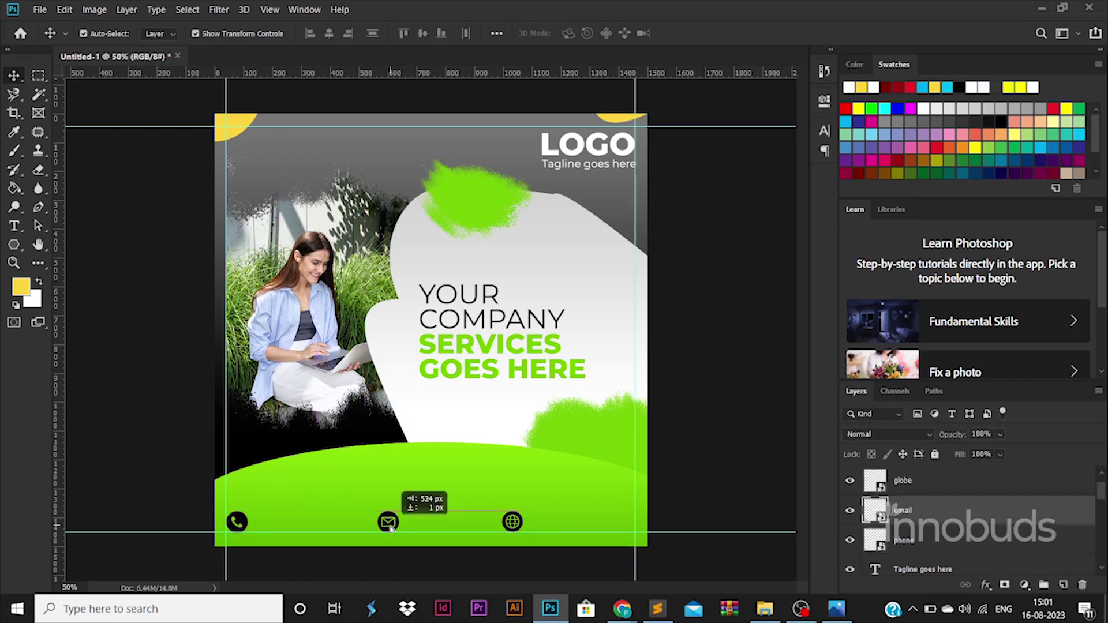
{"action": "left_click_drag", "start_coordinate": [530, 531], "coordinate": [557, 514]}
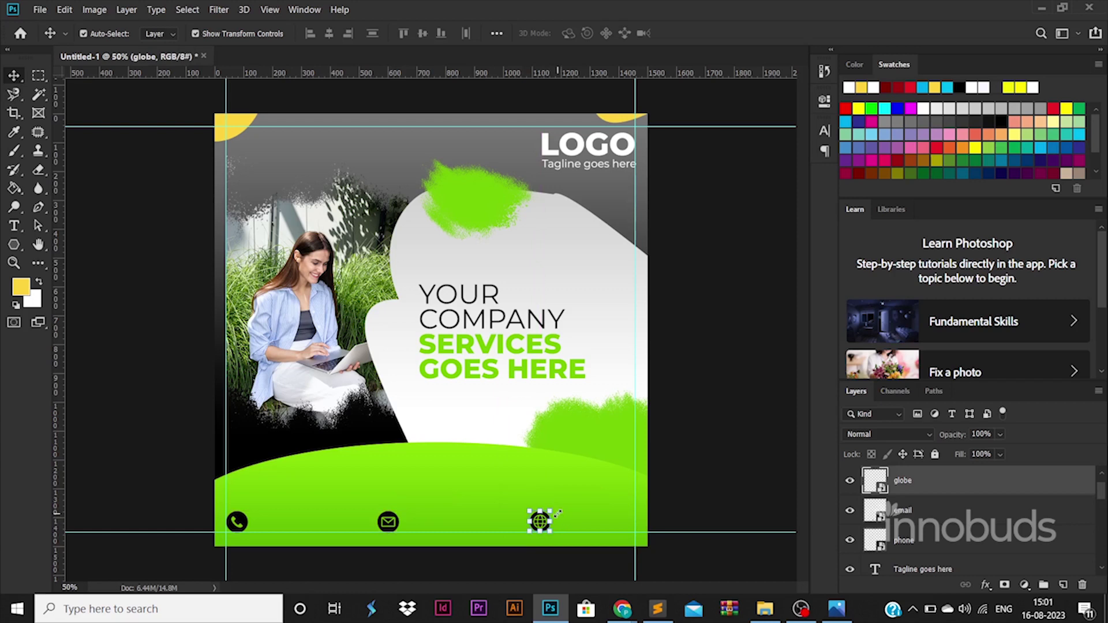
{"action": "key", "text": "ctrl+t"}
{"action": "key", "text": "Return"}
Type the phone number beside the phone icon in 48 pt ExtraBold
{"action": "left_click", "coordinate": [14, 225]}
{"action": "left_click", "coordinate": [265, 519]}
{"action": "type", "text": "+91 88888 88888"}
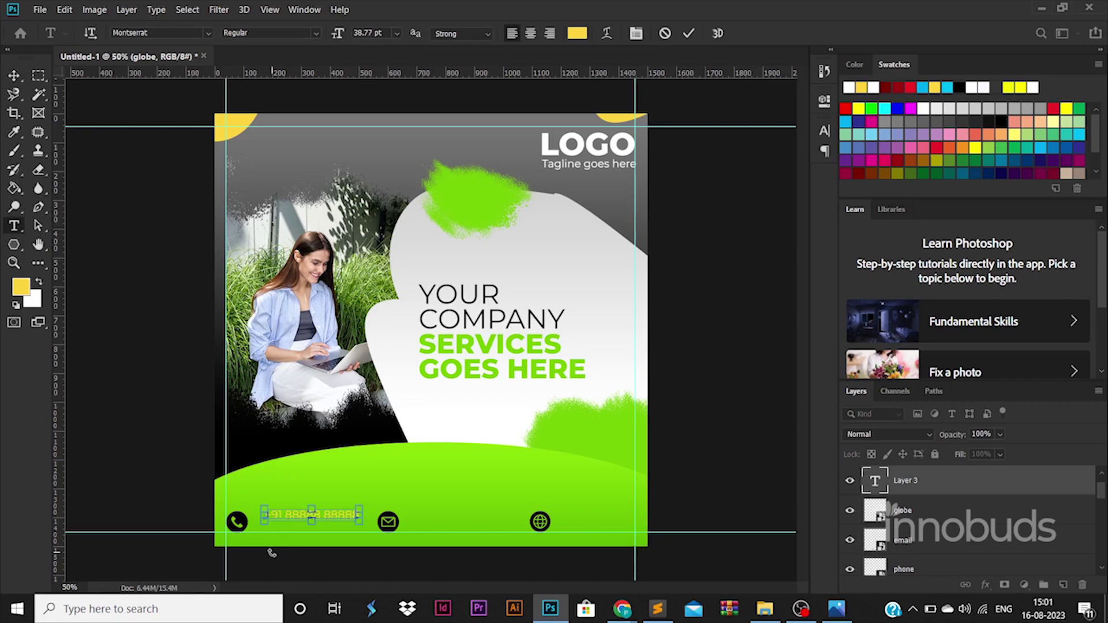
{"action": "key", "text": "ctrl+a"}
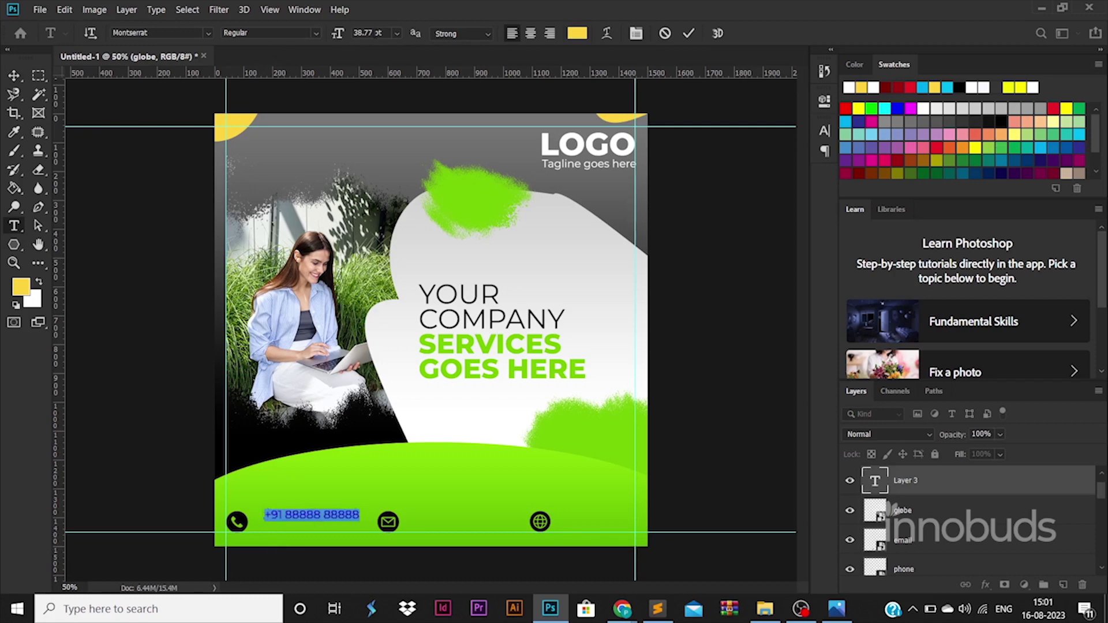
{"action": "type", "text": "48"}
{"action": "key", "text": "Return"}
{"action": "left_click", "coordinate": [316, 33]}
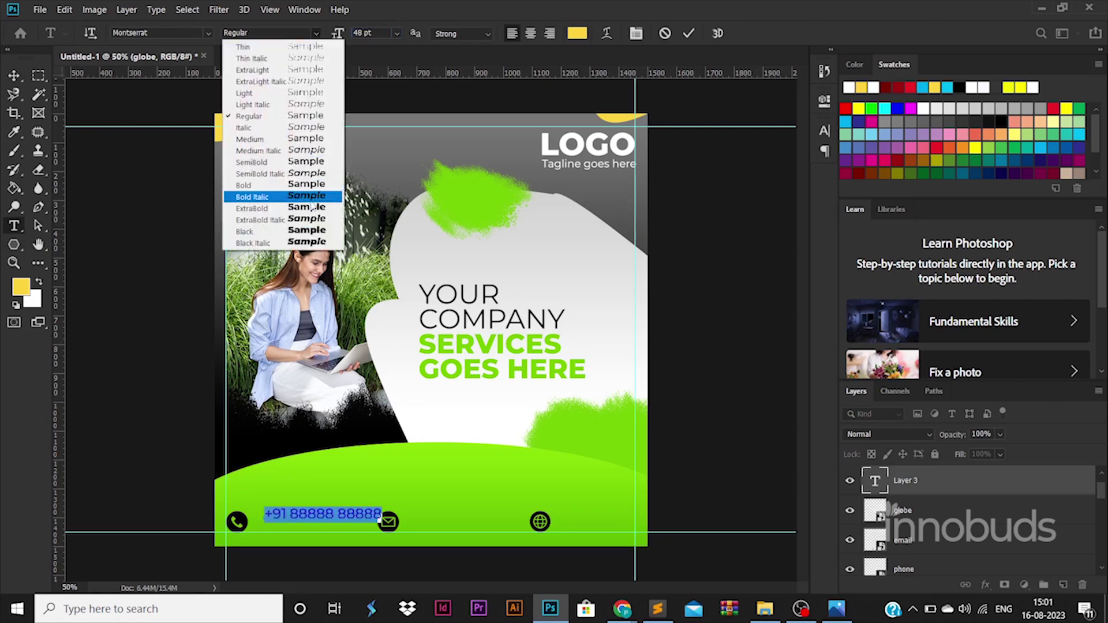
{"action": "left_click", "coordinate": [320, 208]}
Make the phone number white, enlarge it slightly, and move the email icon off it
{"action": "left_click", "coordinate": [577, 33]}
{"action": "left_click", "coordinate": [715, 287]}
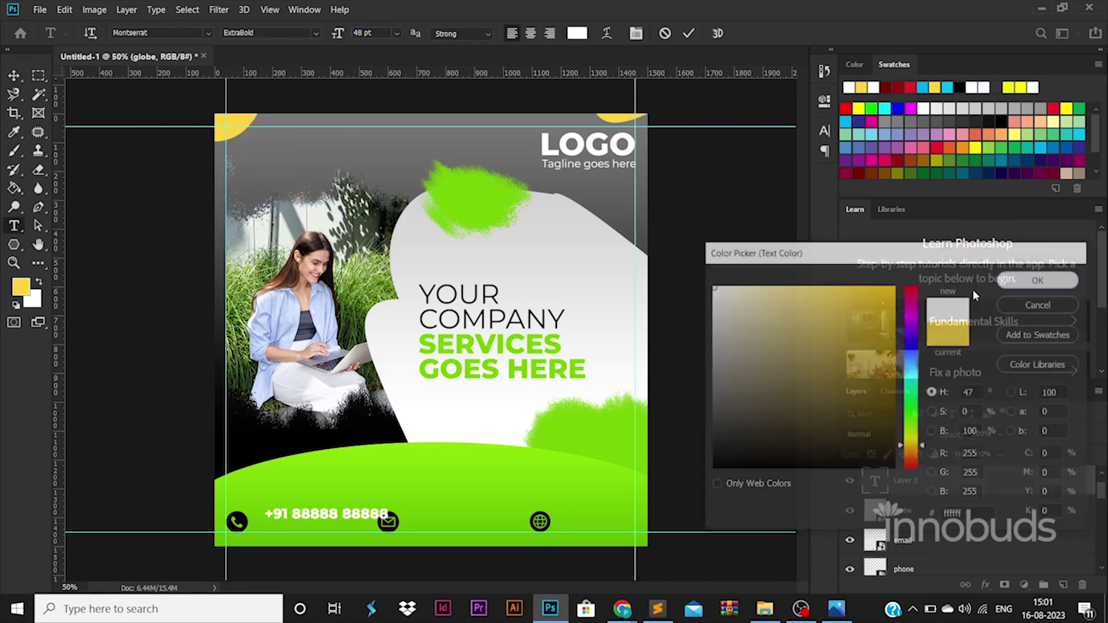
{"action": "left_click", "coordinate": [1033, 277]}
{"action": "left_click", "coordinate": [15, 76]}
{"action": "left_click", "coordinate": [326, 513]}
{"action": "key", "text": "ctrl+t"}
{"action": "left_click_drag", "start_coordinate": [390, 507], "coordinate": [393, 511]}
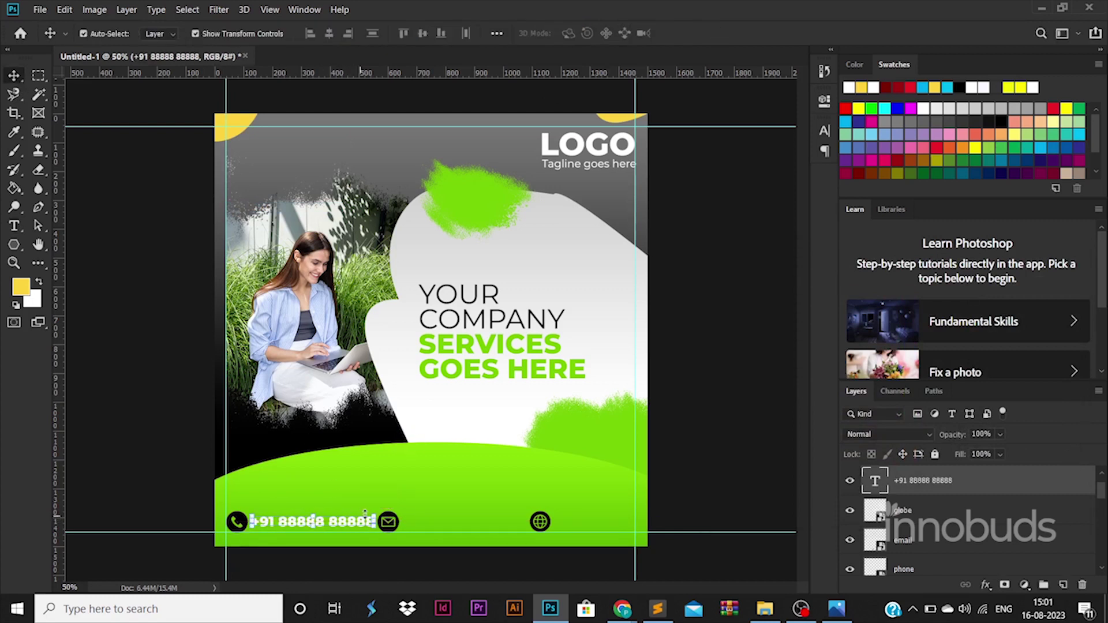
{"action": "key", "text": "Return"}
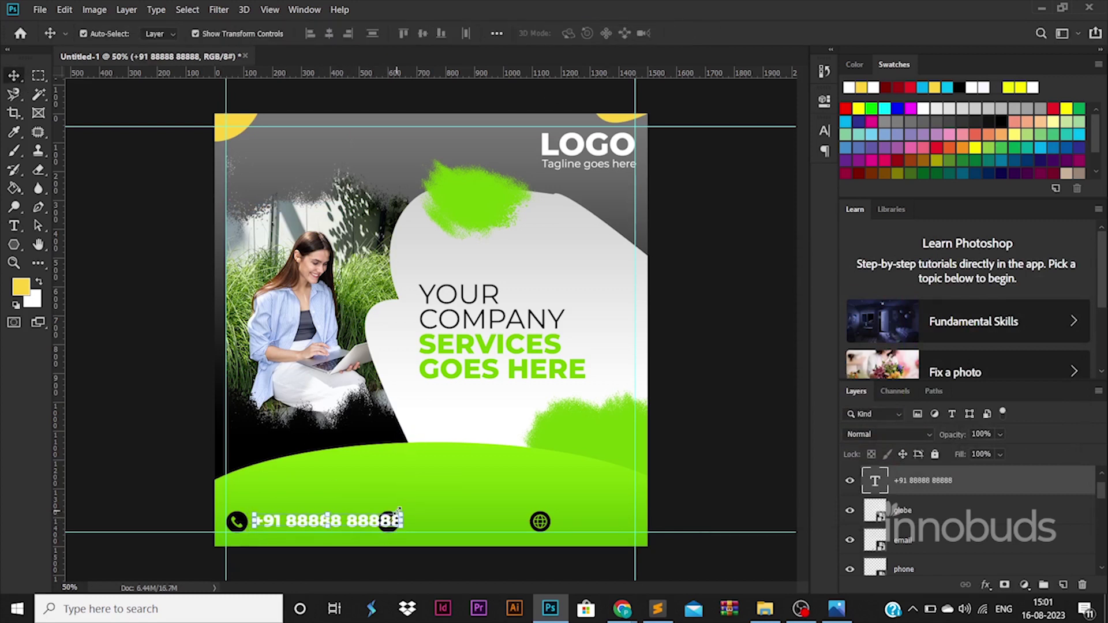
{"action": "left_click_drag", "start_coordinate": [388, 519], "coordinate": [515, 508]}
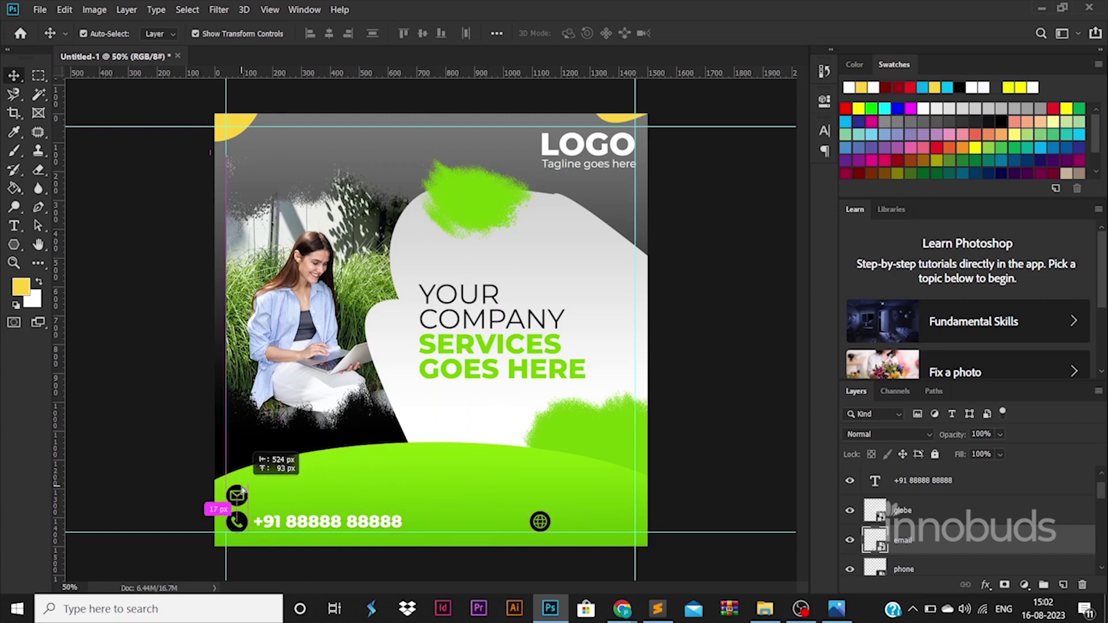
Move the email icon above the phone icon and add a smaller Regular-weight e-mail address line beside it
{"action": "left_click_drag", "start_coordinate": [515, 507], "coordinate": [214, 482]}
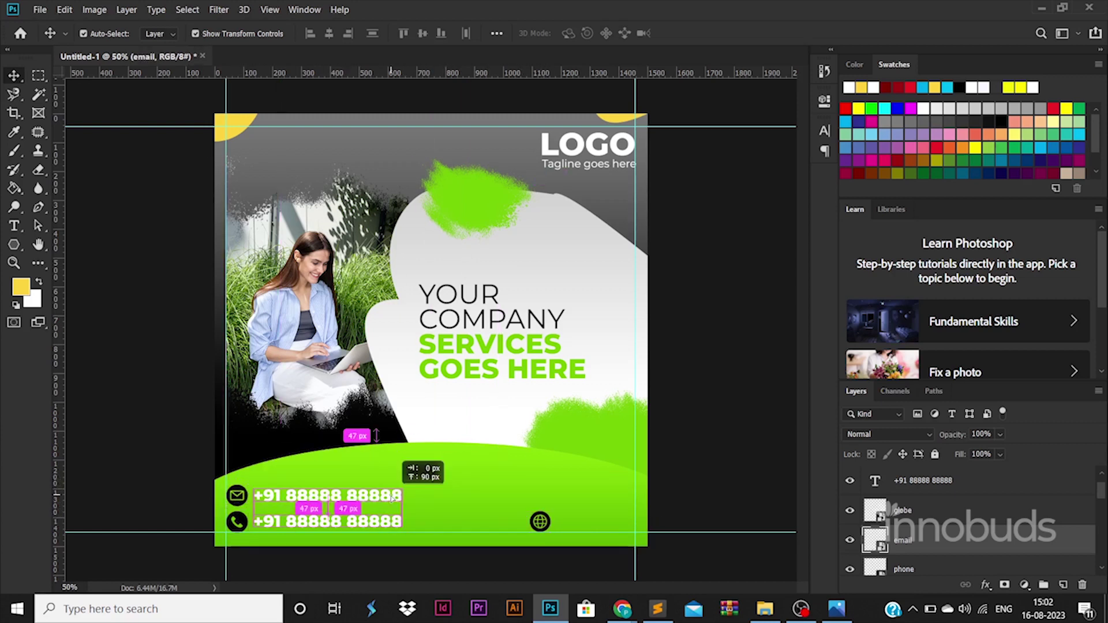
{"action": "left_click_drag", "start_coordinate": [392, 522], "coordinate": [390, 495]}
{"action": "double_click", "coordinate": [391, 493]}
{"action": "type", "text": "INNOB"}
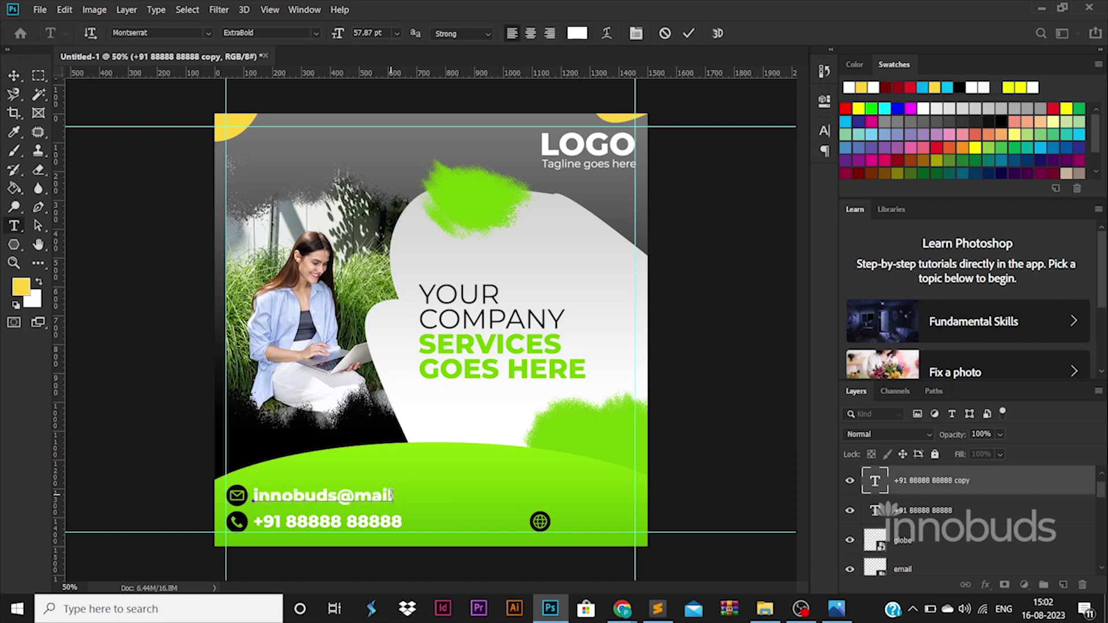
{"action": "key", "text": "ctrl+a"}
{"action": "left_click", "coordinate": [316, 33]}
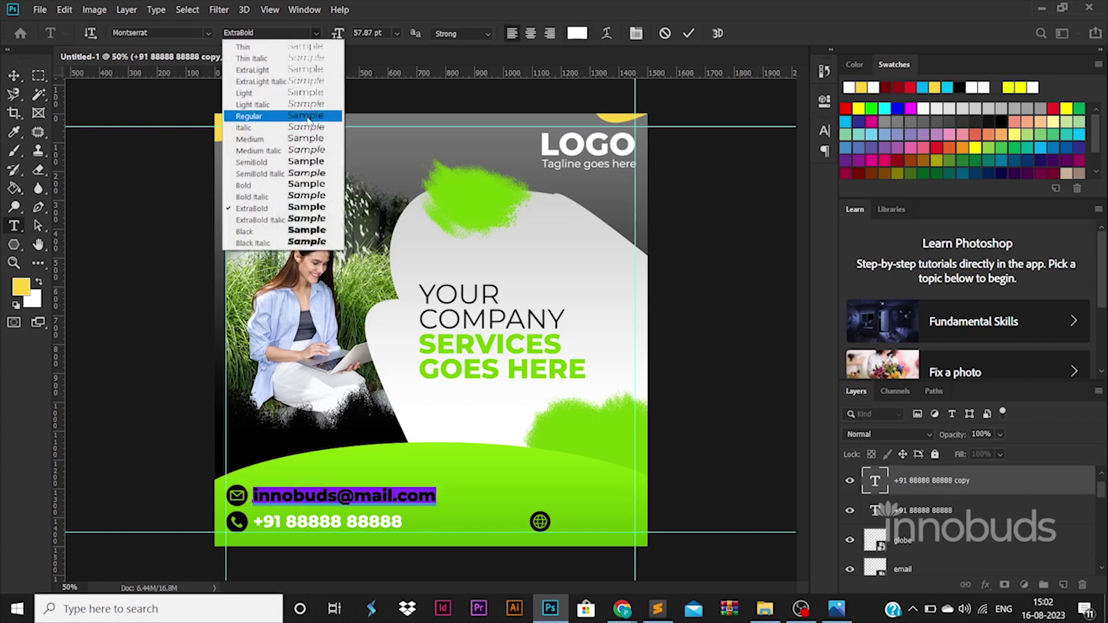
{"action": "left_click", "coordinate": [271, 156]}
{"action": "left_click", "coordinate": [14, 75]}
{"action": "left_click_drag", "start_coordinate": [427, 486], "coordinate": [379, 488]}
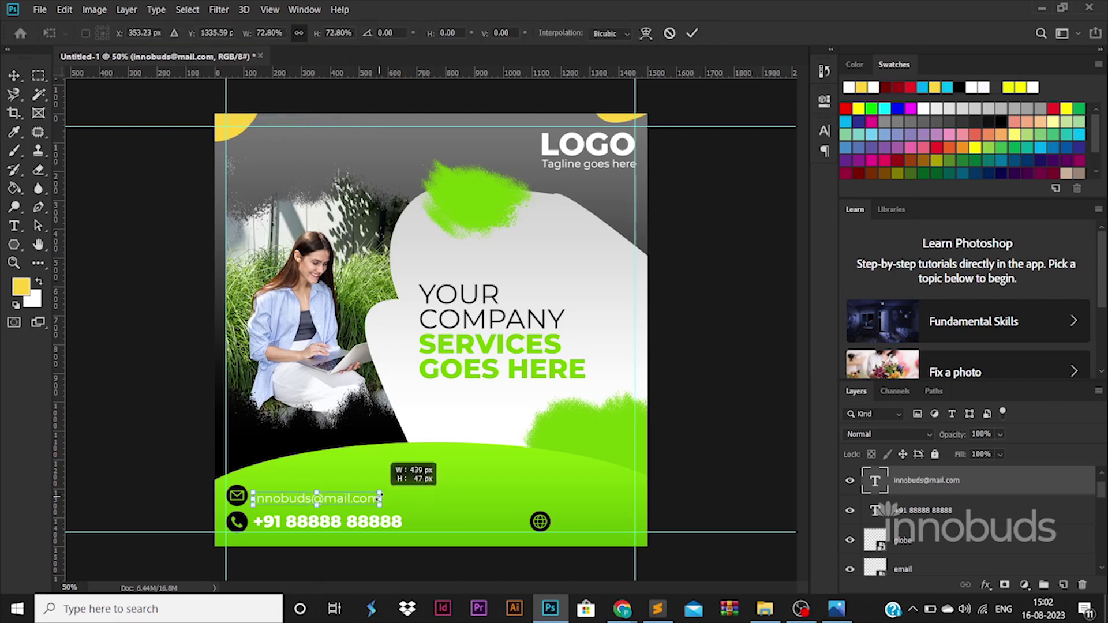
{"action": "key", "text": "Return"}
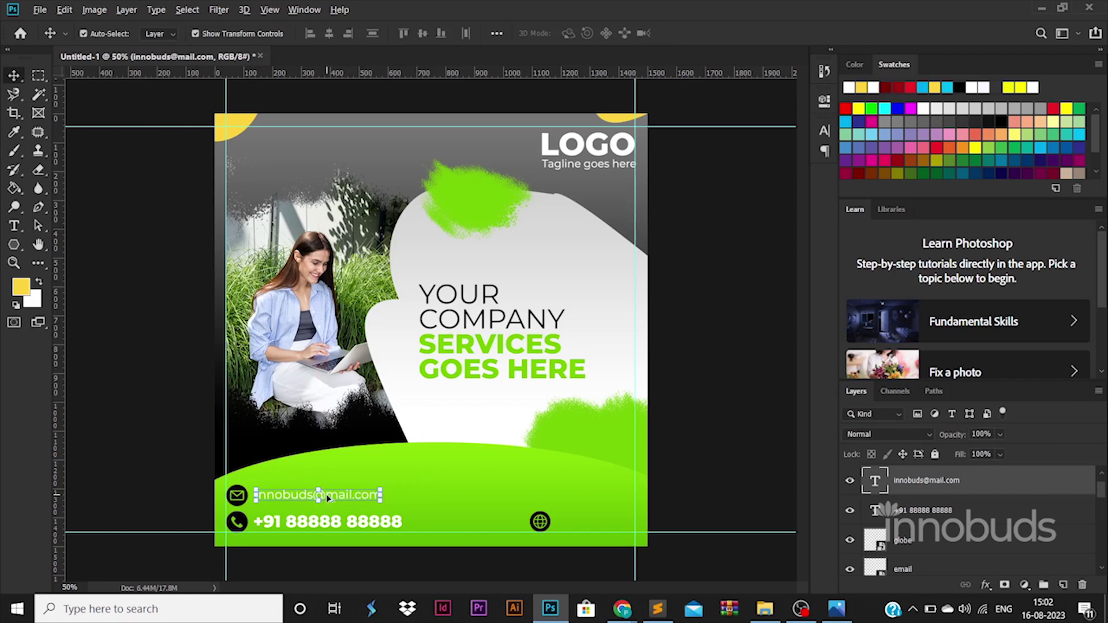
{"action": "left_click_drag", "start_coordinate": [327, 498], "coordinate": [628, 526]}
{"action": "double_click", "coordinate": [616, 525]}
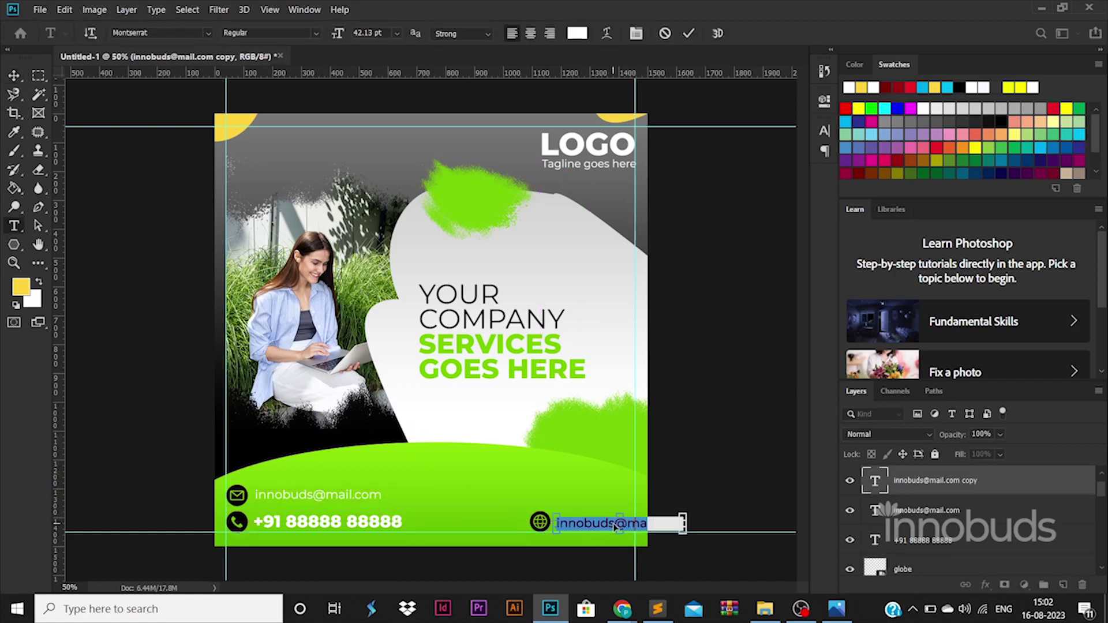
{"action": "type", "text": "www.website.c"}
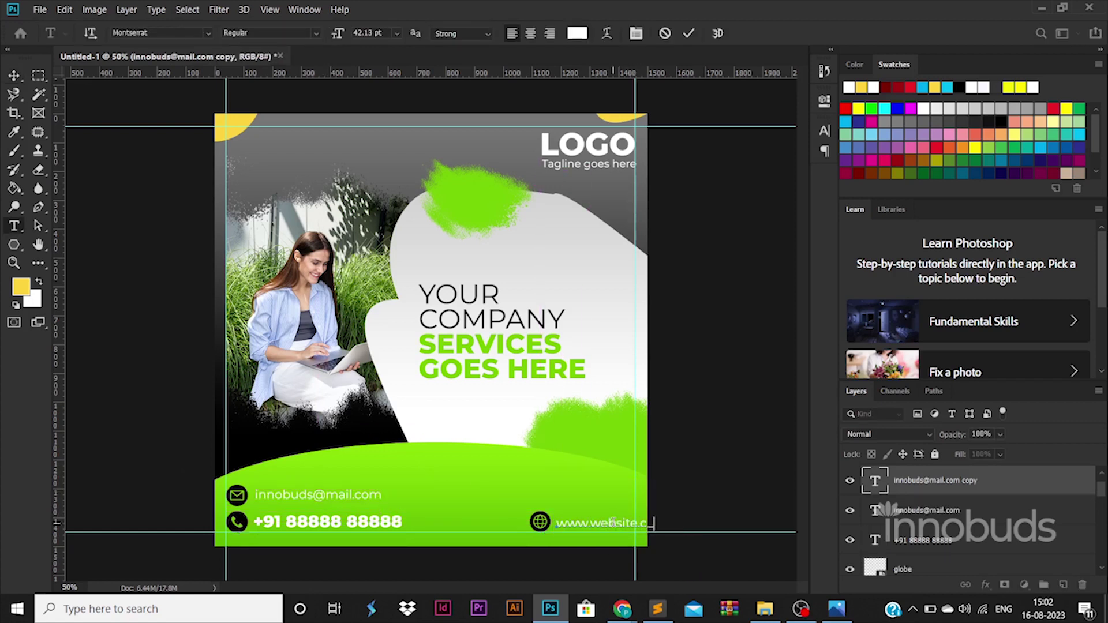
{"action": "left_click", "coordinate": [15, 75]}
{"action": "left_click", "coordinate": [600, 534]}
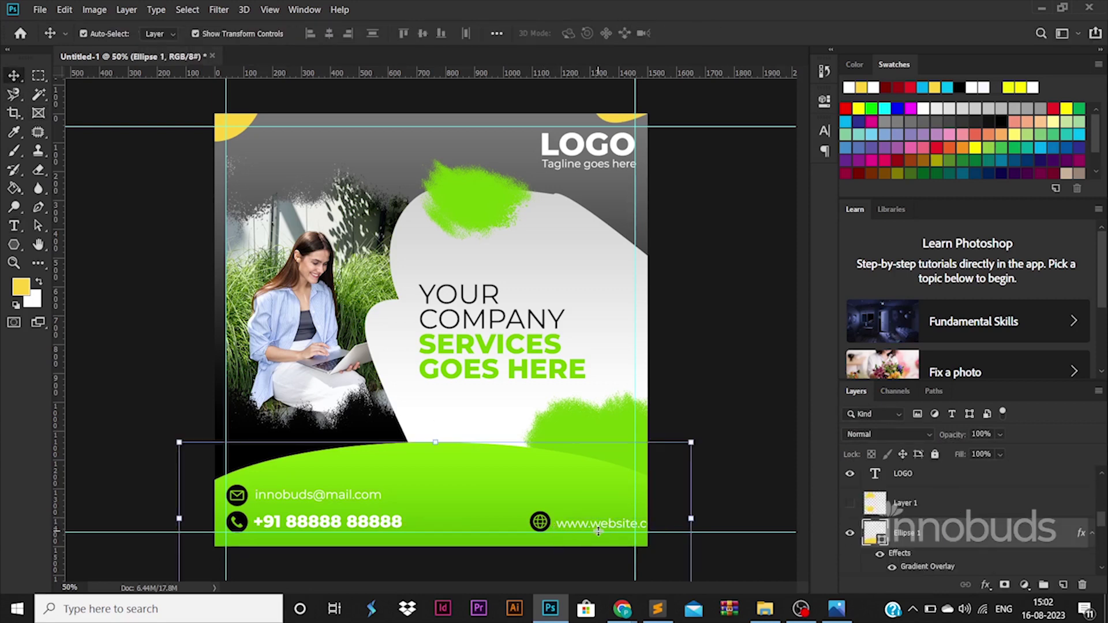
{"action": "left_click", "coordinate": [541, 515]}
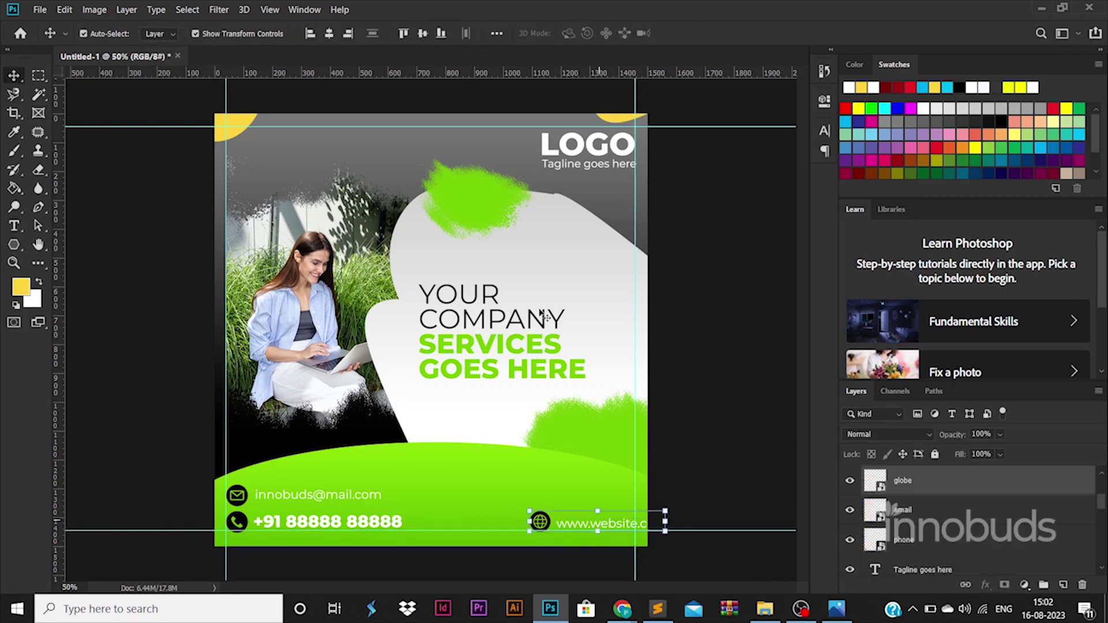
Align the globe icon and website line vertically and shift them about 33px left
{"action": "left_click", "coordinate": [423, 34]}
{"action": "left_click_drag", "start_coordinate": [629, 524], "coordinate": [598, 524]}
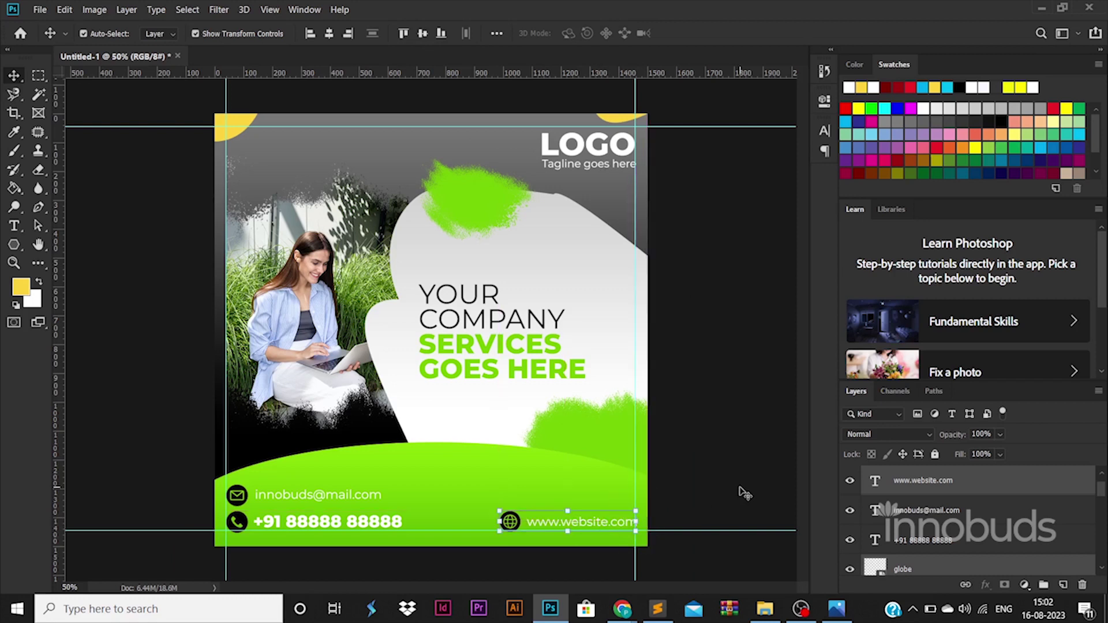
{"action": "left_click", "coordinate": [728, 466]}
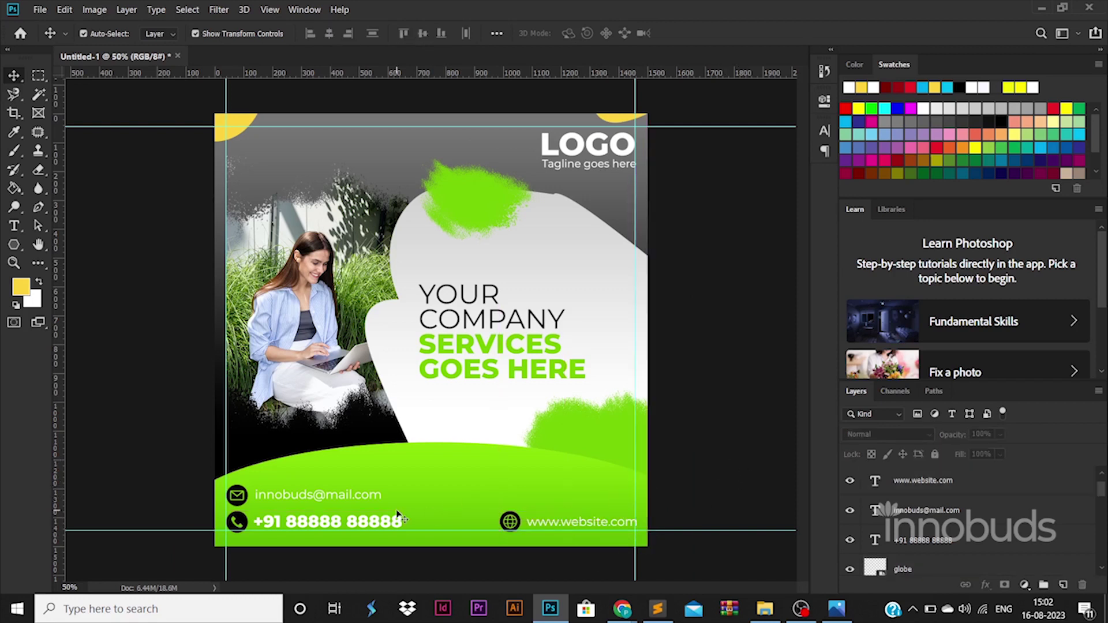
{"action": "left_click", "coordinate": [247, 497]}
Give the email icon a white Color Overlay and a Drop Shadow
{"action": "double_click", "coordinate": [978, 559]}
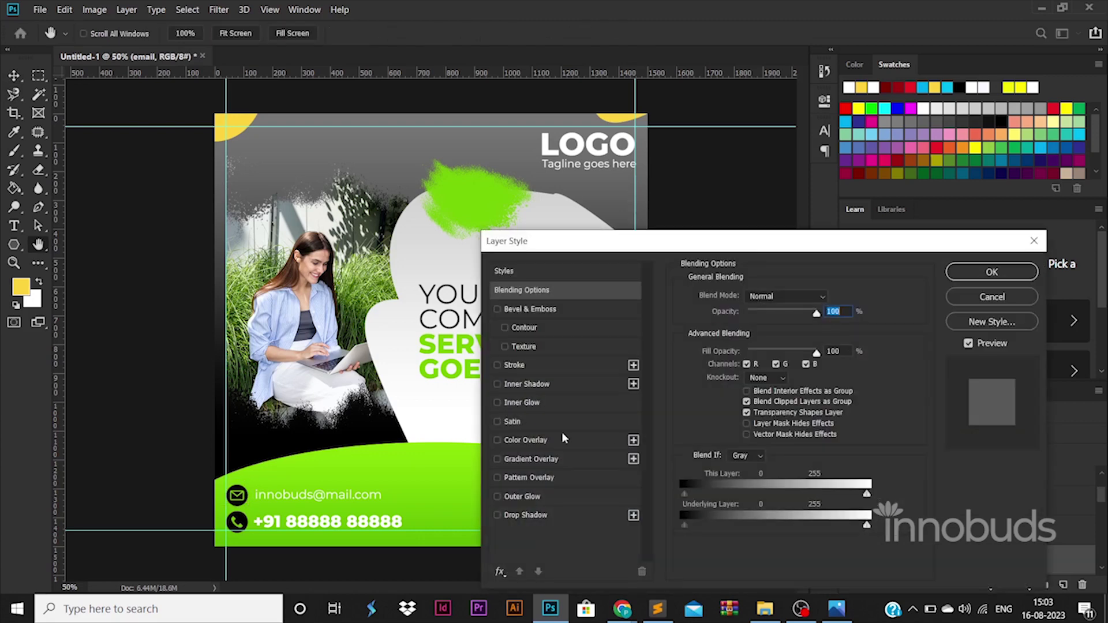
{"action": "left_click", "coordinate": [554, 440]}
{"action": "left_click", "coordinate": [826, 298]}
{"action": "left_click", "coordinate": [243, 120]}
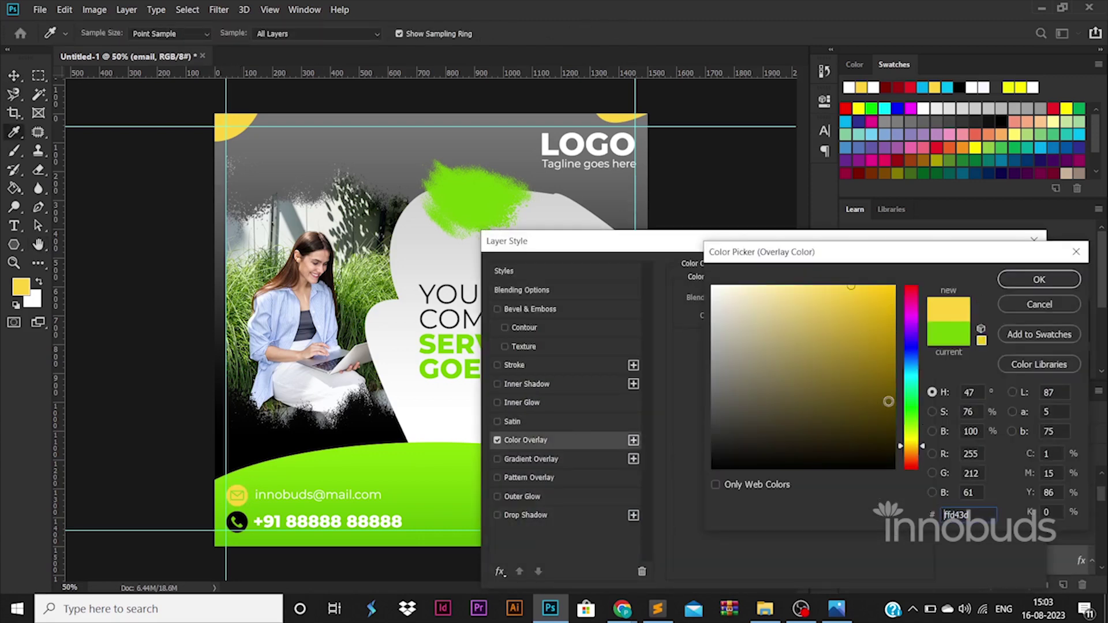
{"action": "left_click_drag", "start_coordinate": [913, 445], "coordinate": [913, 440]}
{"action": "left_click", "coordinate": [1038, 279]}
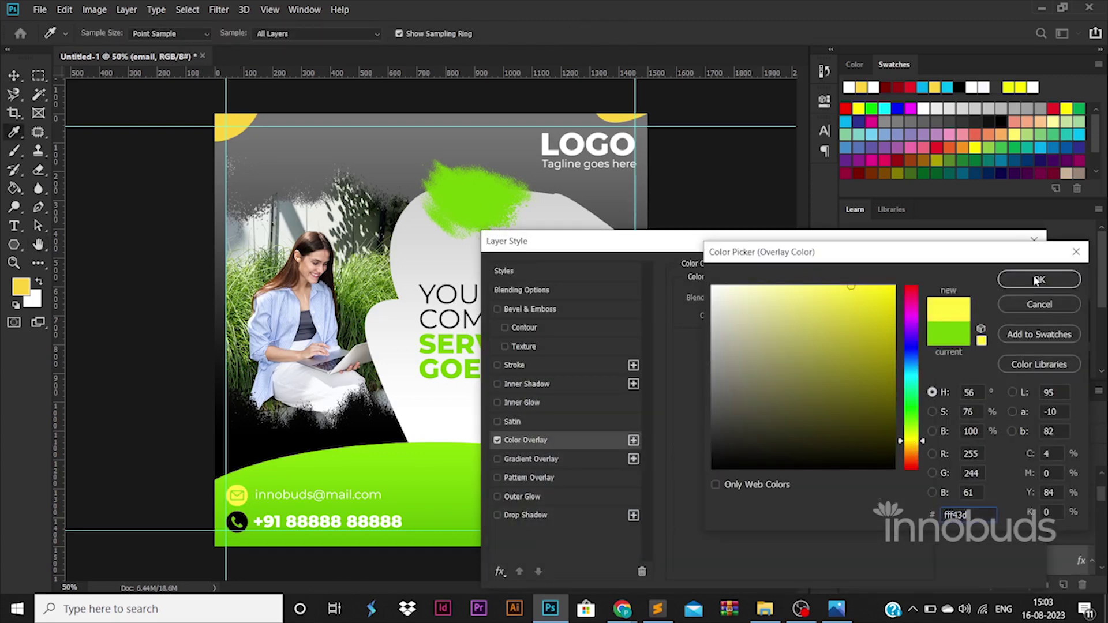
{"action": "left_click", "coordinate": [826, 299]}
{"action": "left_click", "coordinate": [713, 287]}
{"action": "left_click", "coordinate": [1039, 279]}
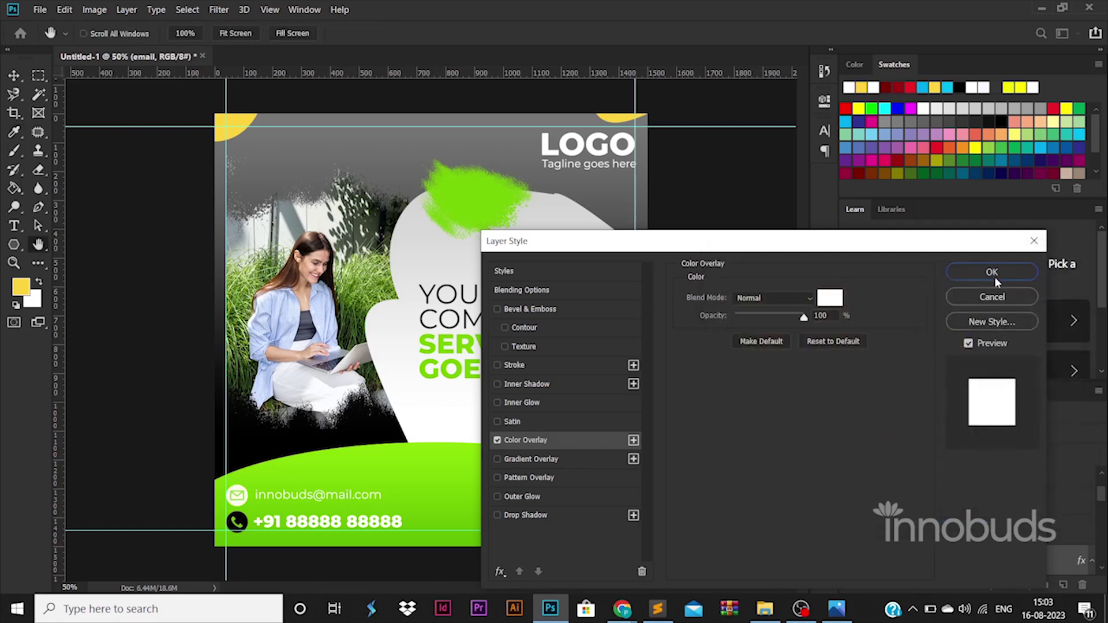
{"action": "left_click", "coordinate": [994, 276]}
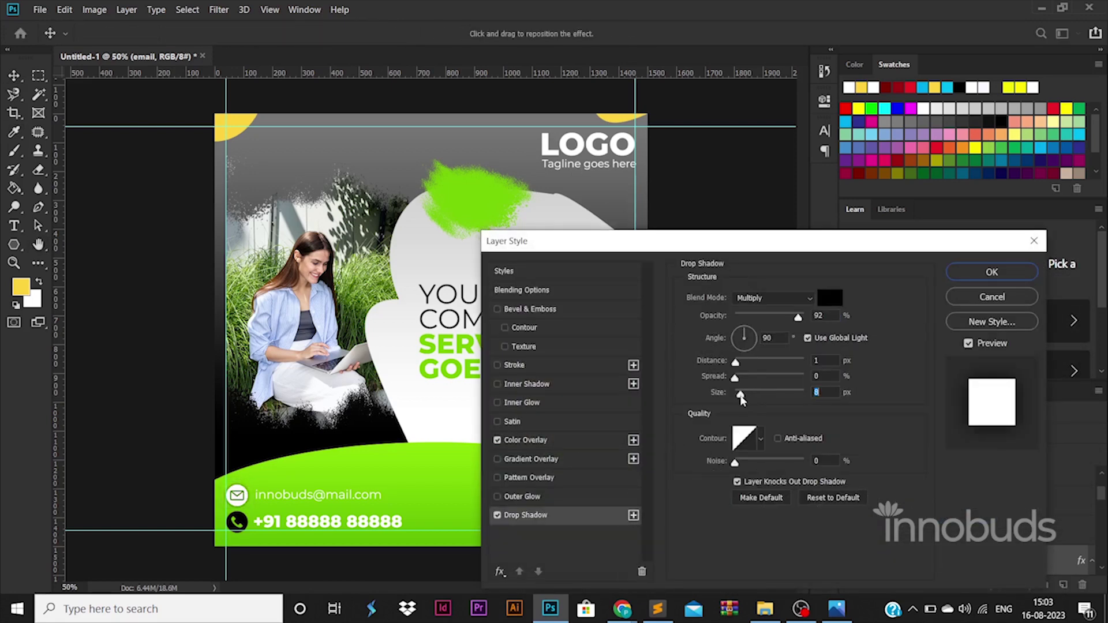
{"action": "left_click", "coordinate": [973, 274]}
Copy the email icon's layer style and paste it onto the phone icon layer
{"action": "right_click", "coordinate": [958, 560]}
{"action": "left_click", "coordinate": [848, 352]}
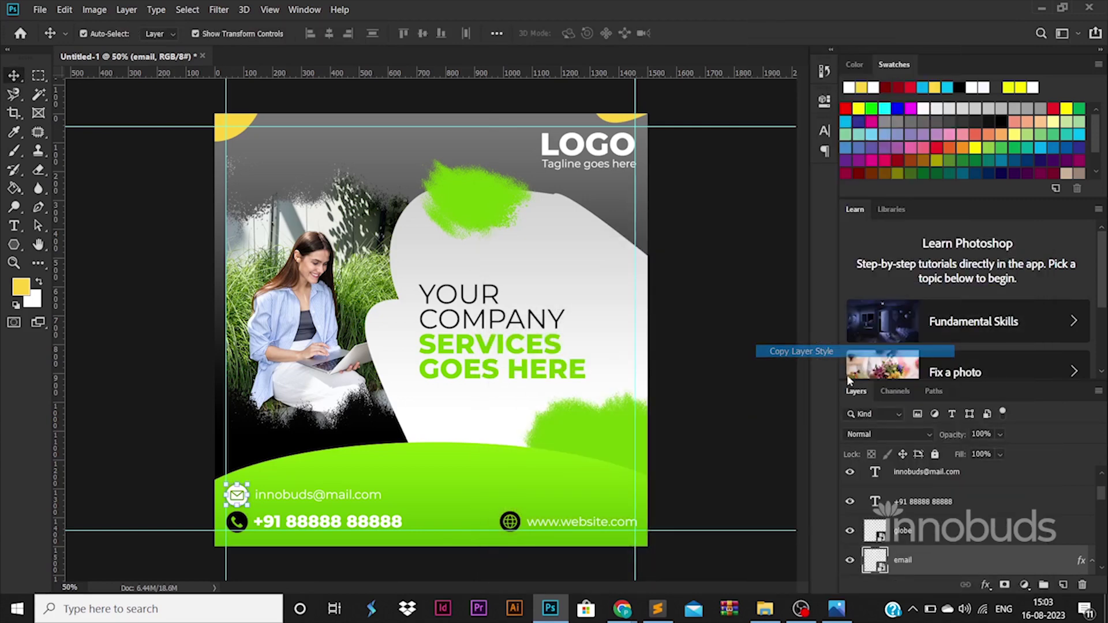
{"action": "scroll", "coordinate": [924, 519], "scroll_direction": "down", "scroll_amount": 2}
{"action": "left_click", "coordinate": [922, 546], "text": "shift"}
{"action": "right_click", "coordinate": [922, 545]}
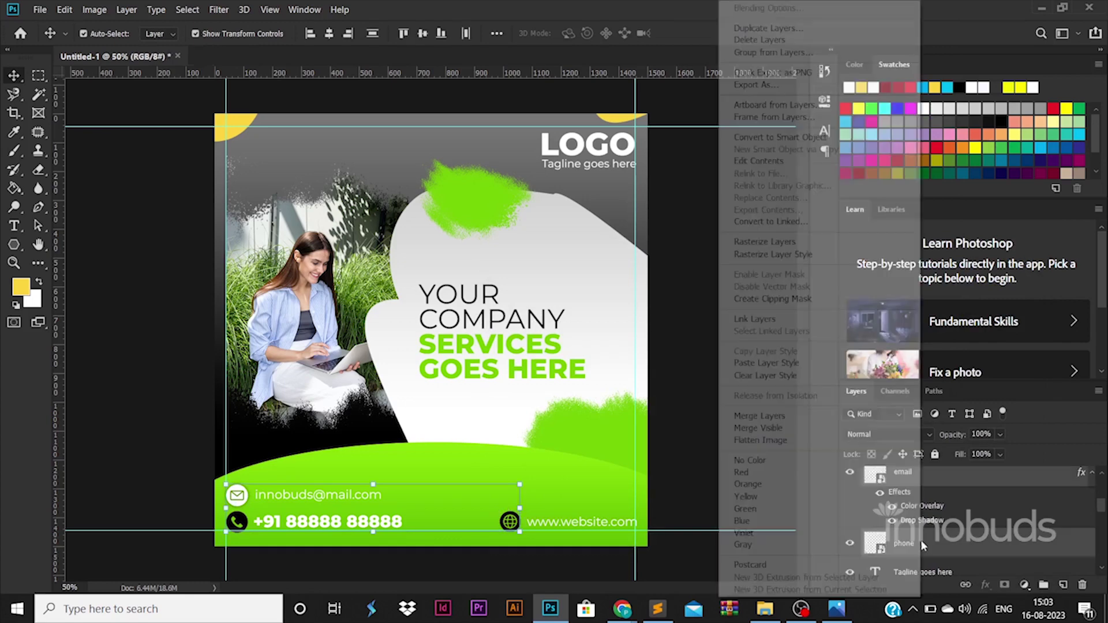
{"action": "left_click", "coordinate": [767, 363]}
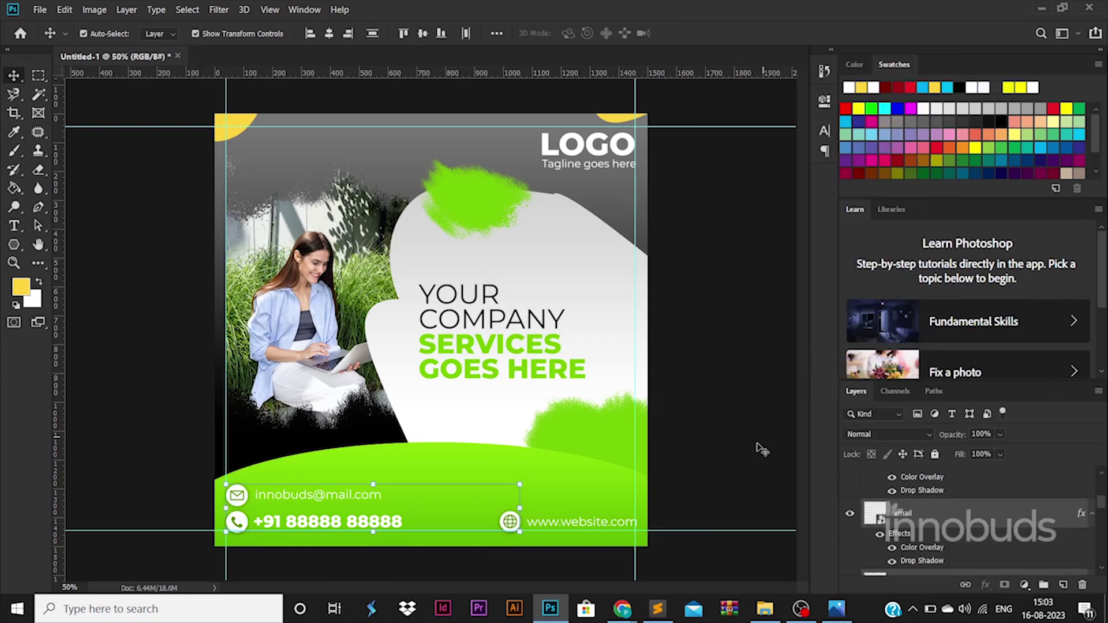
{"action": "left_click", "coordinate": [591, 465]}
On the footer ellipse, turn off Satin and add a textured bevel with texture scale 207
{"action": "double_click", "coordinate": [943, 531]}
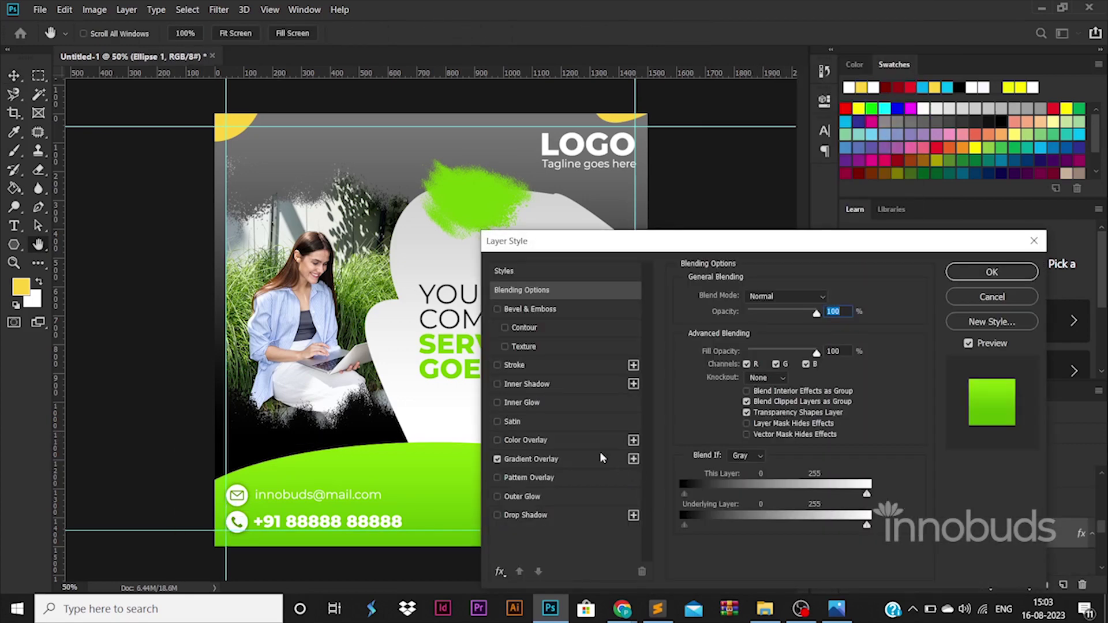
{"action": "left_click", "coordinate": [542, 419]}
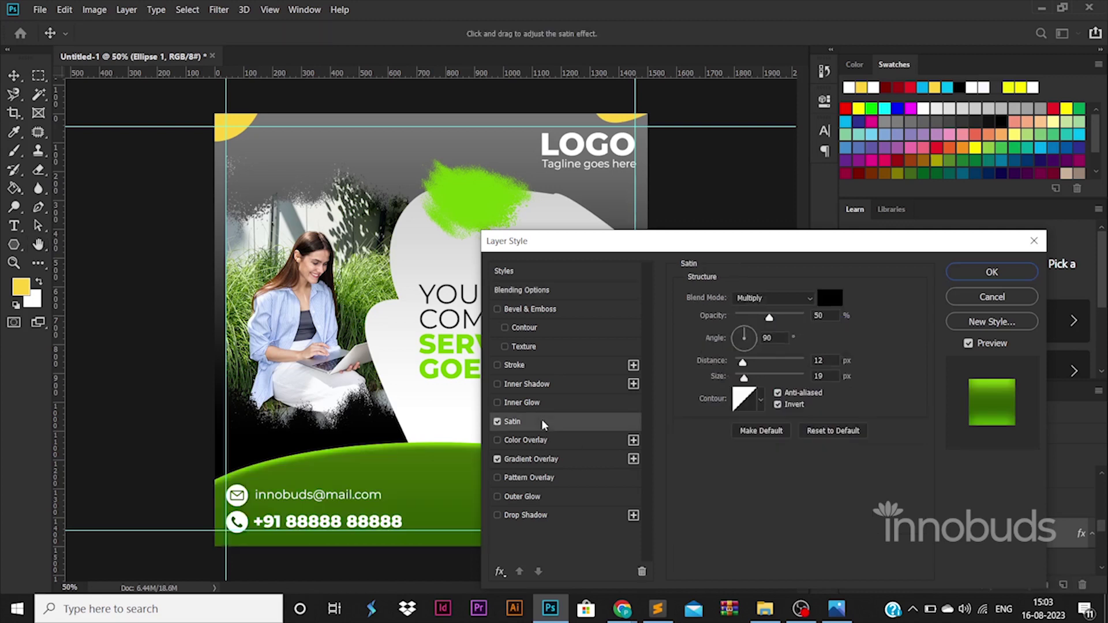
{"action": "left_click", "coordinate": [497, 421]}
{"action": "left_click", "coordinate": [546, 345]}
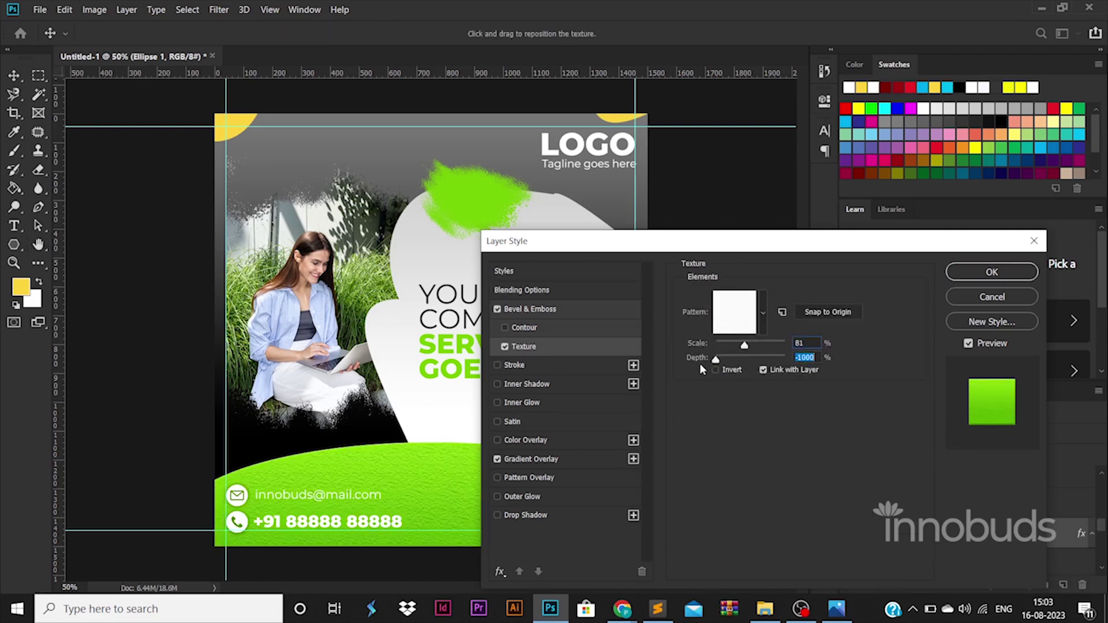
{"action": "type", "text": "99"}
{"action": "left_click_drag", "start_coordinate": [744, 345], "coordinate": [756, 348]}
{"action": "left_click", "coordinate": [997, 278]}
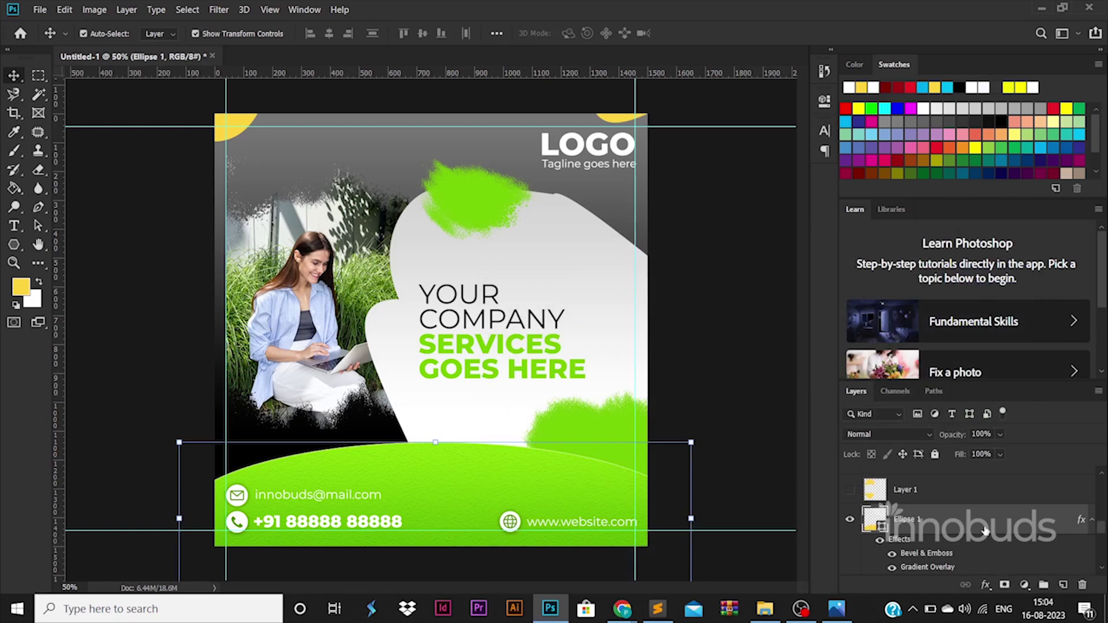
Reduce the footer ellipse's drop shadow size to 38
{"action": "double_click", "coordinate": [985, 530]}
{"action": "left_click", "coordinate": [525, 515]}
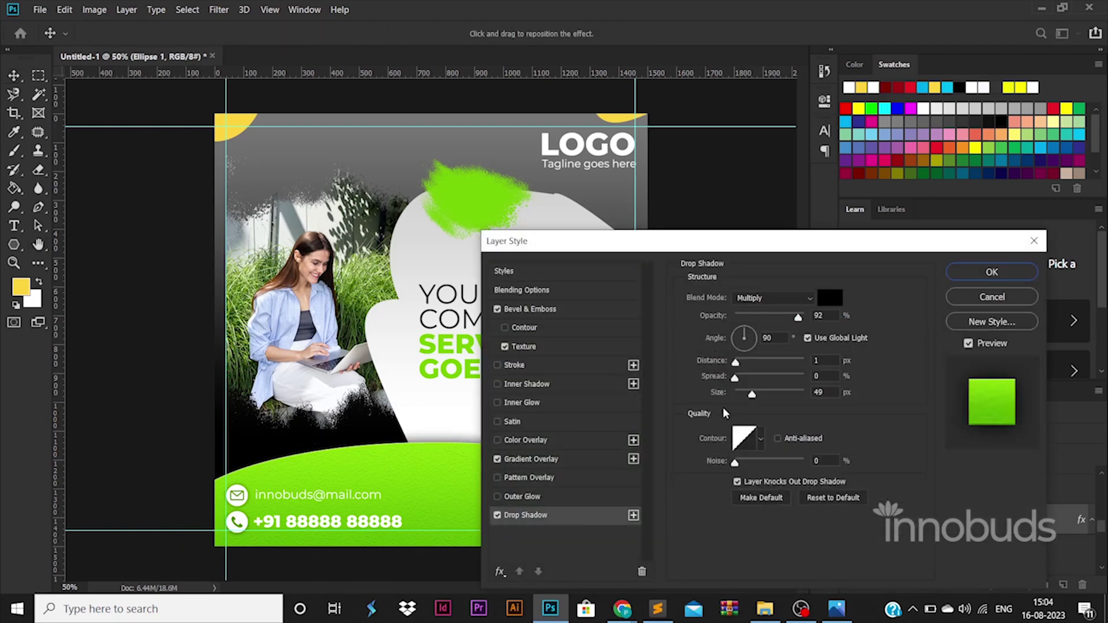
{"action": "left_click_drag", "start_coordinate": [752, 394], "coordinate": [749, 398]}
{"action": "left_click", "coordinate": [992, 272]}
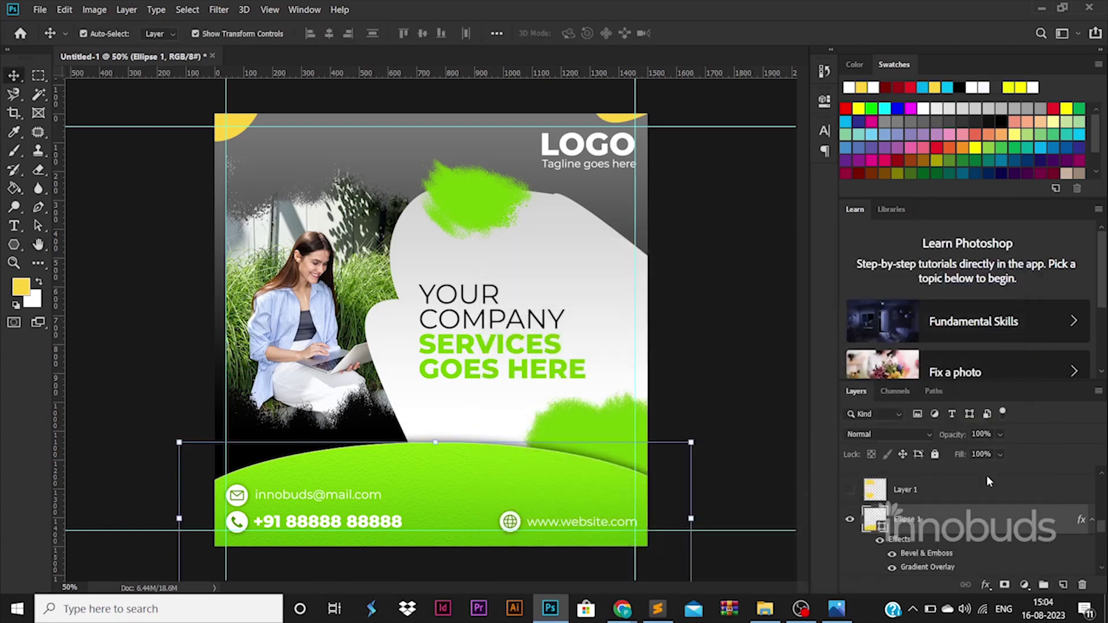
Add a 43 px black outside Stroke to the footer ellipse
{"action": "double_click", "coordinate": [984, 518]}
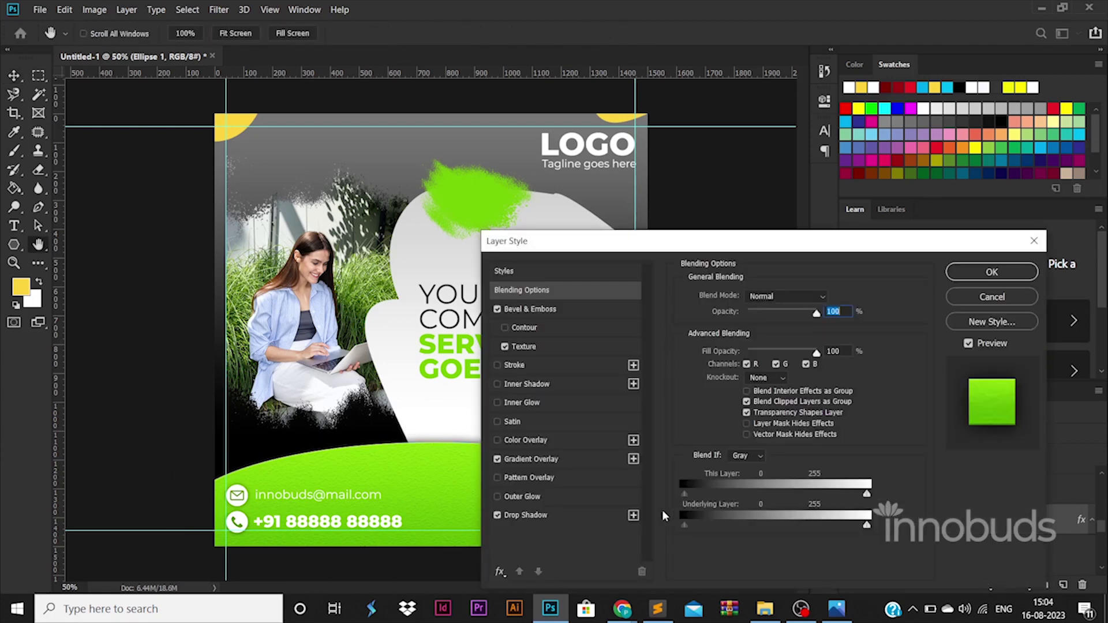
{"action": "left_click", "coordinate": [548, 369]}
{"action": "left_click", "coordinate": [753, 311]}
{"action": "left_click_drag", "start_coordinate": [737, 296], "coordinate": [750, 296]}
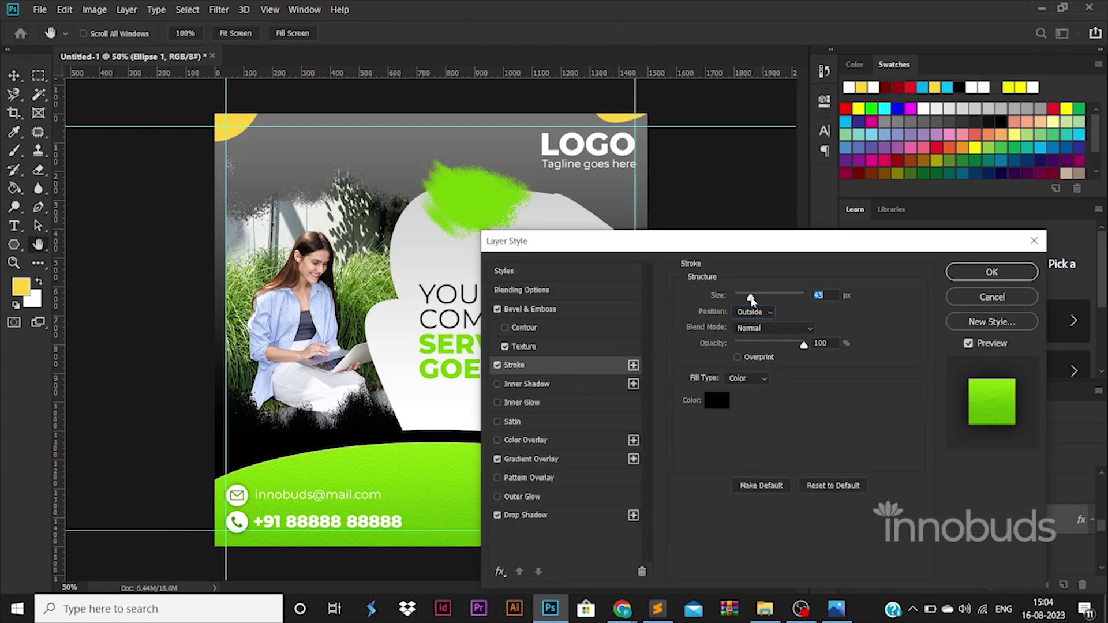
{"action": "left_click", "coordinate": [717, 400]}
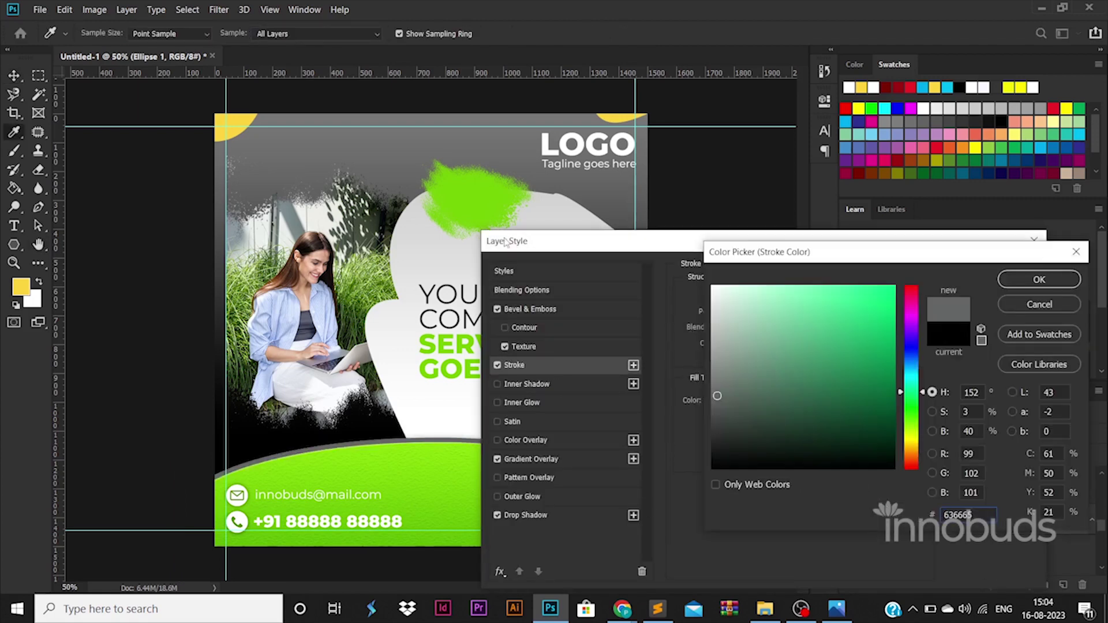
{"action": "left_click", "coordinate": [488, 201]}
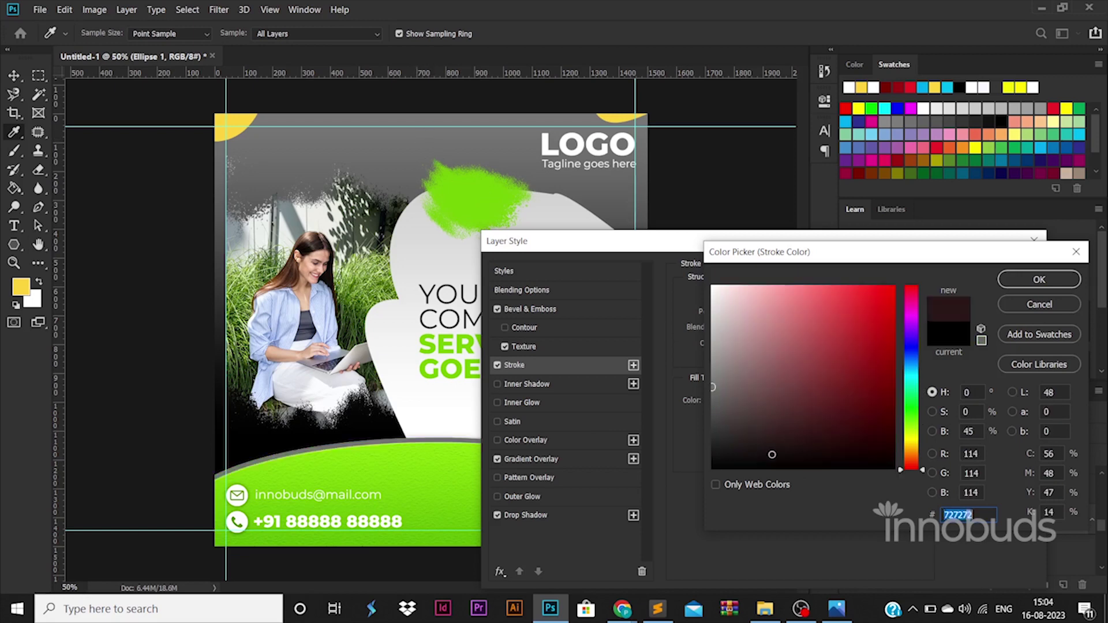
{"action": "left_click", "coordinate": [1036, 304]}
{"action": "left_click", "coordinate": [991, 272]}
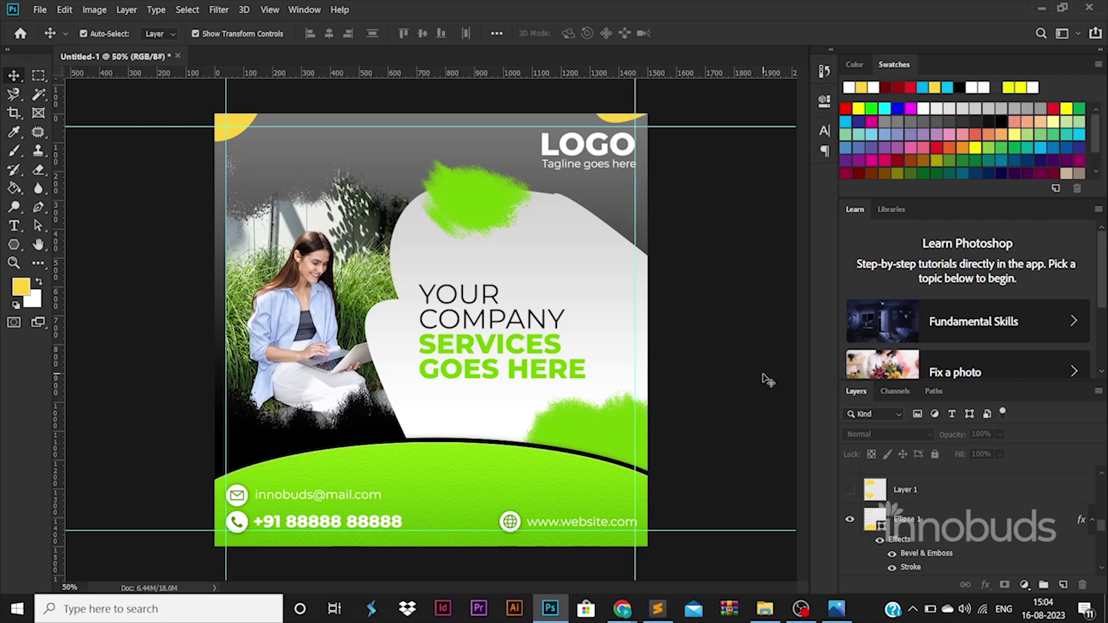
Draw a rounded rectangle in the footer and reshape it into a narrow bar
{"action": "right_click", "coordinate": [13, 245]}
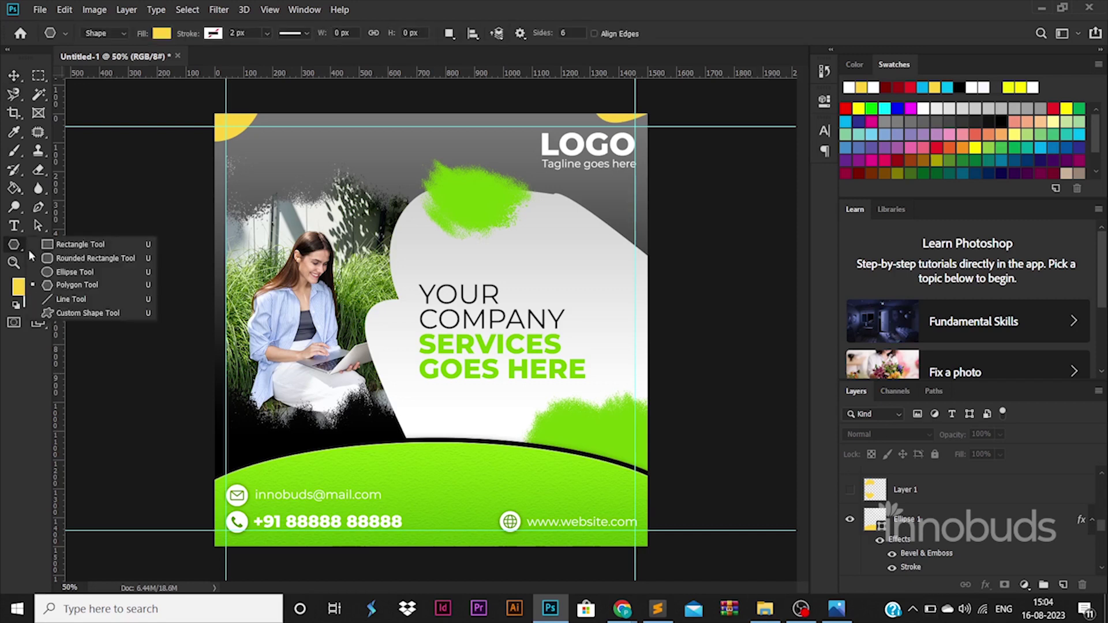
{"action": "left_click", "coordinate": [39, 258]}
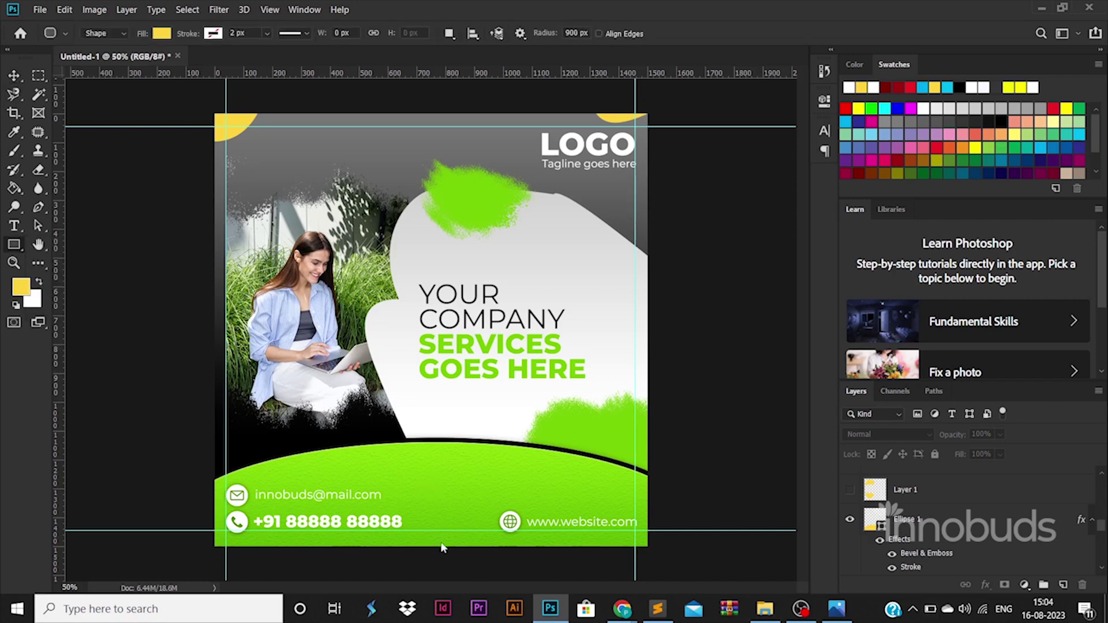
{"action": "left_click_drag", "start_coordinate": [443, 547], "coordinate": [426, 418]}
{"action": "key", "text": "ctrl+t"}
{"action": "mouse_move", "coordinate": [445, 480]}
{"action": "left_mouse_down"}
{"action": "mouse_move", "coordinate": [462, 477]}
{"action": "mouse_move", "coordinate": [455, 516]}
{"action": "left_mouse_up"}
{"action": "left_click_drag", "start_coordinate": [475, 460], "coordinate": [456, 501]}
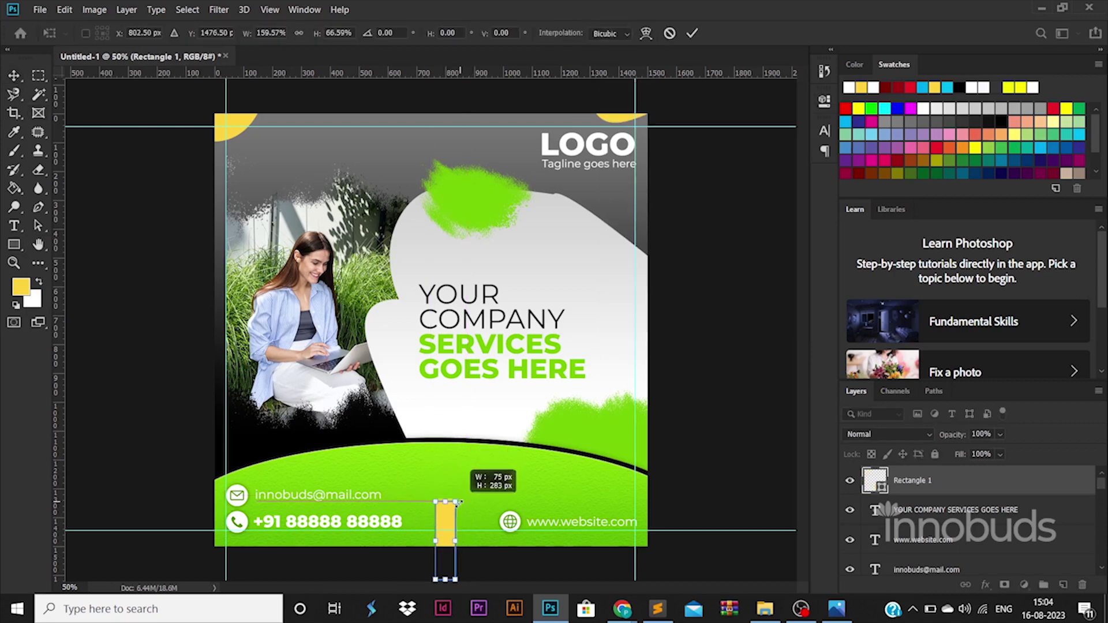
{"action": "key", "text": "Return"}
Fill the bar dark green and set its opacity to 50%
{"action": "double_click", "coordinate": [883, 488]}
{"action": "left_click", "coordinate": [905, 335]}
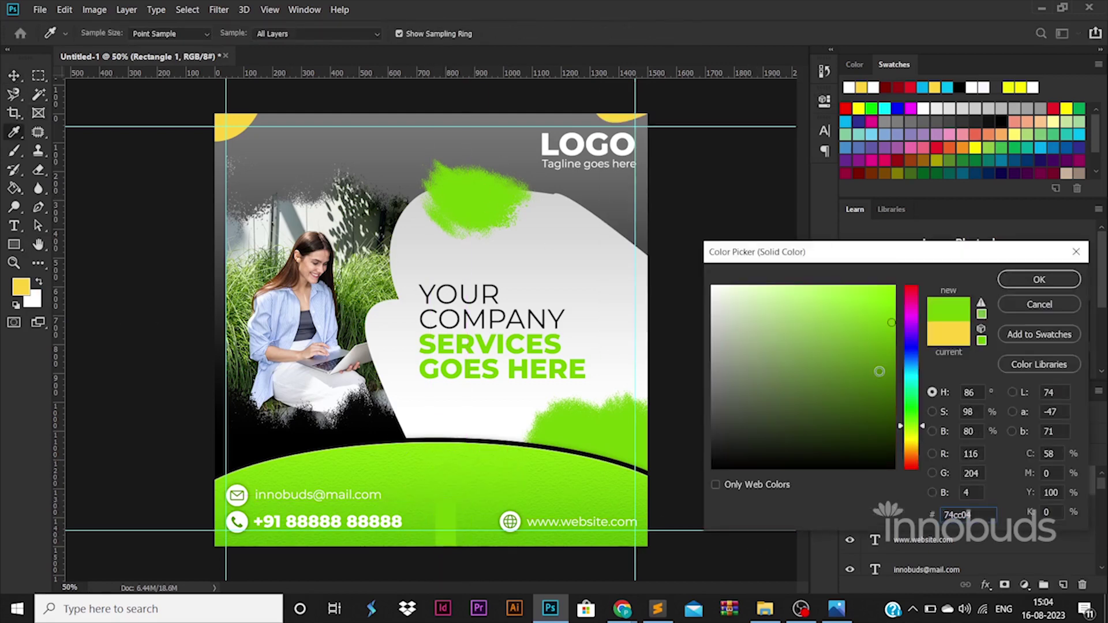
{"action": "left_click", "coordinate": [878, 371]}
{"action": "left_click", "coordinate": [981, 279]}
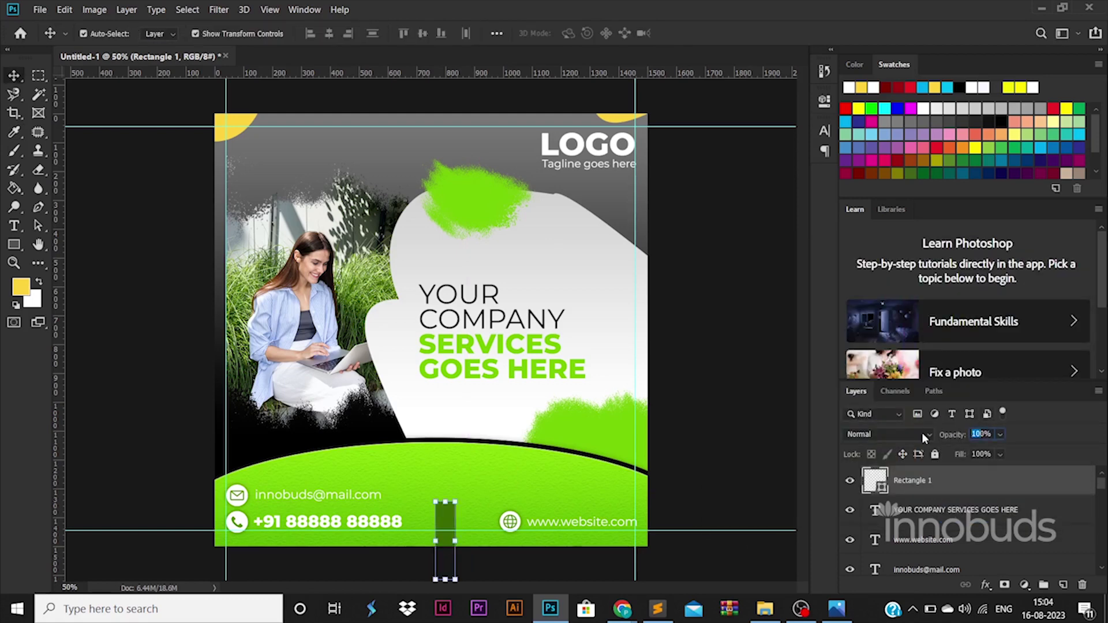
{"action": "key", "text": "5"}
Duplicate the bar into several bars and scale the group down together
{"action": "mouse_move", "coordinate": [452, 528]}
{"action": "left_mouse_down"}
{"action": "mouse_move", "coordinate": [502, 505]}
{"action": "mouse_move", "coordinate": [500, 490]}
{"action": "left_mouse_up"}
{"action": "key", "text": "ctrl+t"}
{"action": "key", "text": "Return"}
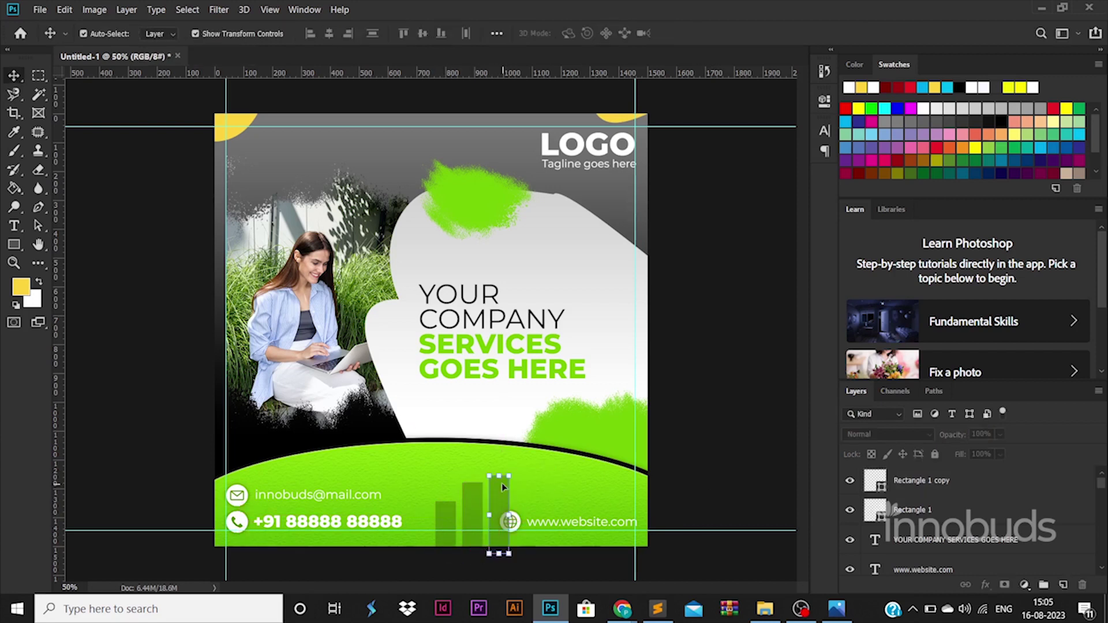
{"action": "left_click", "coordinate": [944, 537], "text": "shift"}
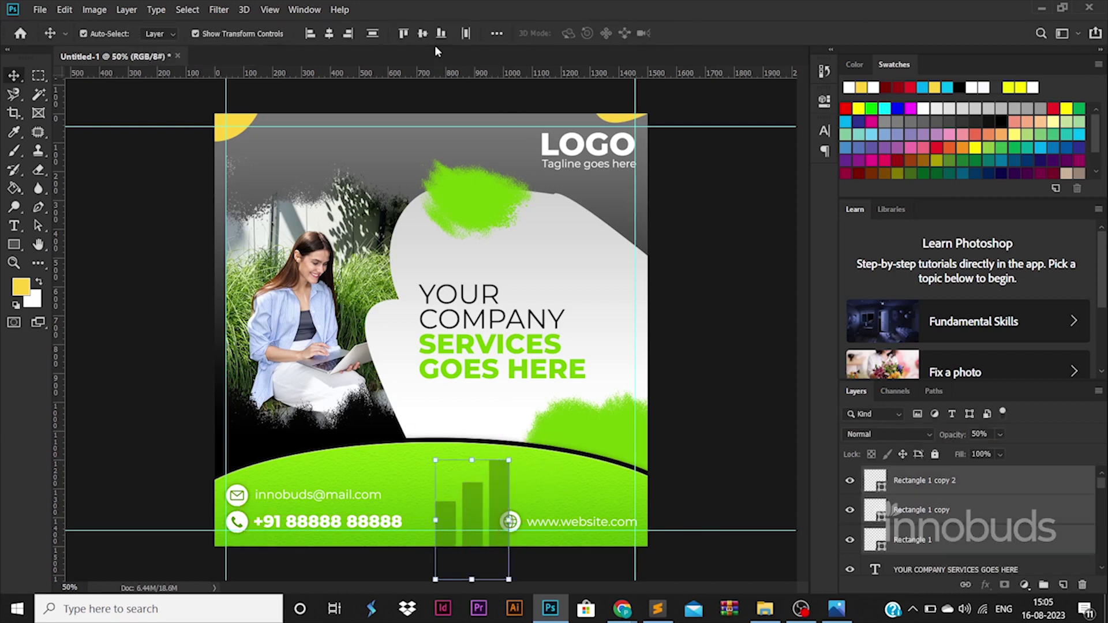
{"action": "scroll", "coordinate": [969, 520], "scroll_direction": "down", "scroll_amount": 5}
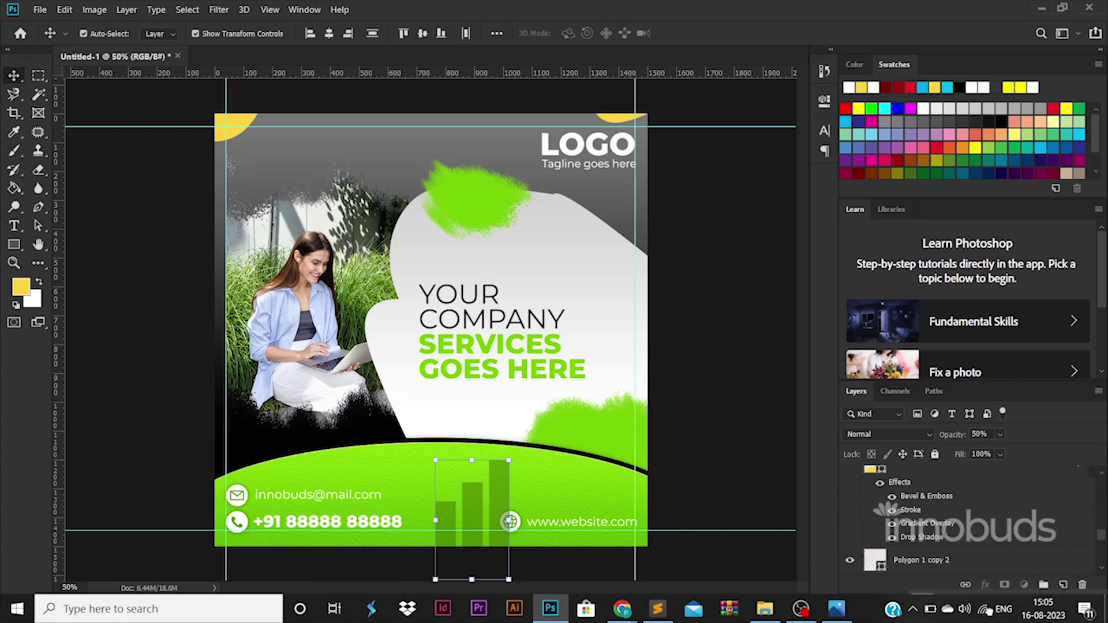
{"action": "left_click_drag", "start_coordinate": [923, 542], "coordinate": [888, 506]}
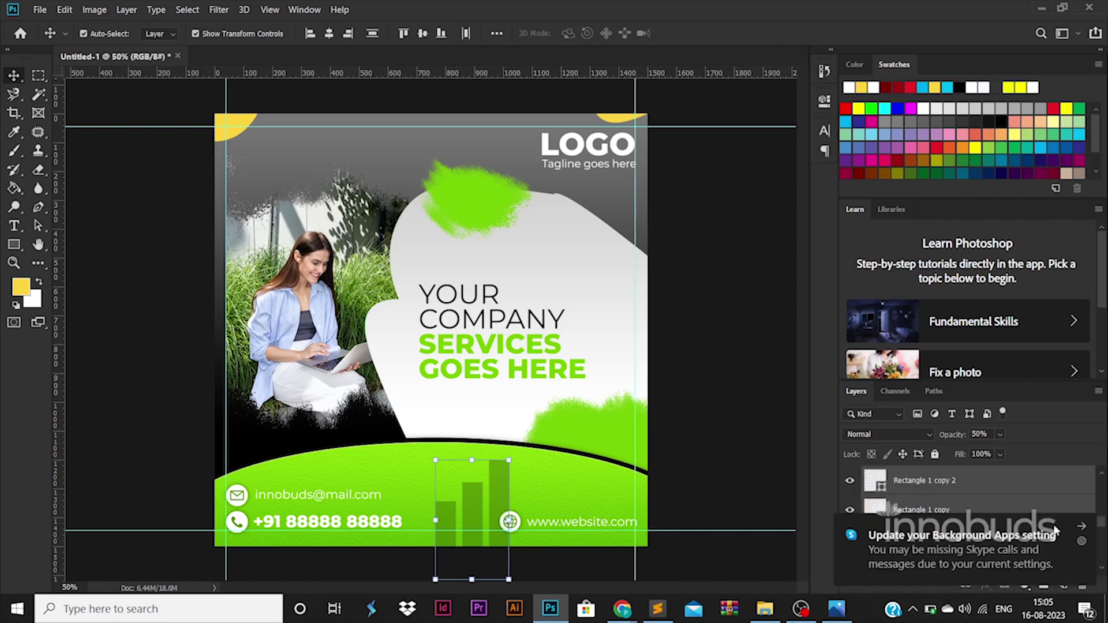
{"action": "key", "text": "ctrl+t"}
{"action": "mouse_move", "coordinate": [509, 459]}
{"action": "left_mouse_down"}
{"action": "mouse_move", "coordinate": [482, 479]}
{"action": "mouse_move", "coordinate": [564, 477]}
{"action": "mouse_move", "coordinate": [605, 497]}
{"action": "left_mouse_up"}
{"action": "key", "text": "Return"}
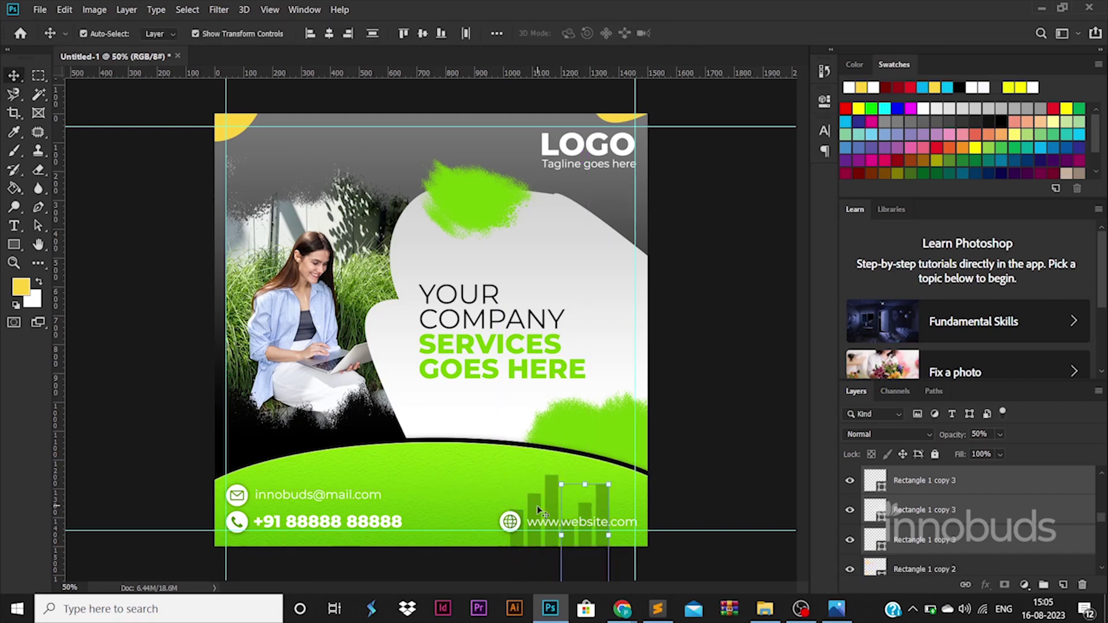
Move the bars left and down in the footer and reselect all bar layers
{"action": "left_click_drag", "start_coordinate": [589, 512], "coordinate": [418, 546]}
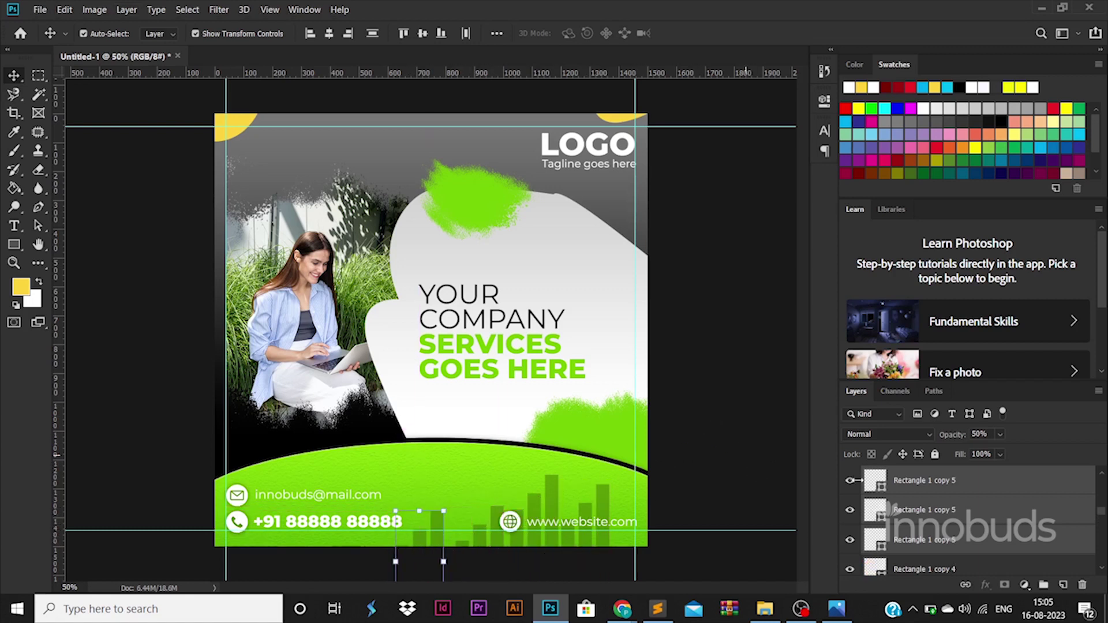
{"action": "scroll", "coordinate": [938, 545], "scroll_direction": "down", "scroll_amount": 2}
{"action": "left_click", "coordinate": [949, 563]}
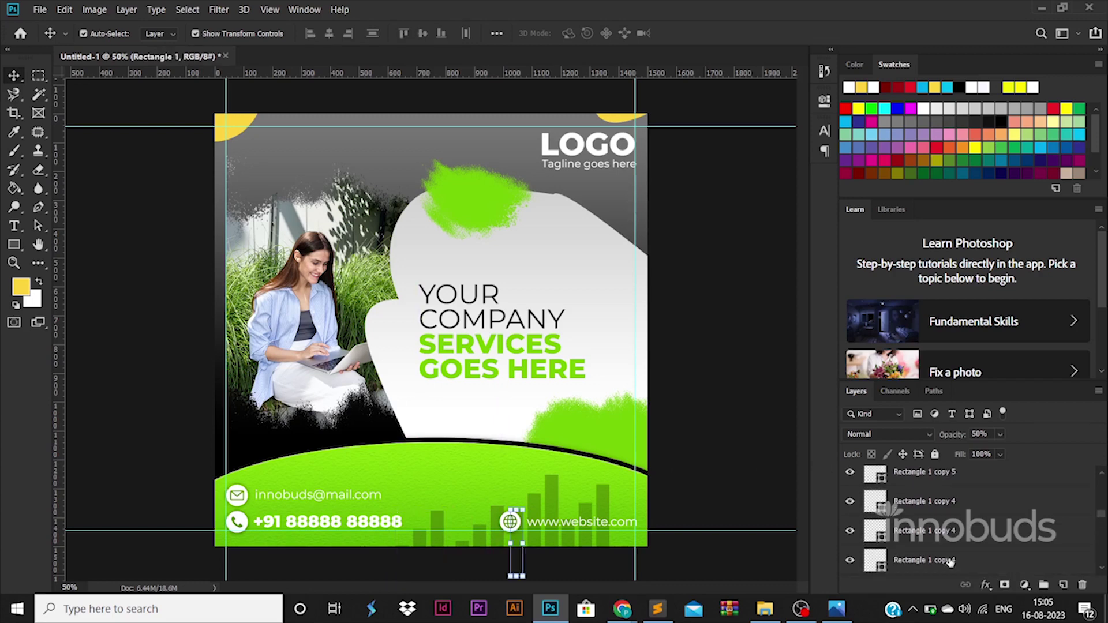
{"action": "scroll", "coordinate": [949, 562], "scroll_direction": "up", "scroll_amount": 3}
{"action": "left_click", "coordinate": [949, 560], "text": "shift"}
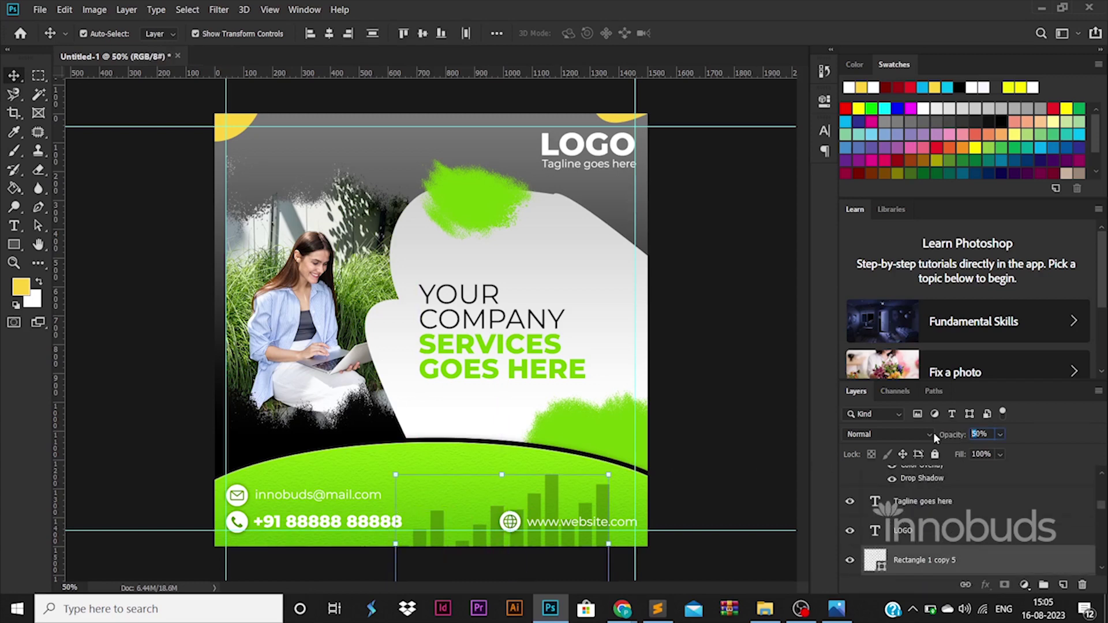
Export the design with Save for Web as JPEG poster.jpg in the 83-54 folder
{"action": "left_click", "coordinate": [776, 415]}
{"action": "key", "text": "ctrl+alt+shift+s"}
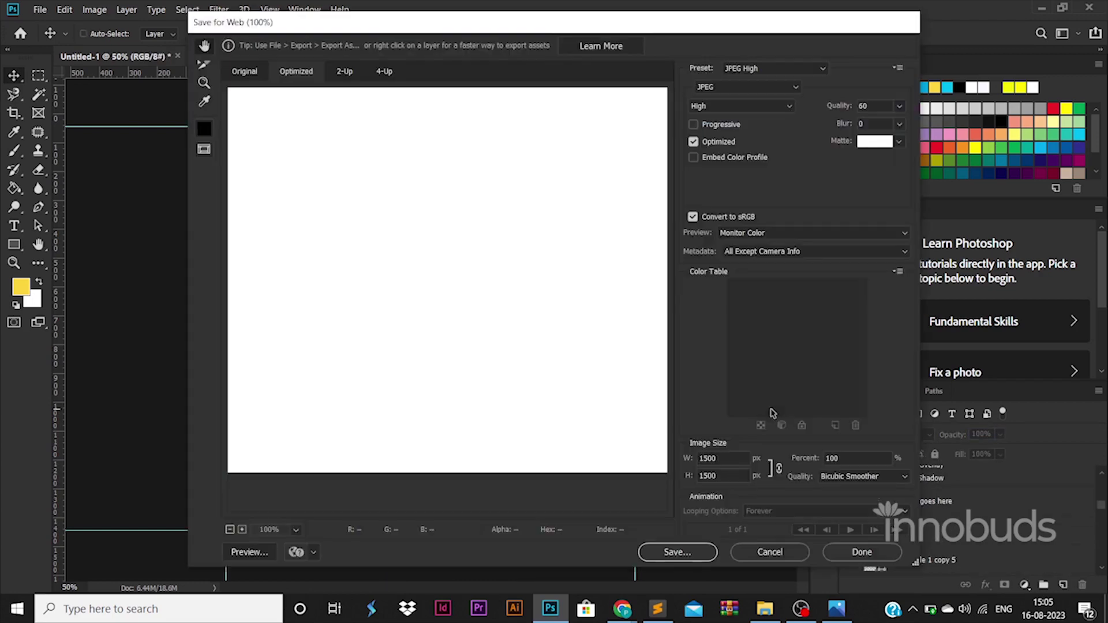
{"action": "key", "text": "Return"}
{"action": "left_click", "coordinate": [274, 34]}
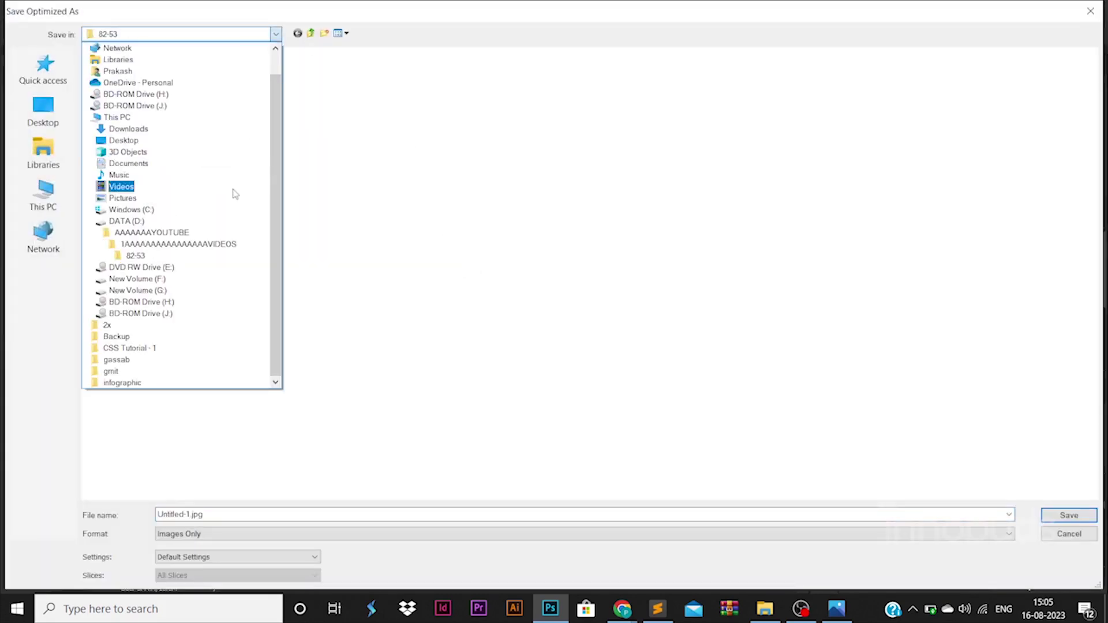
{"action": "left_click", "coordinate": [219, 245]}
{"action": "double_click", "coordinate": [144, 219]}
{"action": "double_click", "coordinate": [182, 515]}
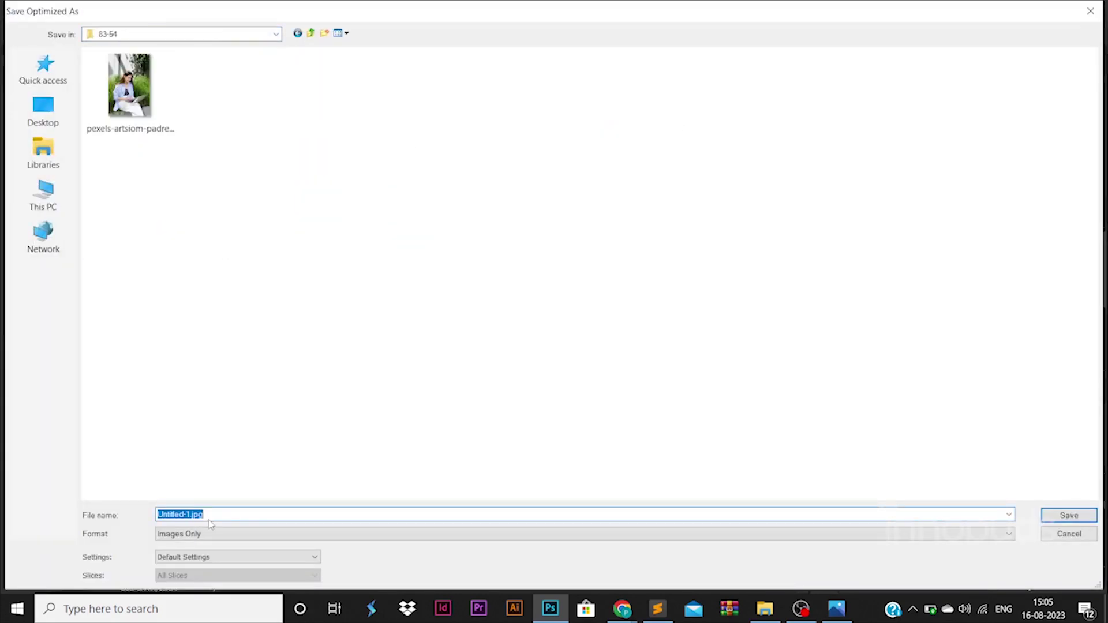
{"action": "type", "text": "poset"}
{"action": "key", "text": "Return"}
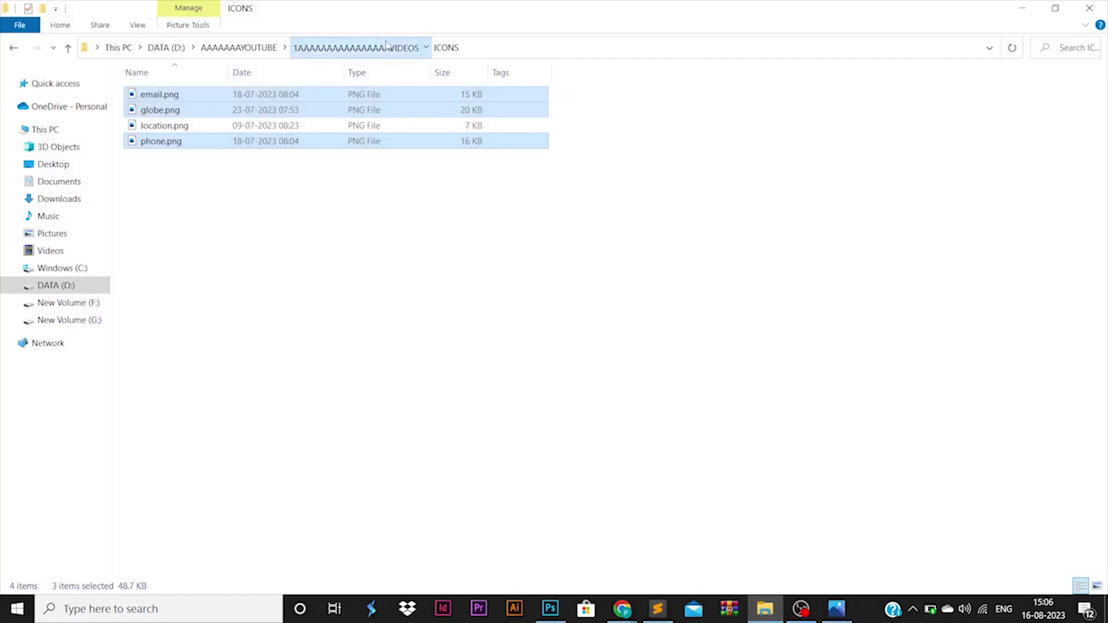
{"action": "left_click", "coordinate": [386, 45]}
Open poster.jpg from the 83-54 folder in File Explorer to view it
{"action": "double_click", "coordinate": [981, 107]}
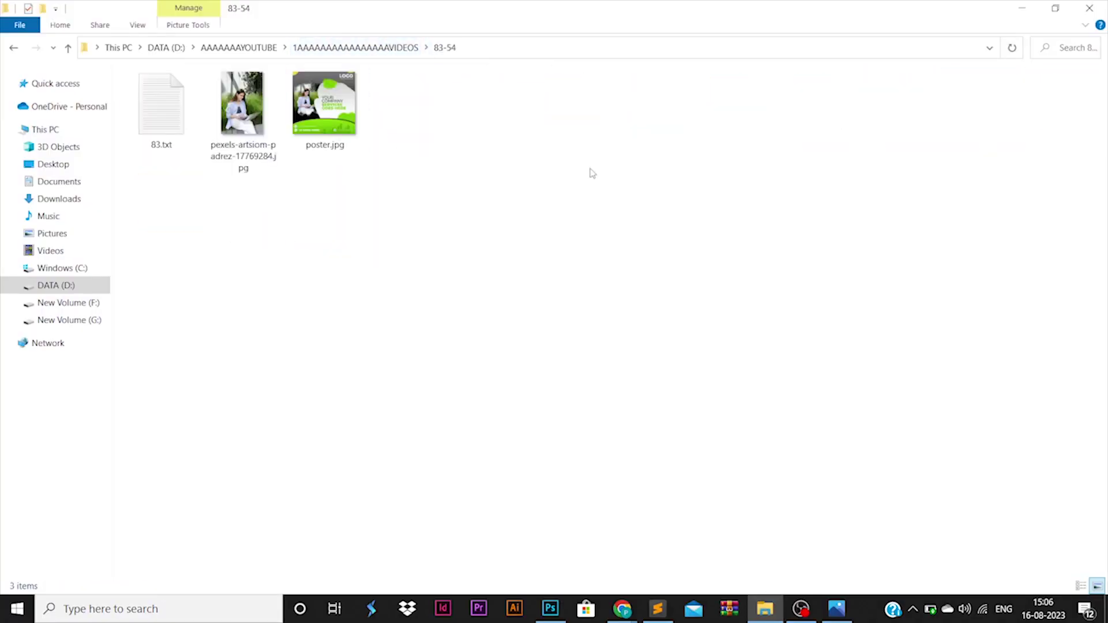
{"action": "left_click", "coordinate": [357, 140]}
{"action": "right_click", "coordinate": [359, 142]}
{"action": "left_click", "coordinate": [372, 112]}
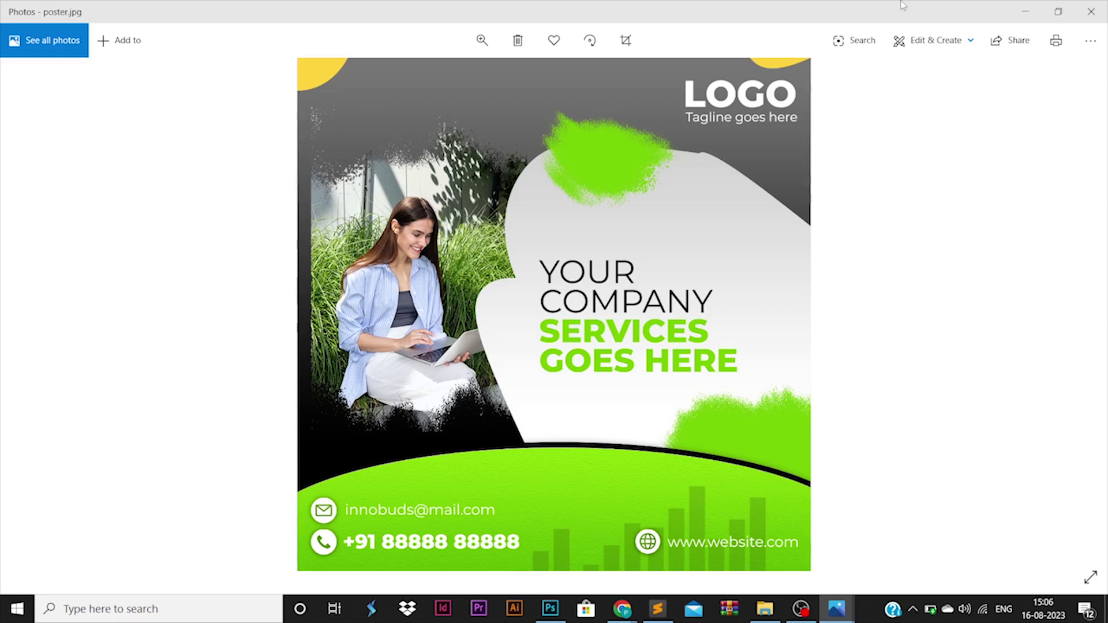
Close the Photos viewer and zoom the Photoshop canvas to 50%
{"action": "left_click", "coordinate": [1091, 11]}
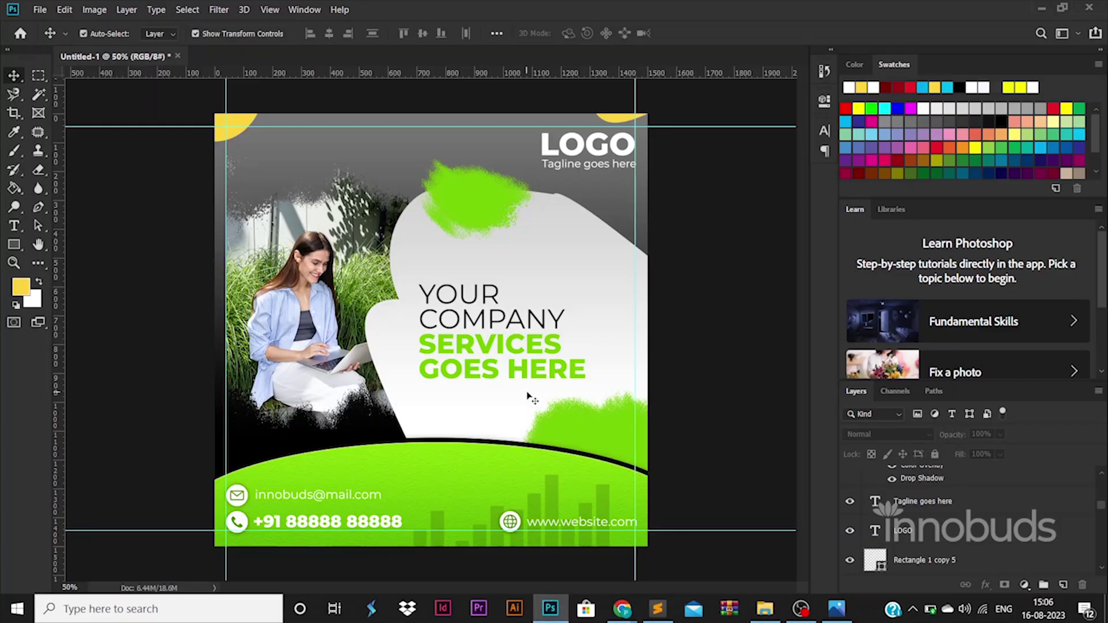
{"action": "key", "text": "ctrl+plus"}
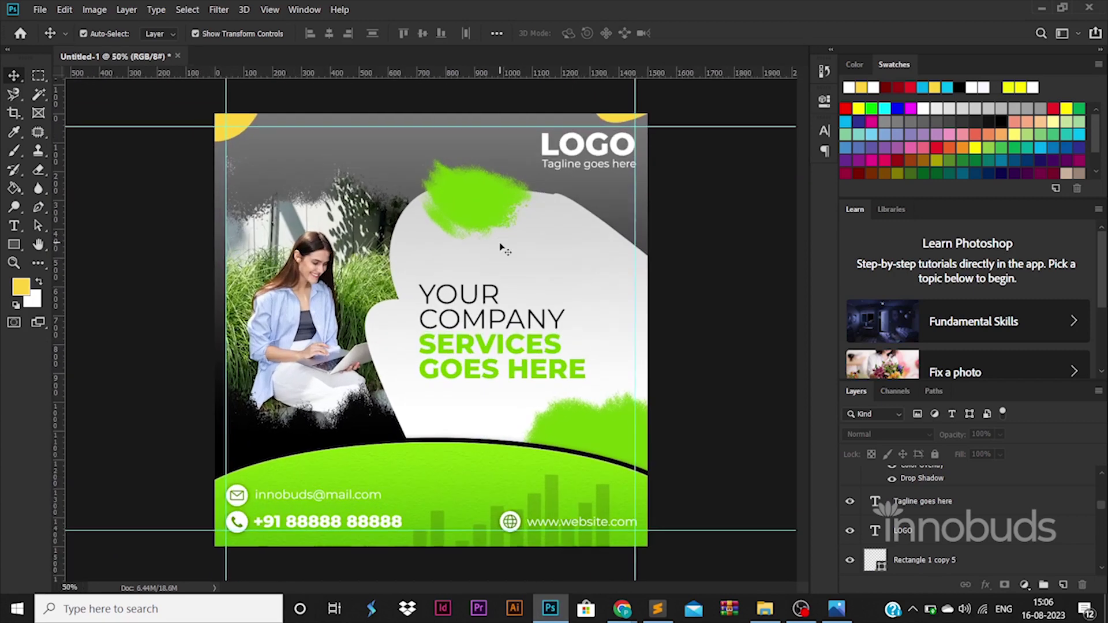